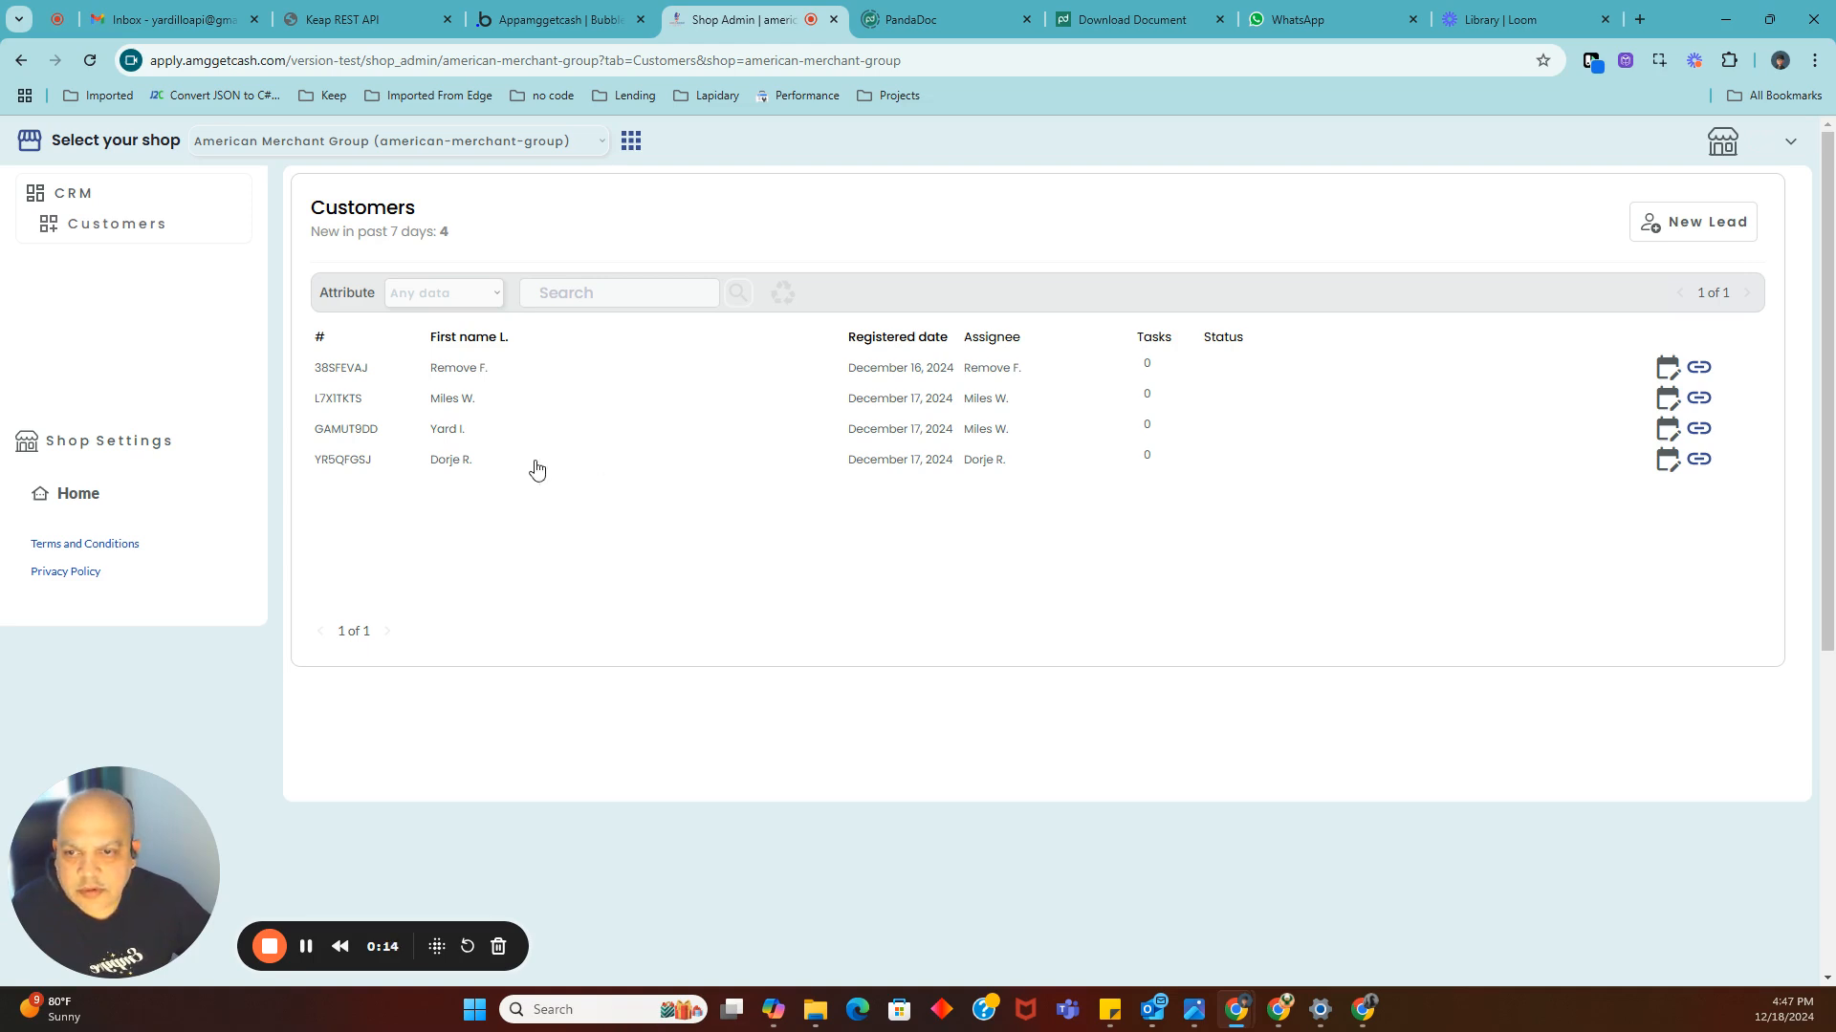
Open the last listed customer's details and the in-review application, showing its documents.
click(445, 469)
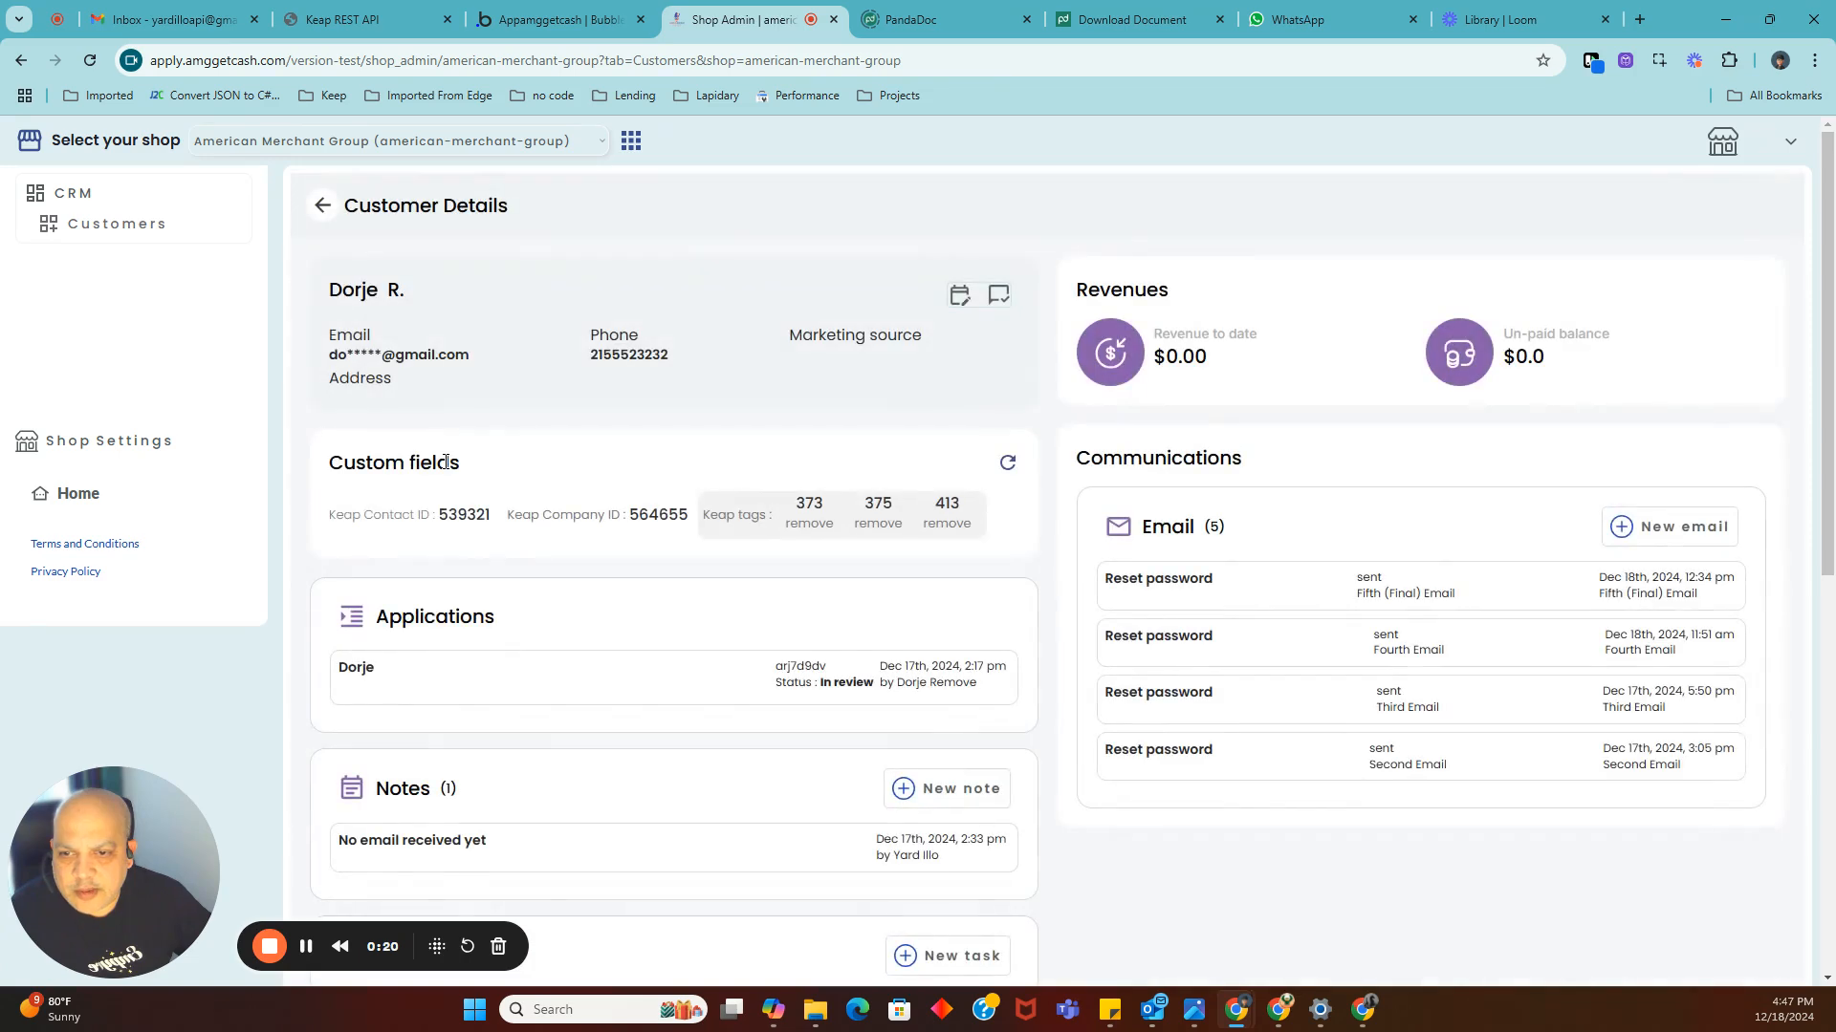
scroll(481, 480, down, 2)
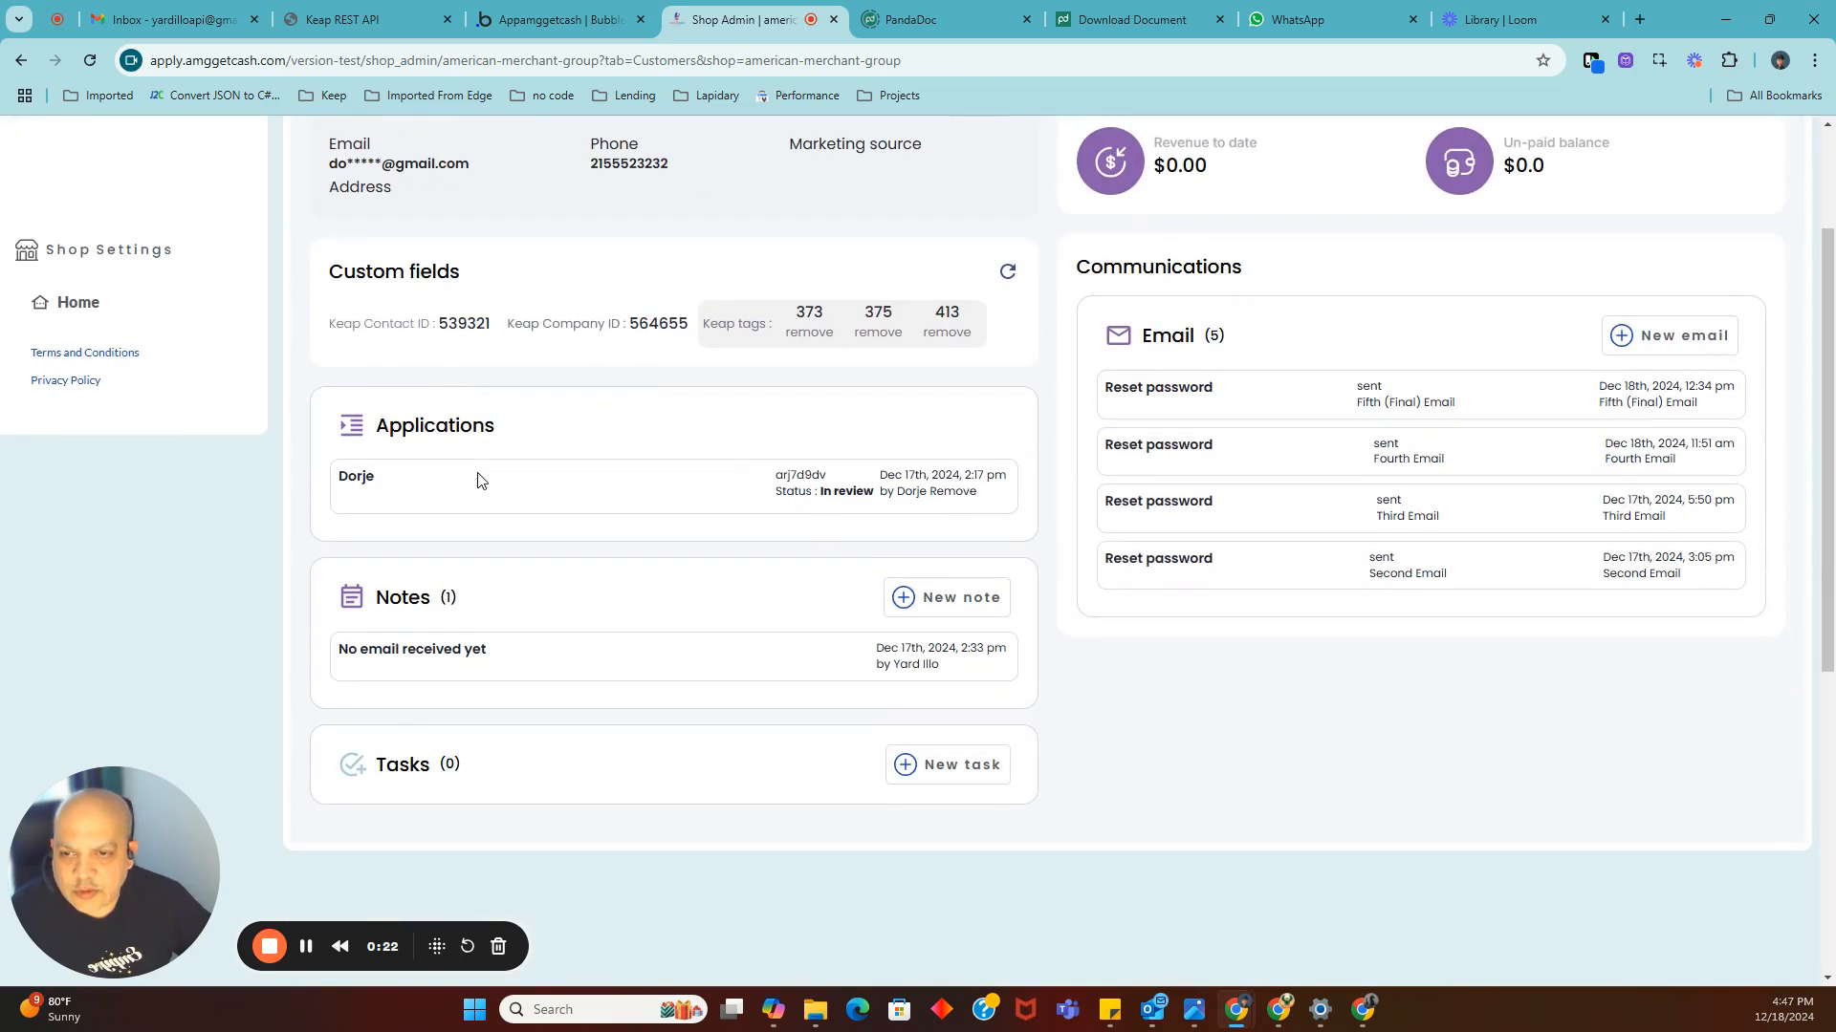
scroll(479, 483, up, 2)
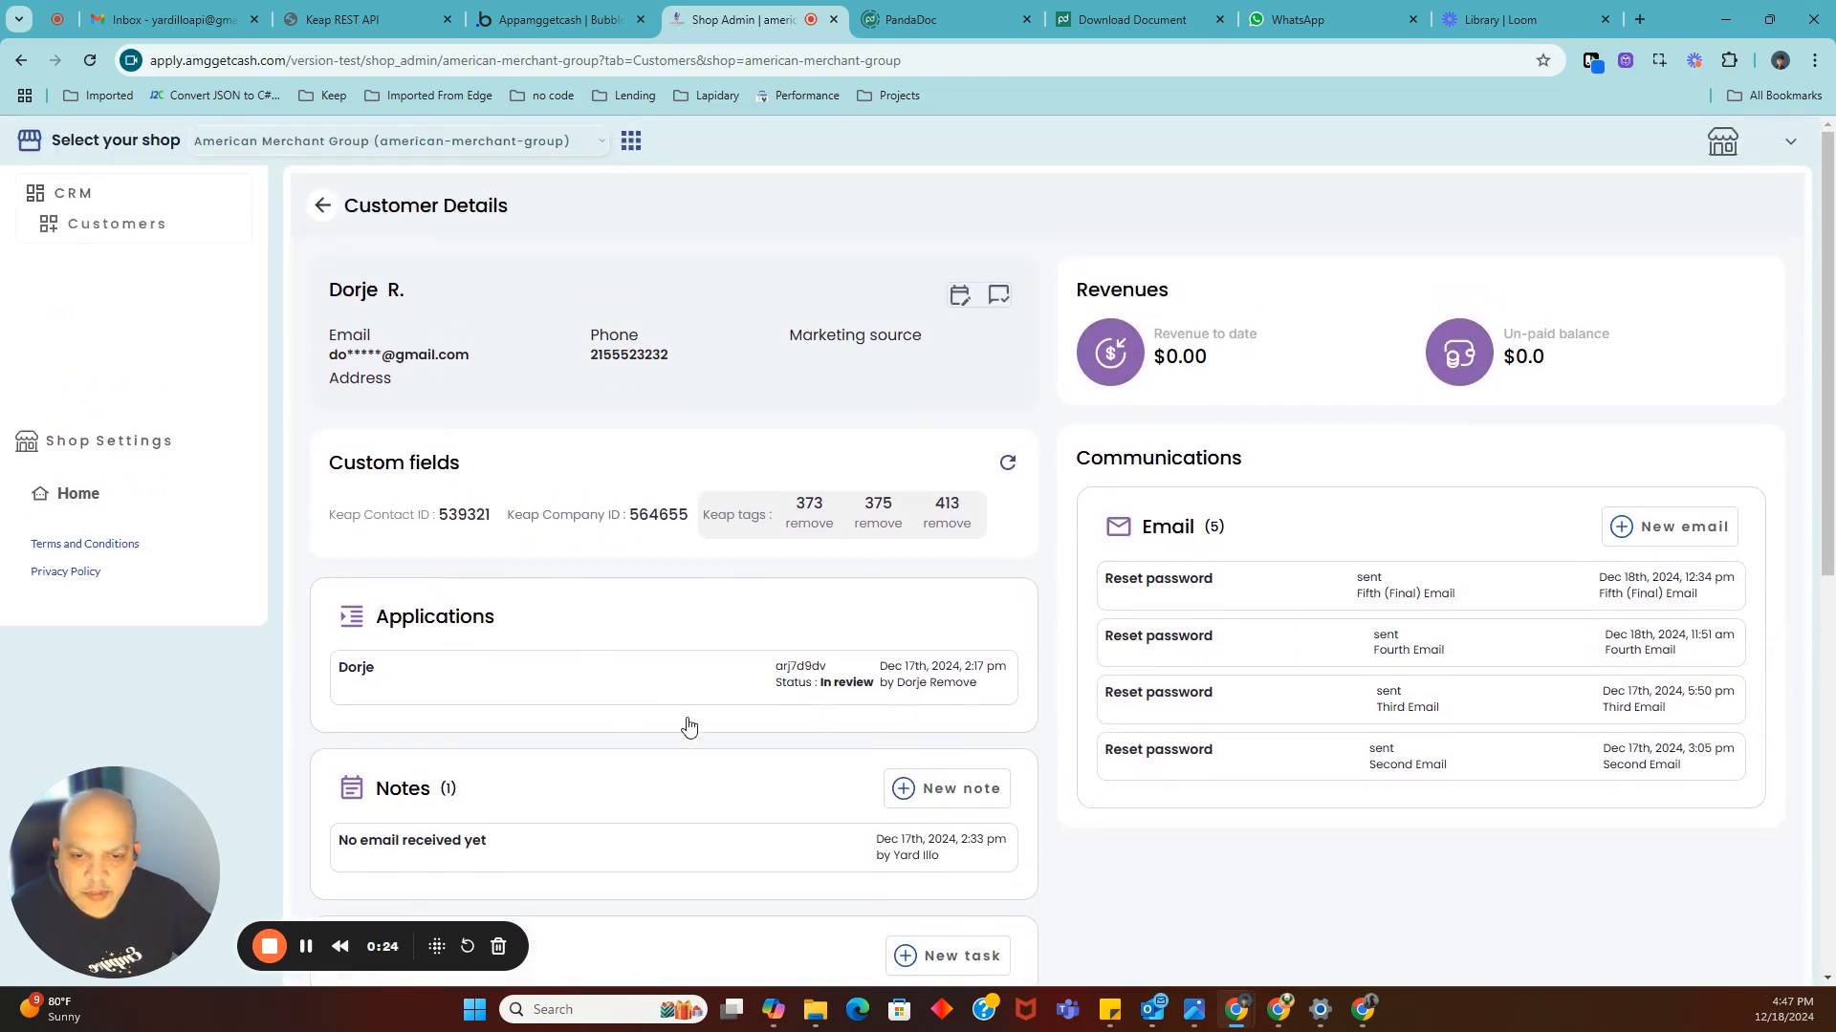
click(668, 692)
scroll(703, 660, down, 4)
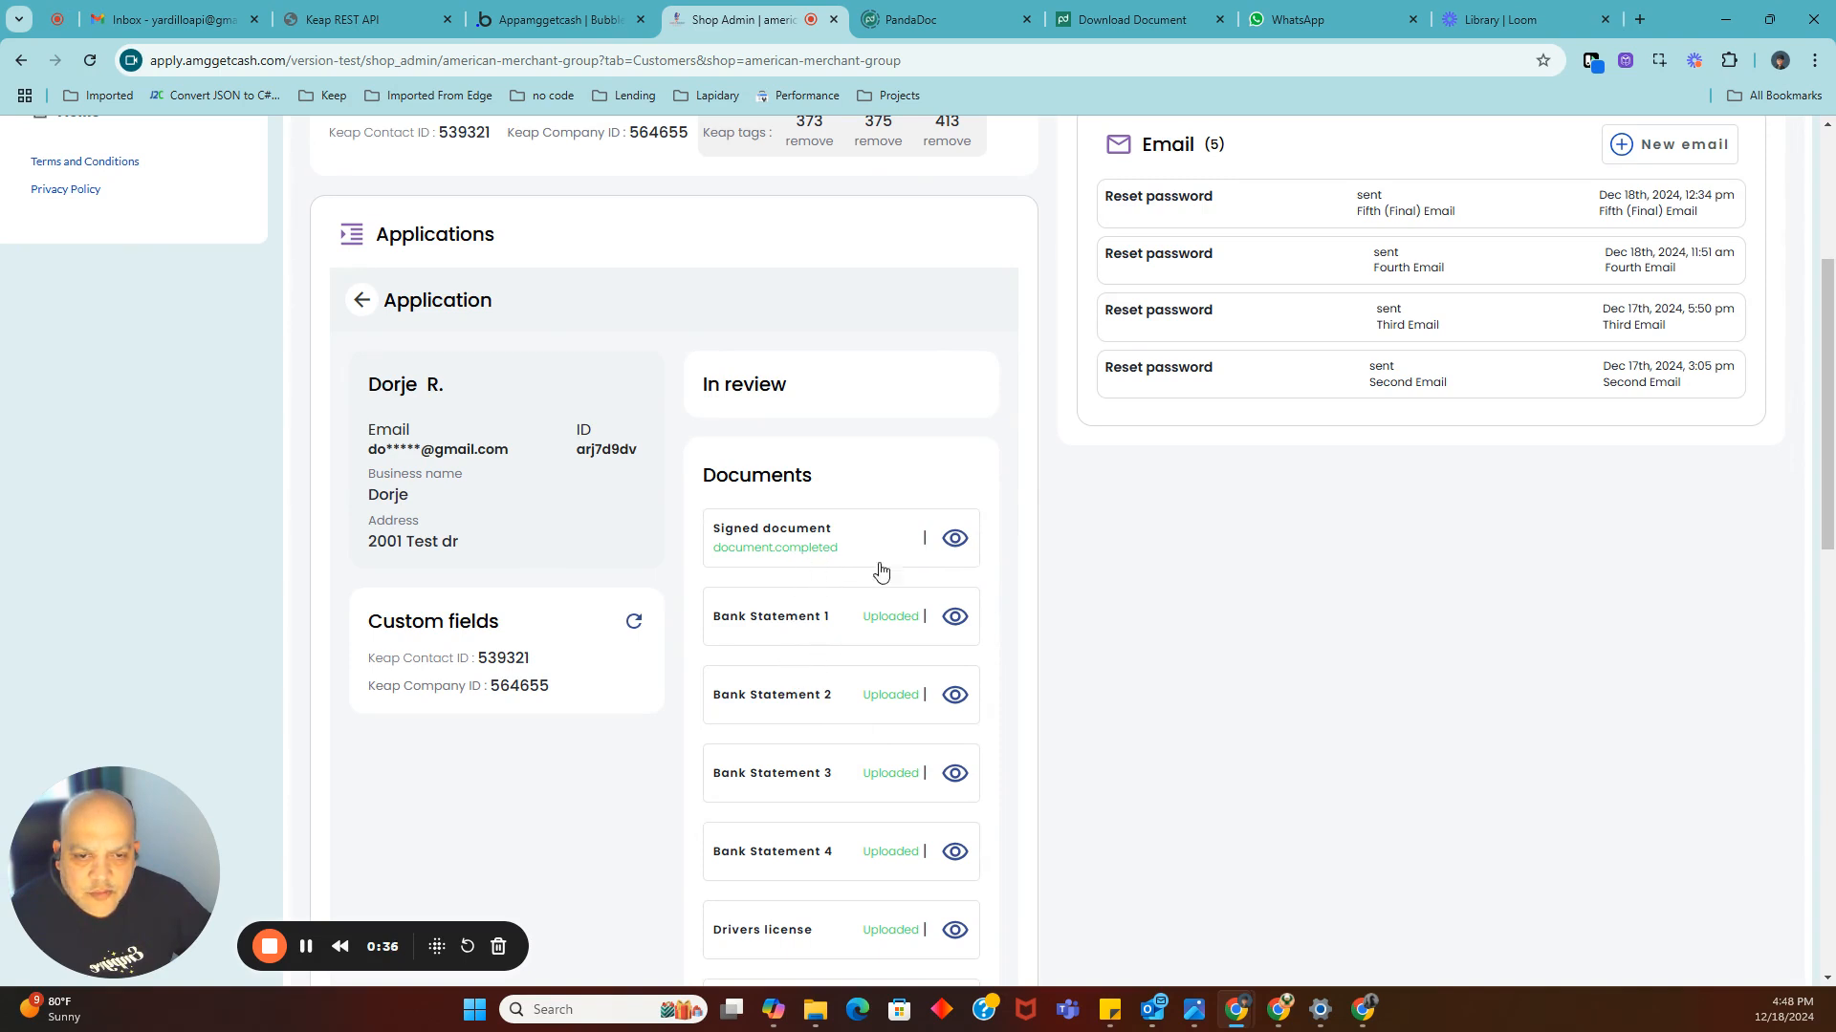
View the application's signed document, including its signature certificate page, and close the PDF.
click(954, 542)
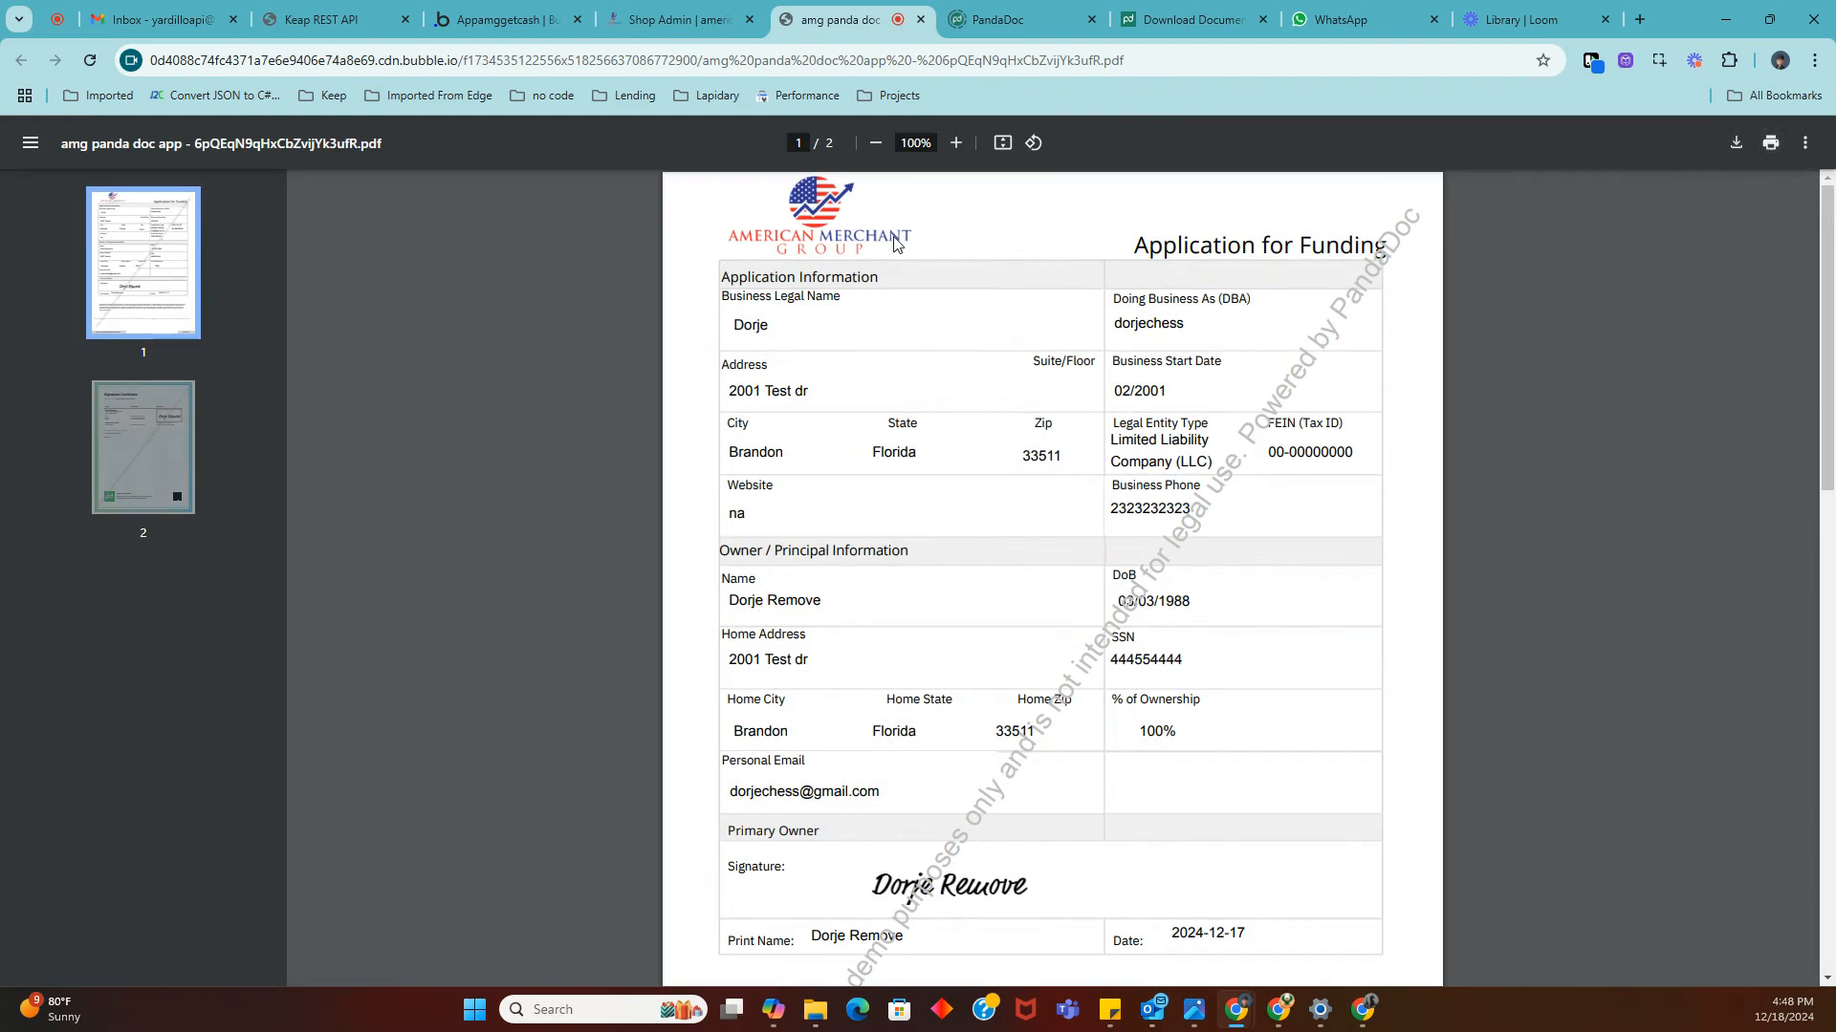
click(168, 452)
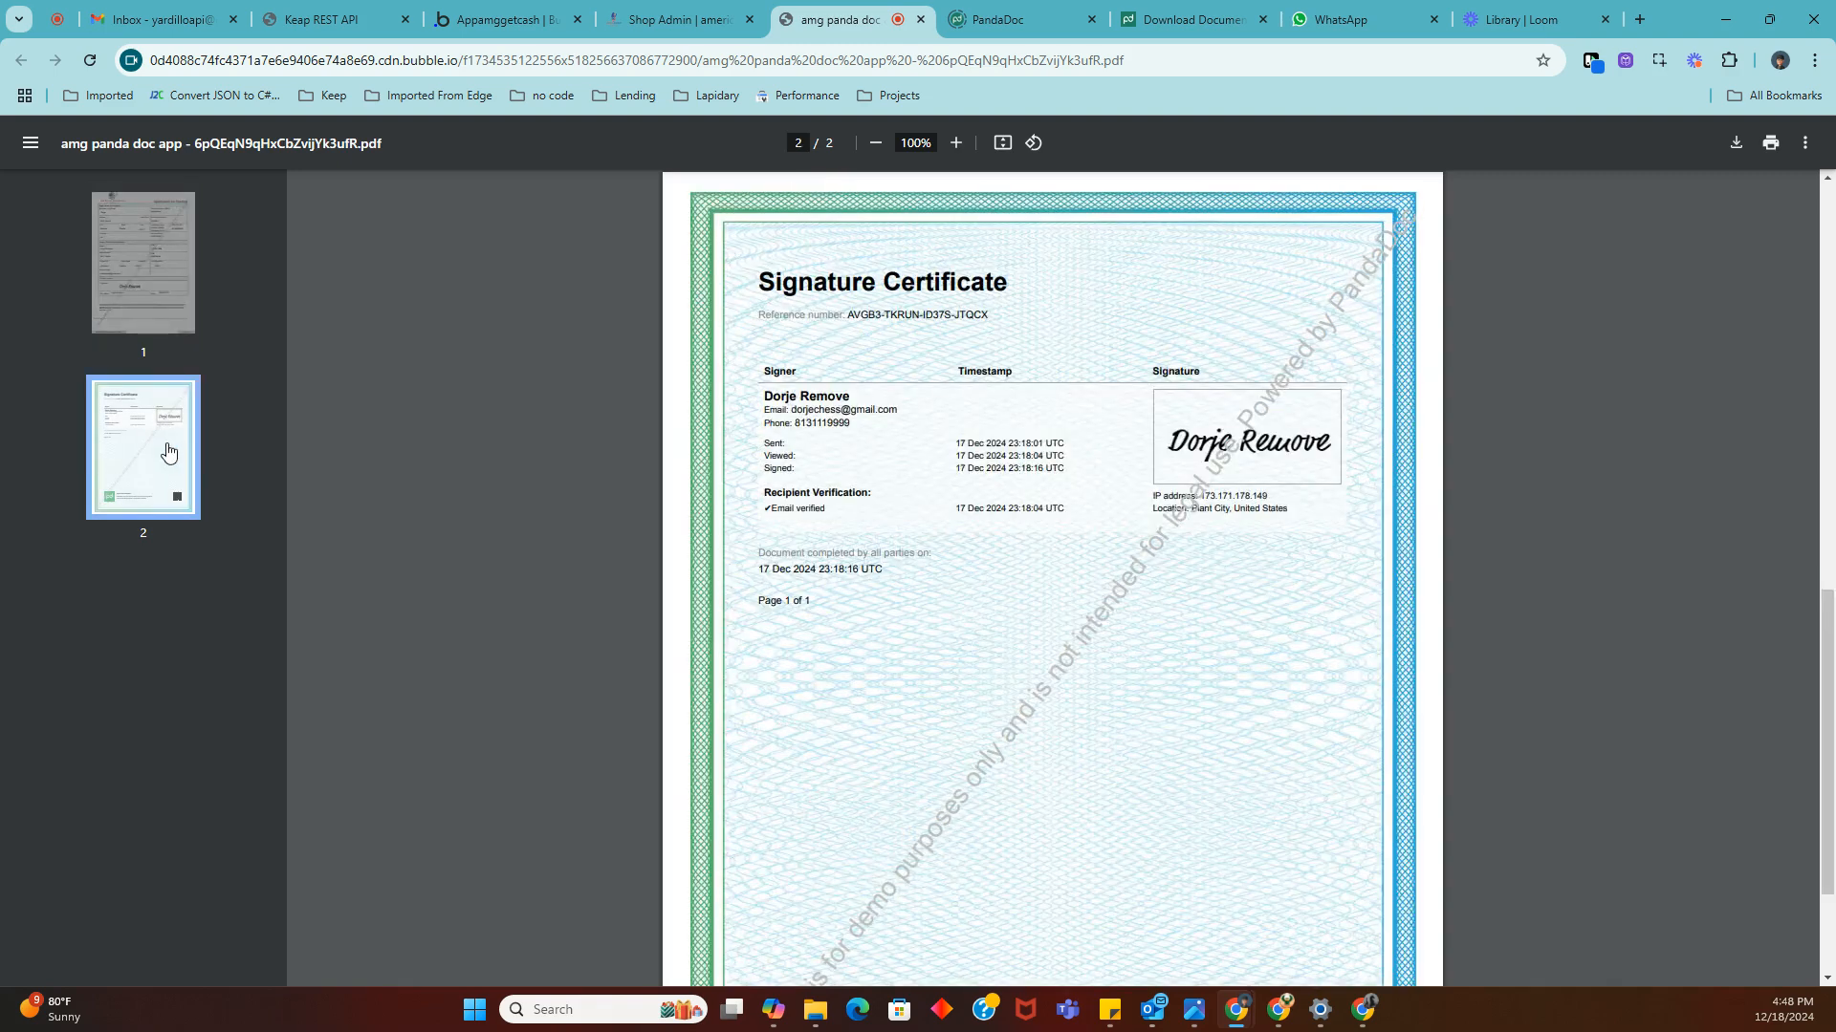
scroll(745, 568, down, 2)
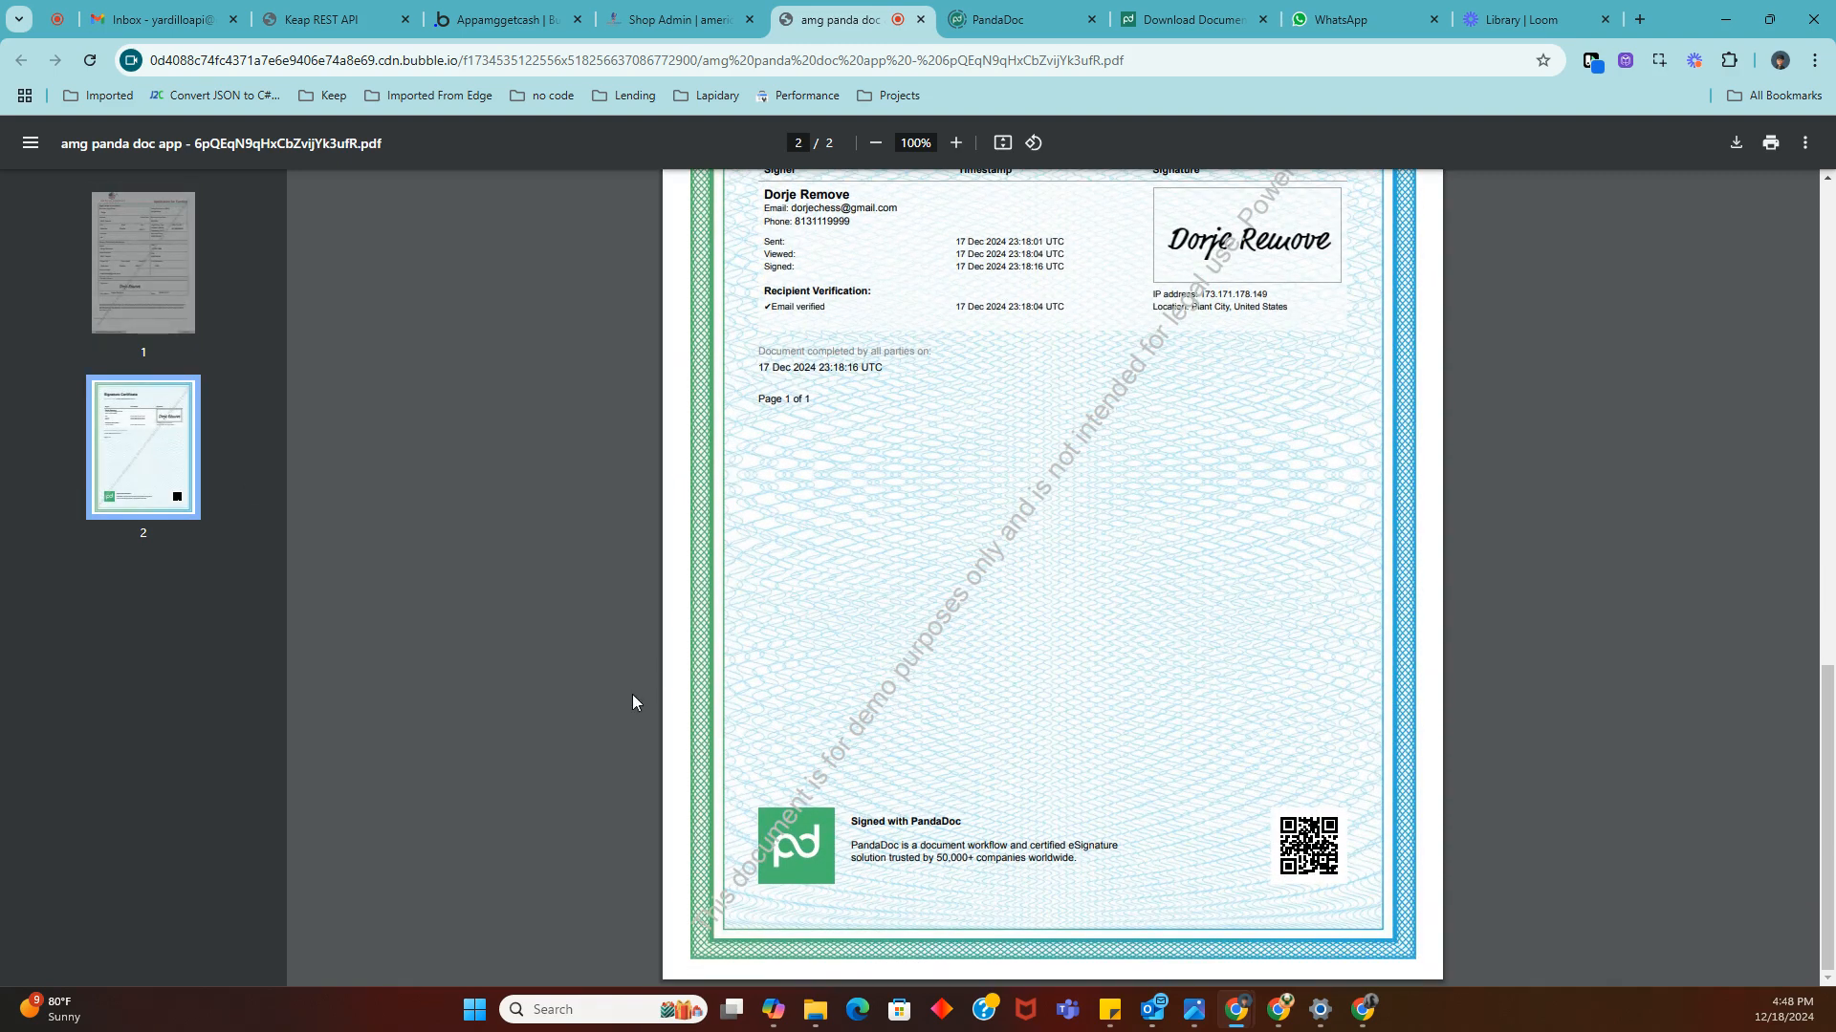
scroll(632, 695, up, 4)
scroll(631, 694, up, 11)
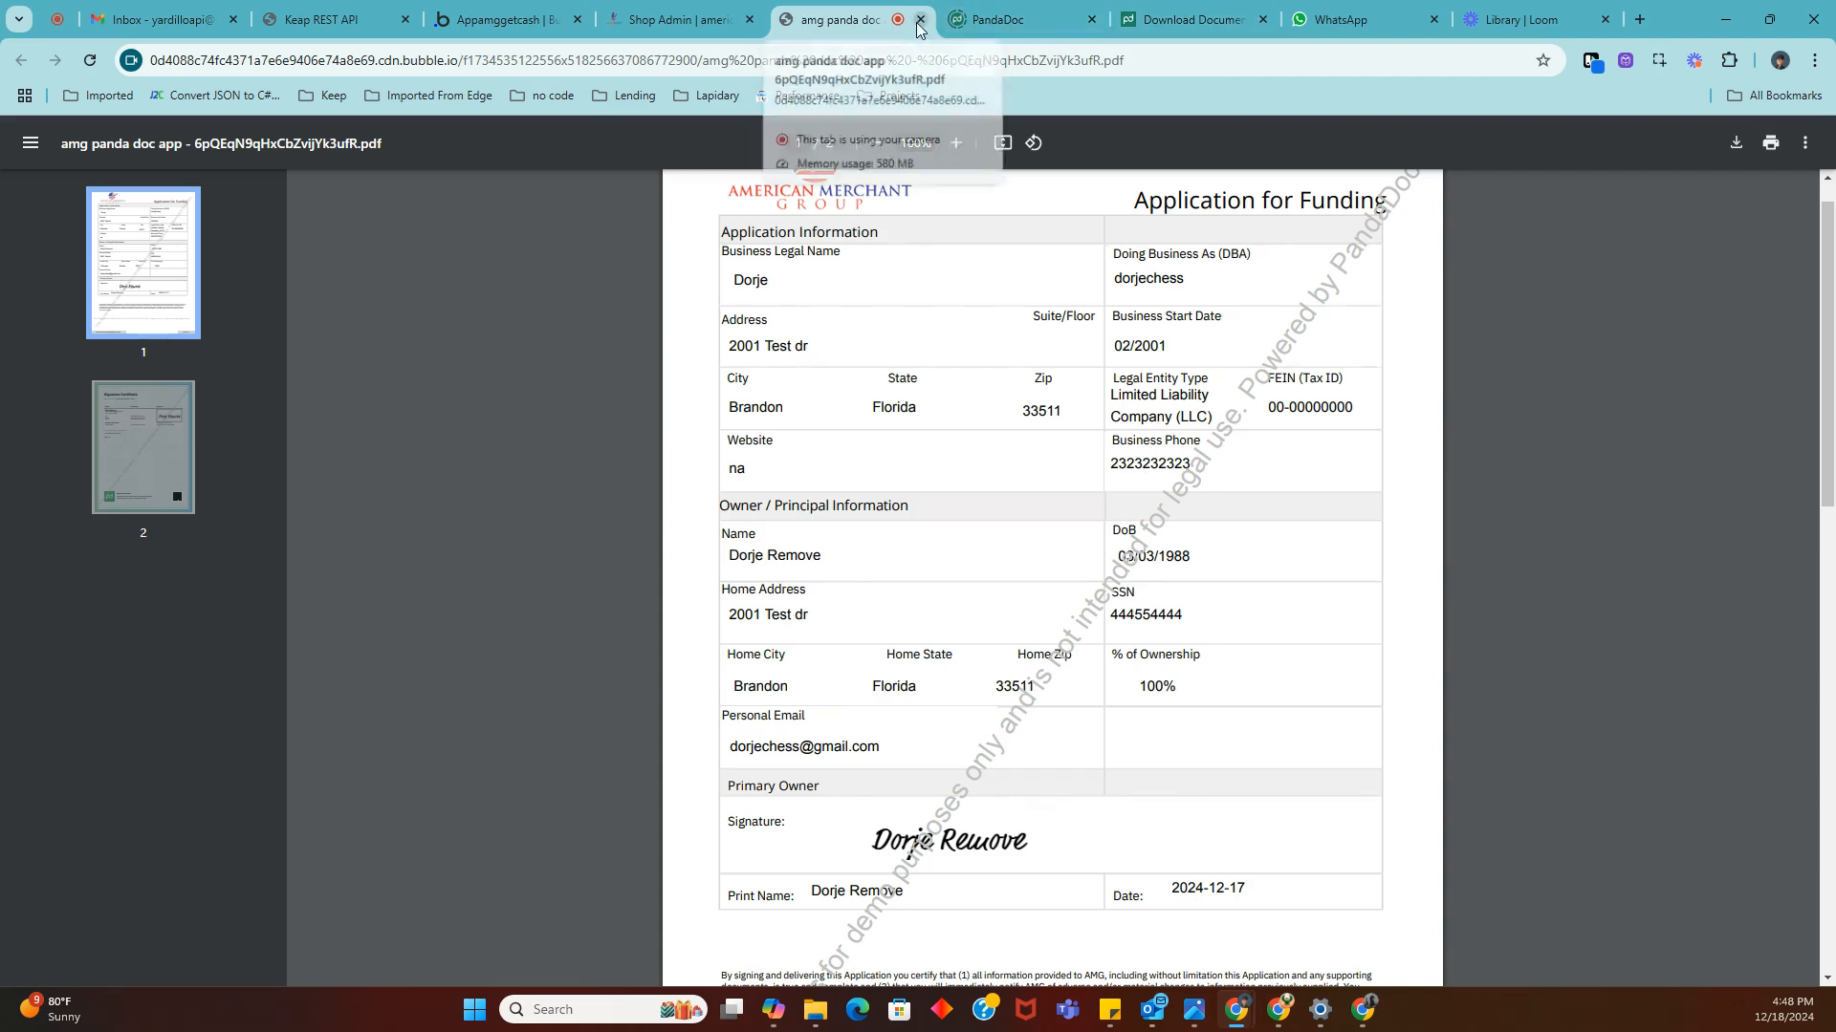
click(660, 21)
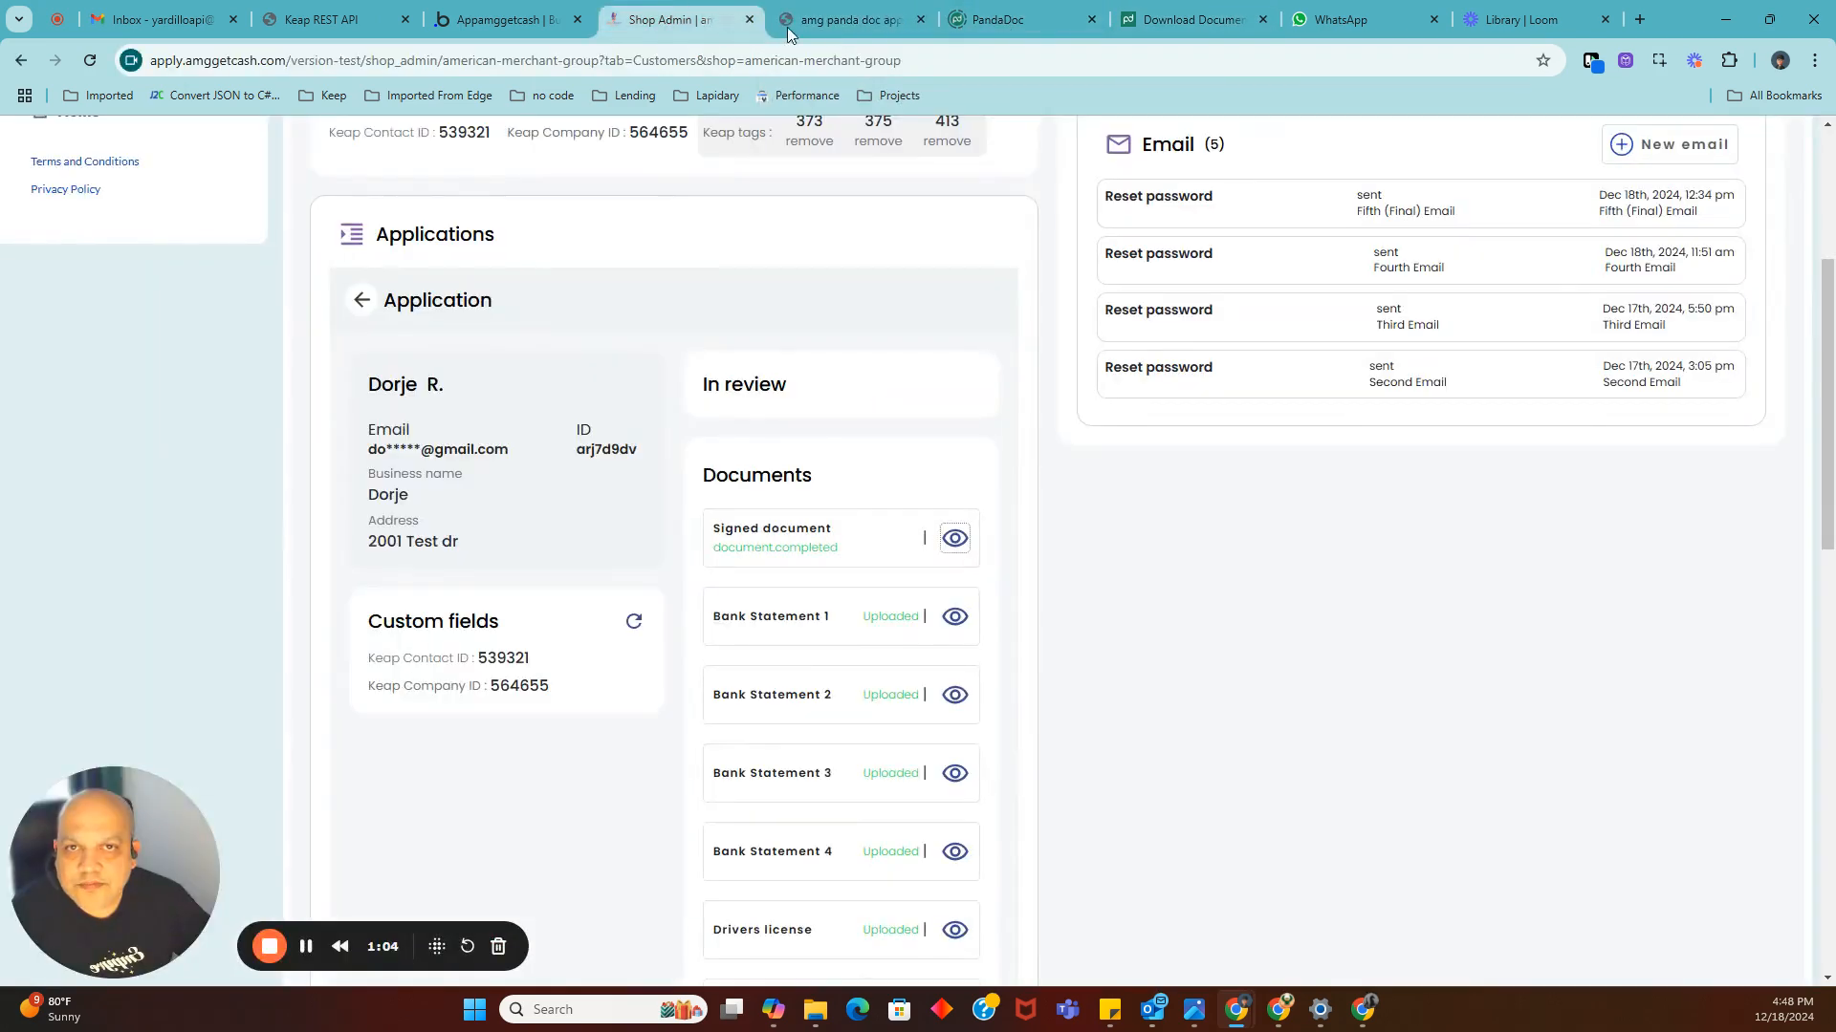
click(898, 23)
click(919, 21)
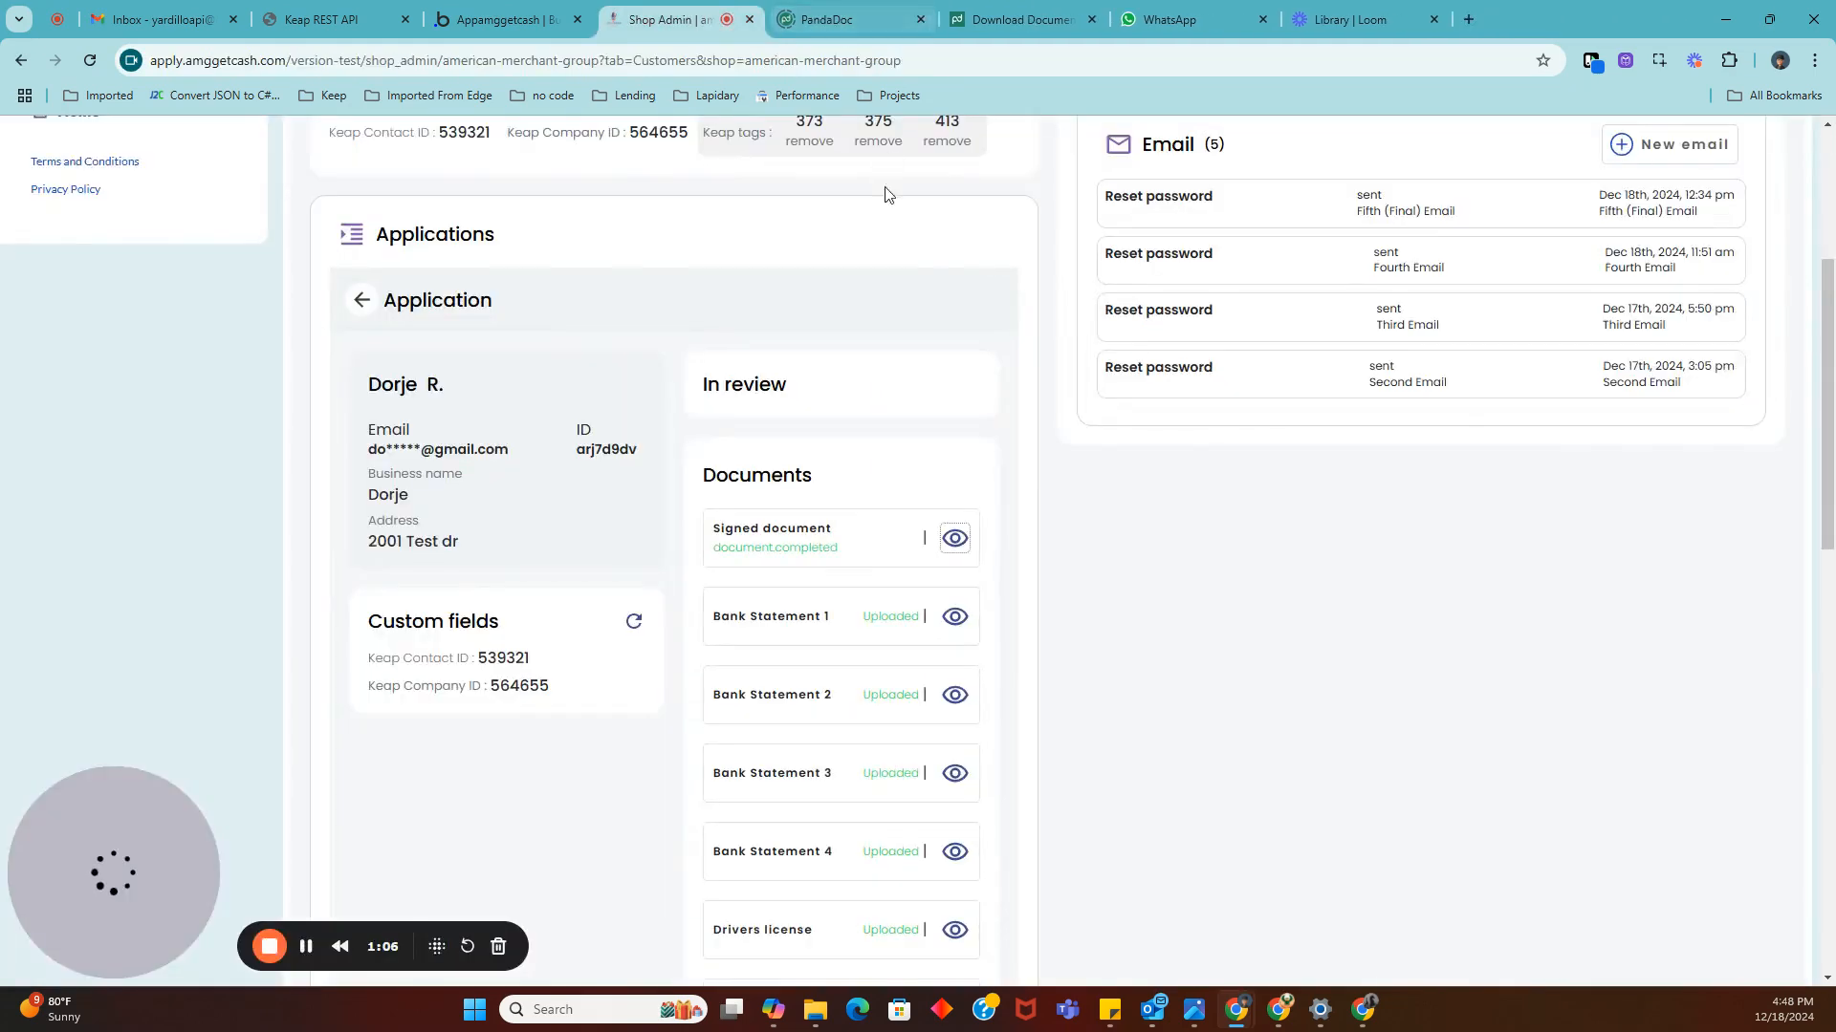
View the uploaded Bank Statement 1 file, close it, and return to the customer details.
click(956, 618)
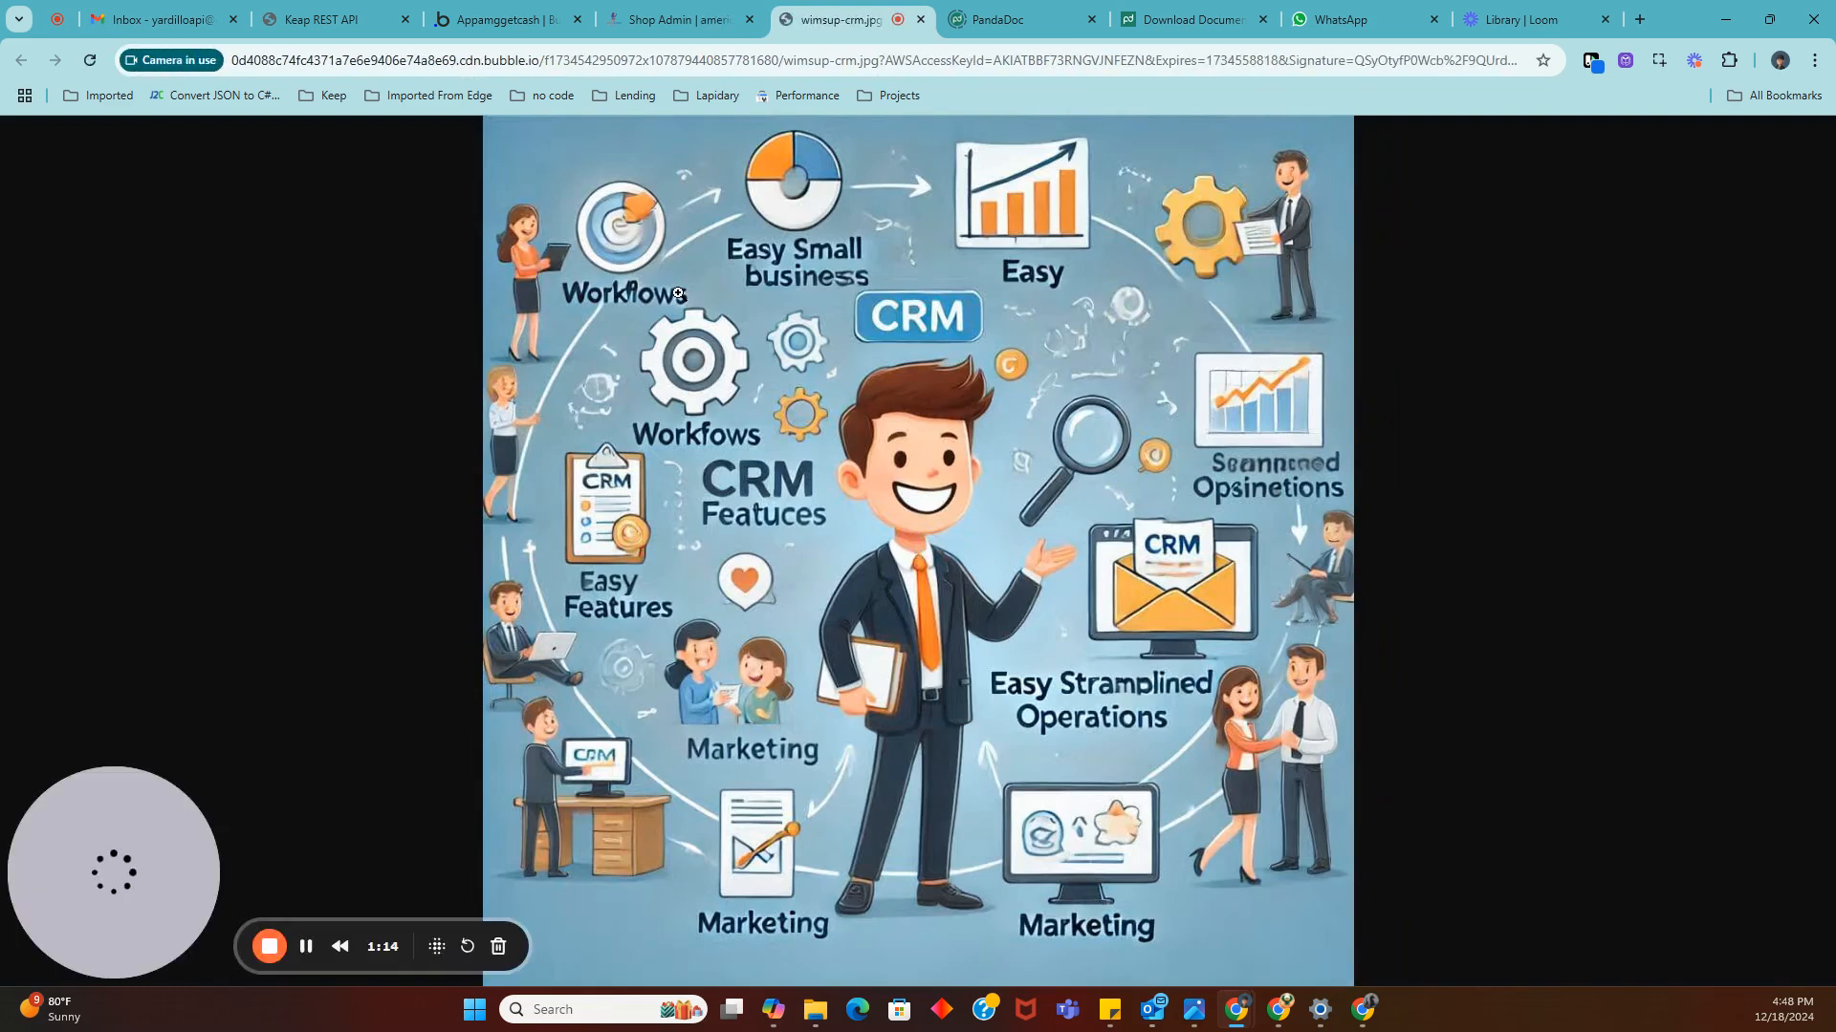
click(921, 19)
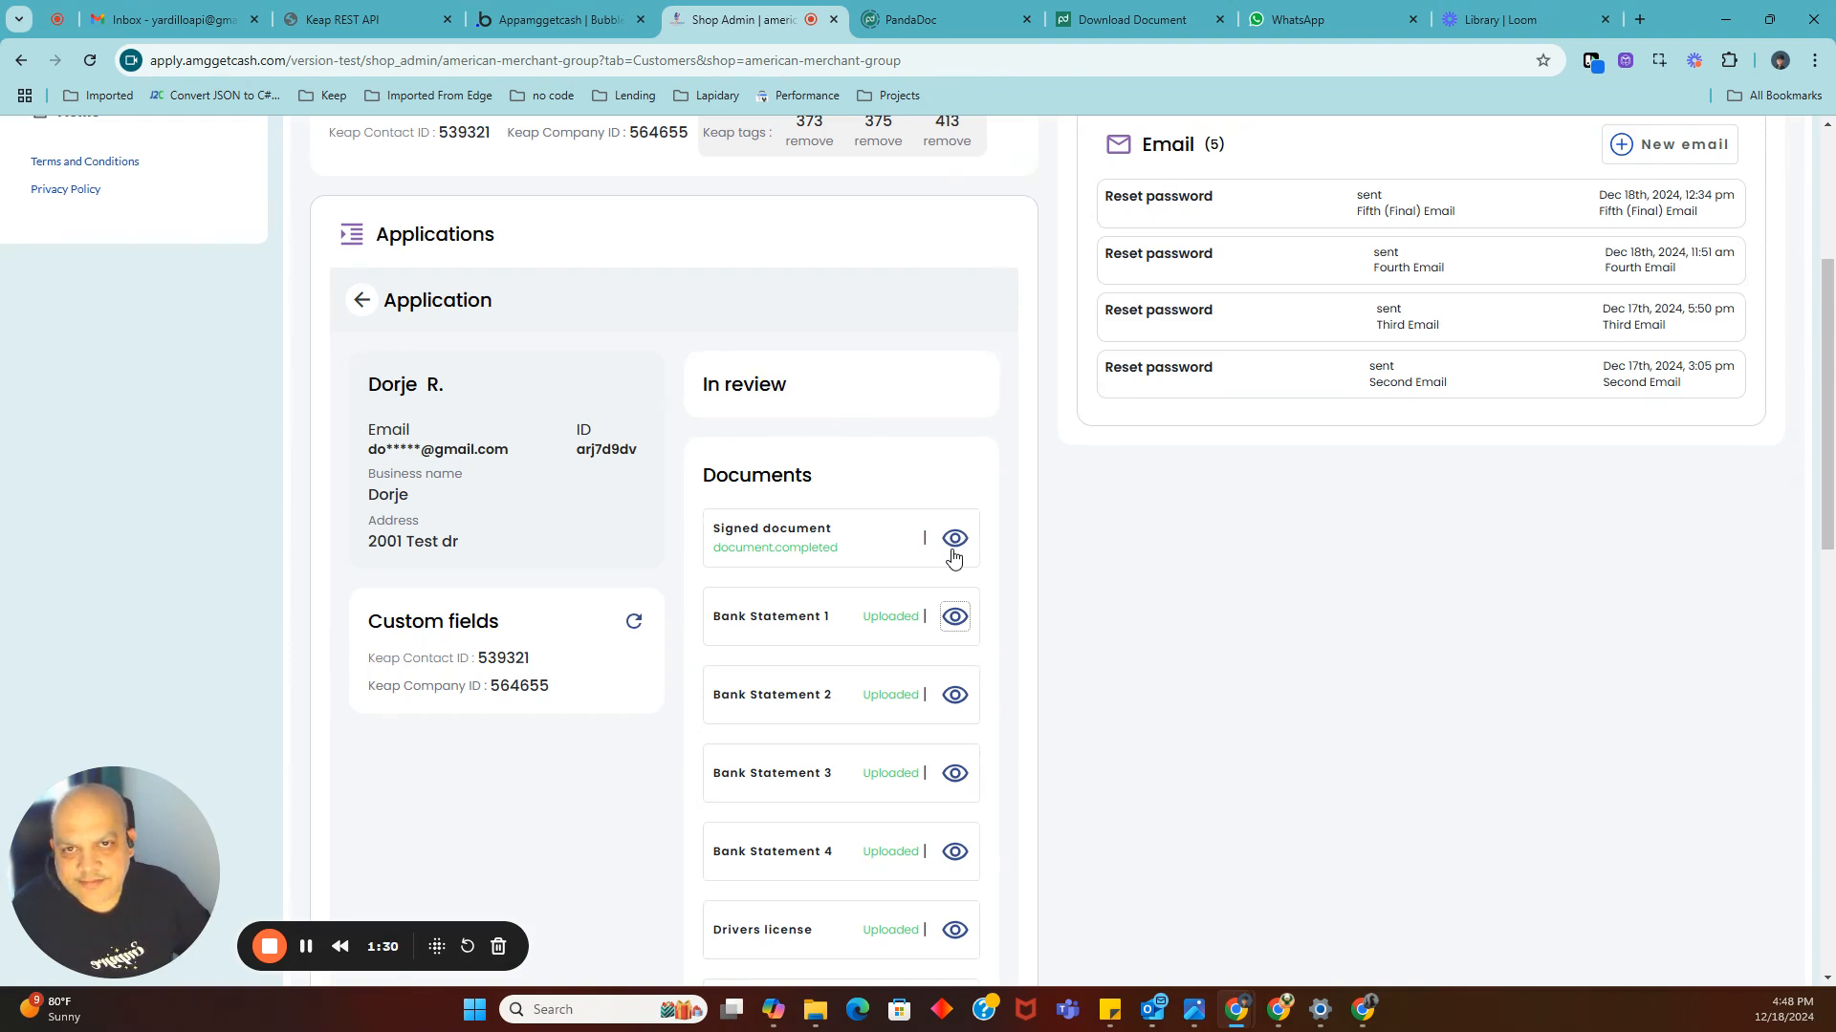
scroll(895, 626, up, 2)
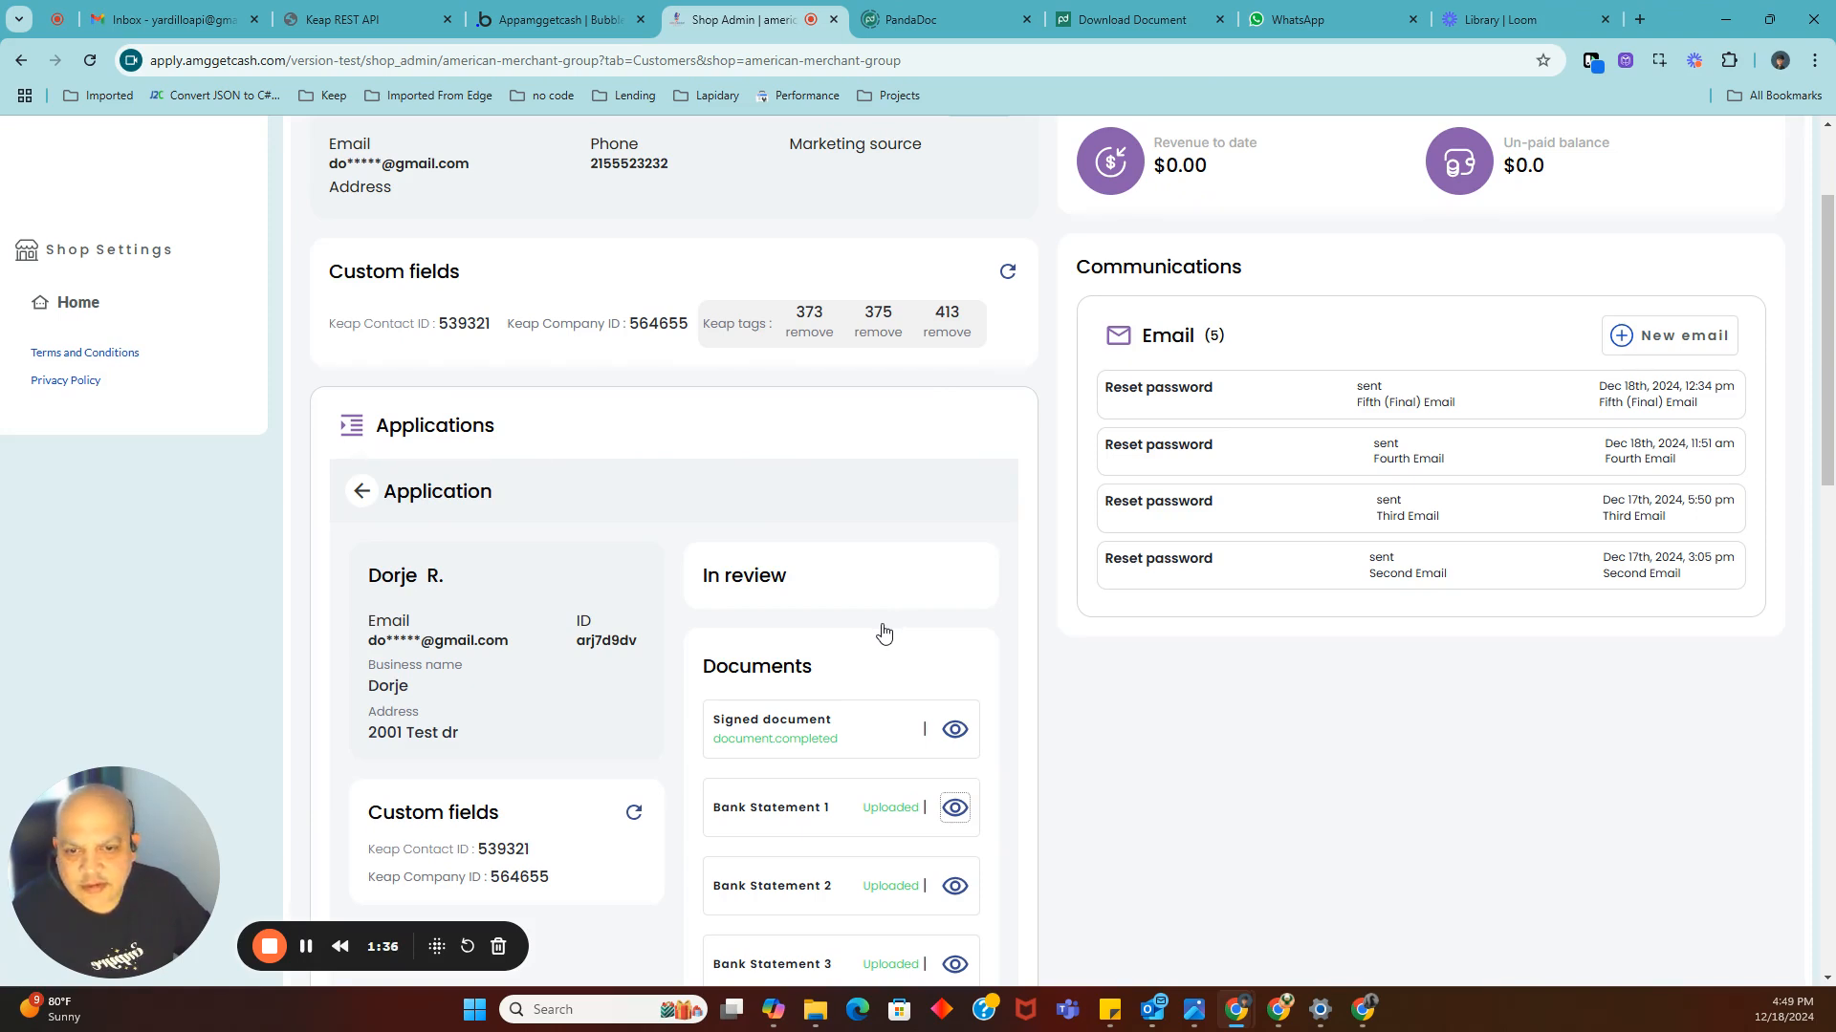
scroll(883, 631, up, 2)
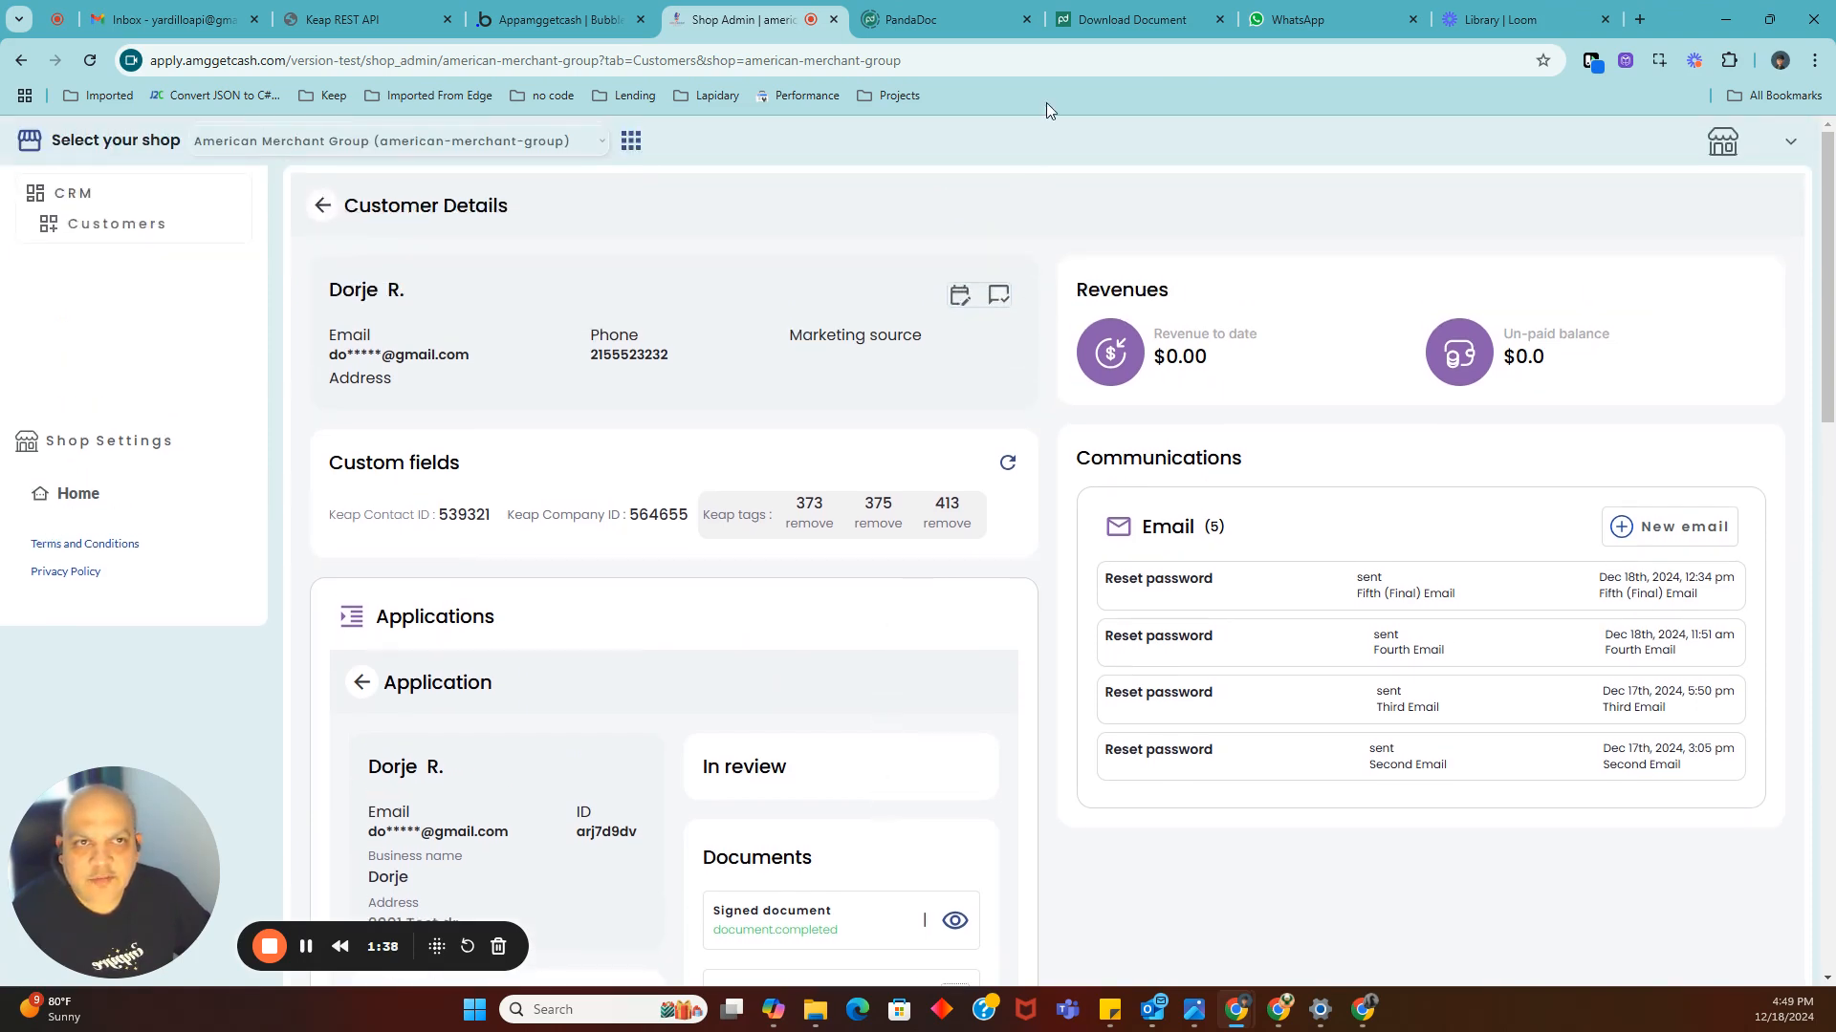
Switch to PandaDoc's Download Document API reference and examine the endpoint URL and required document ID parameter.
click(1133, 20)
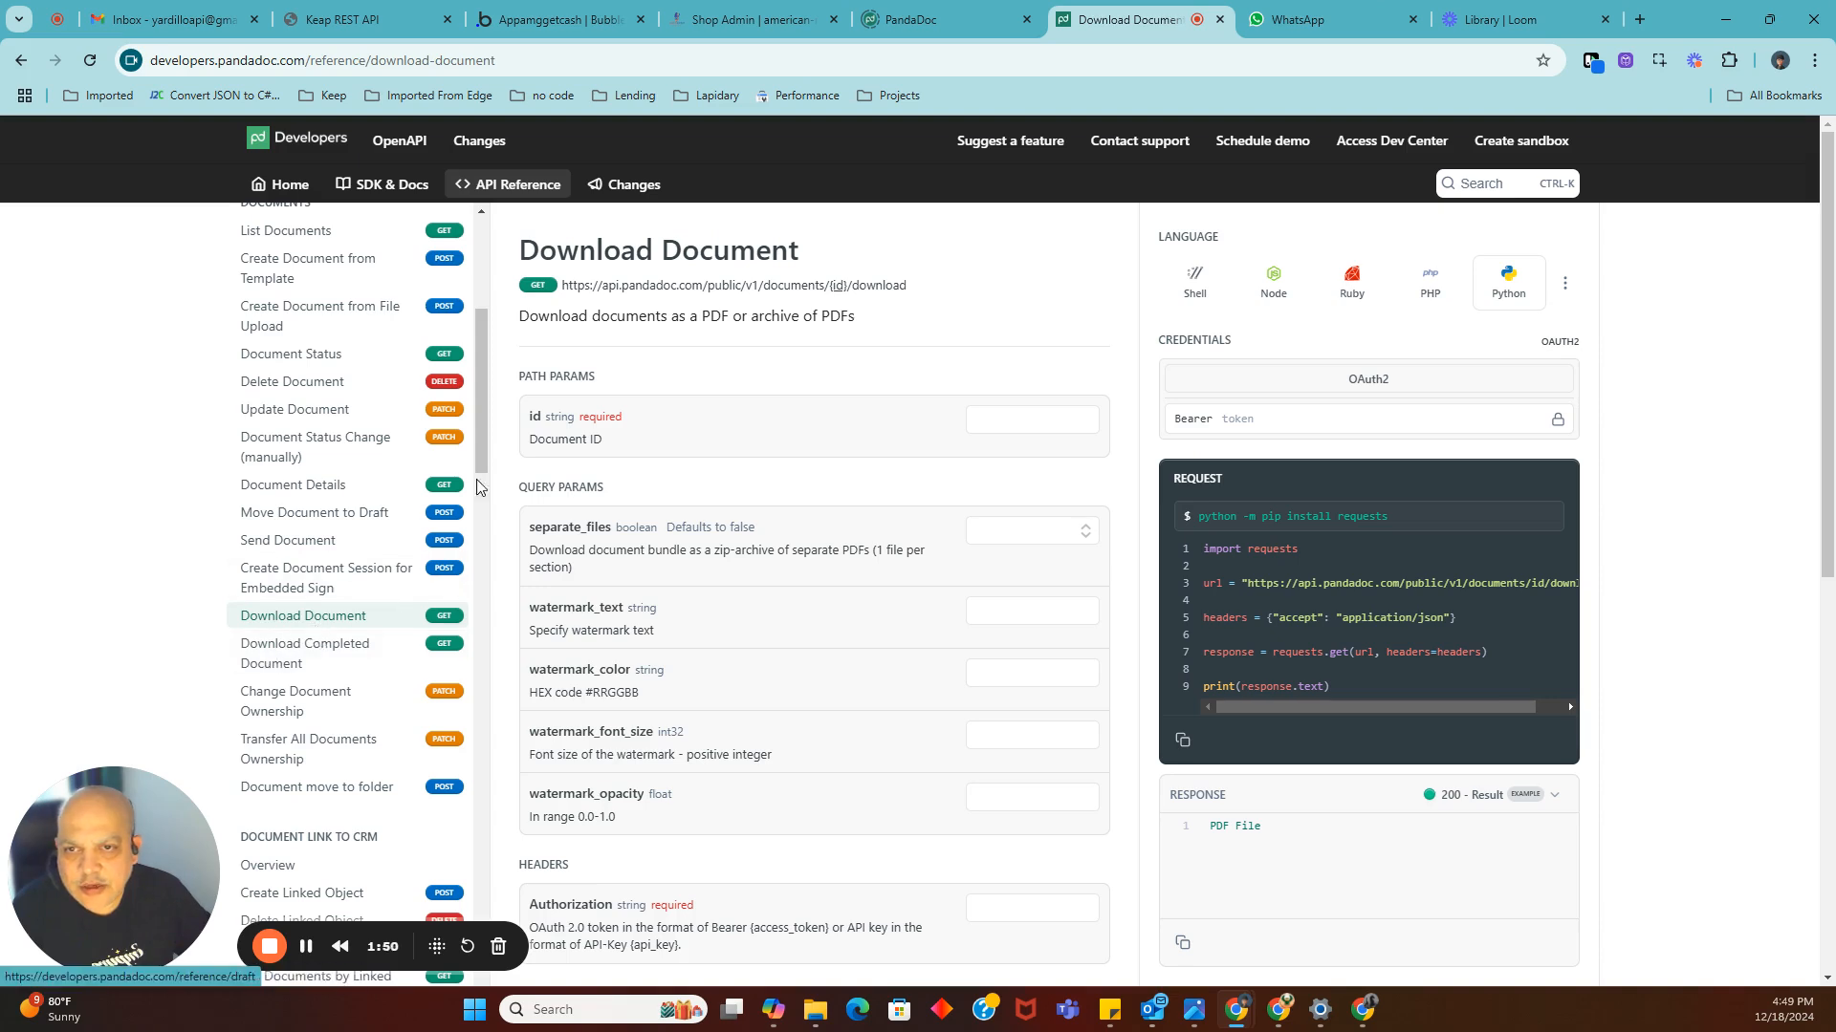
drag(563, 284, 785, 284)
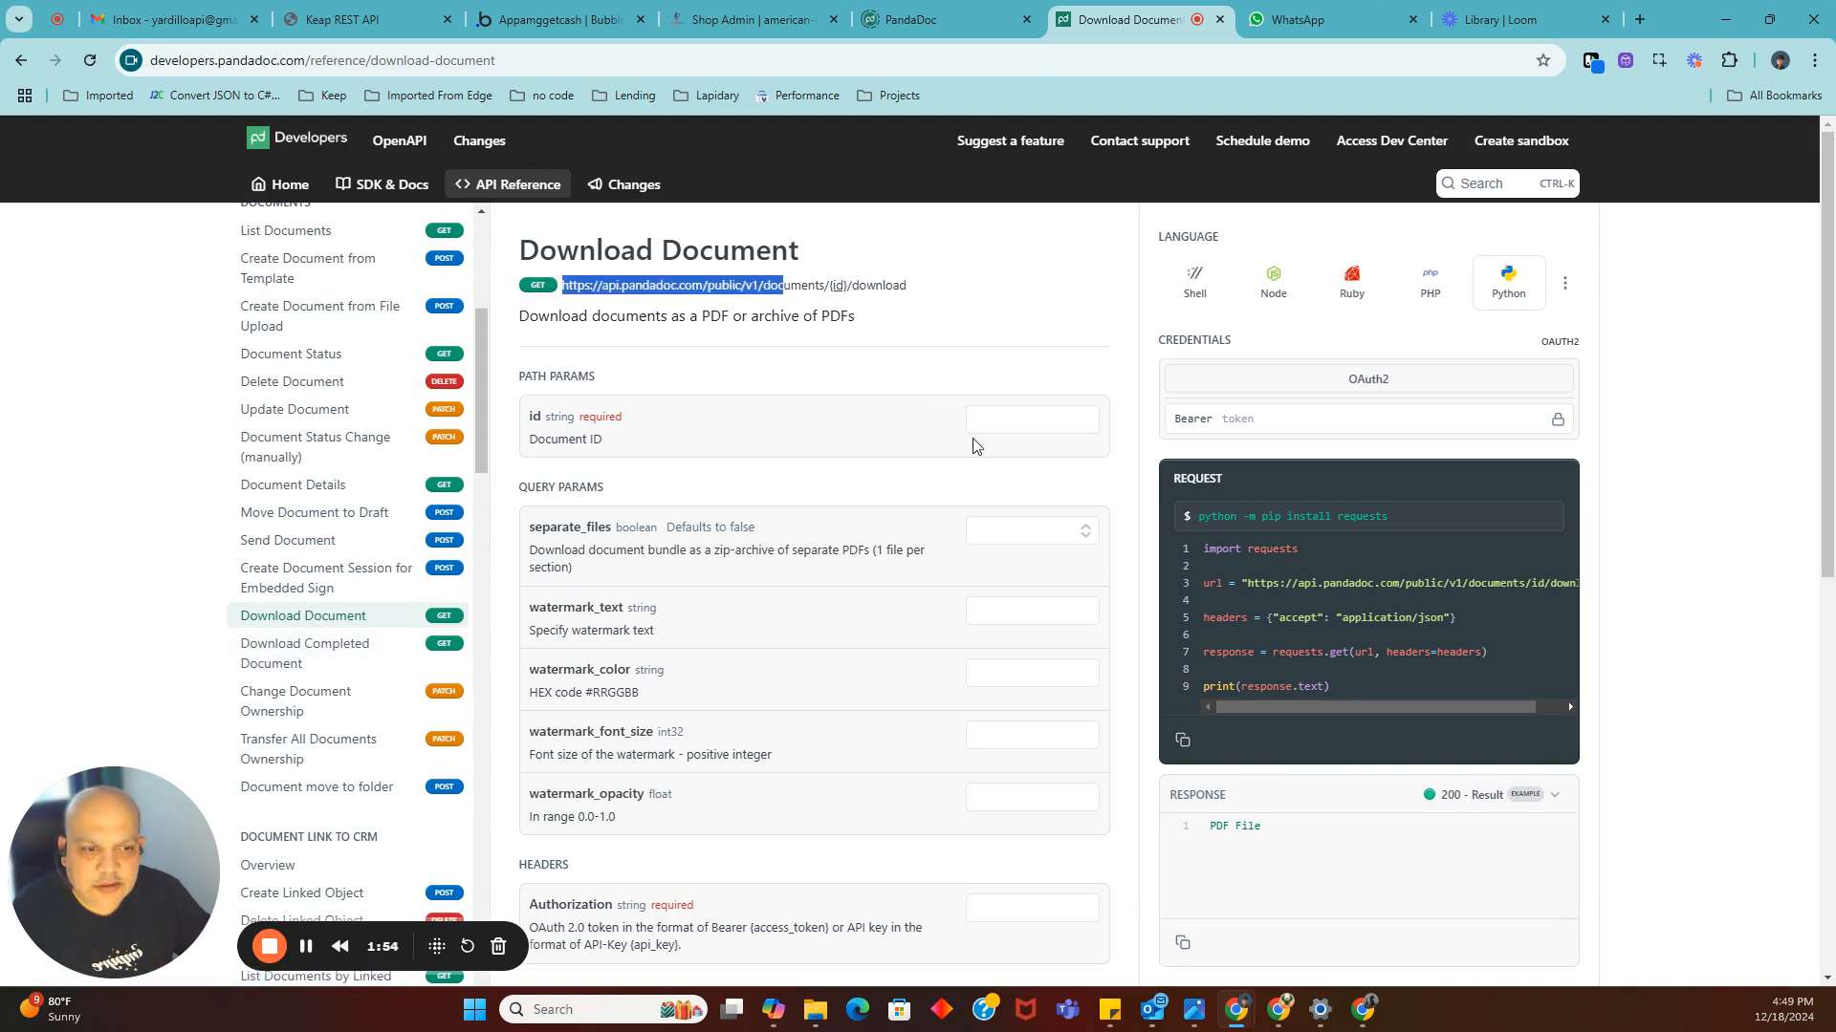
scroll(973, 444, down, 1)
click(899, 400)
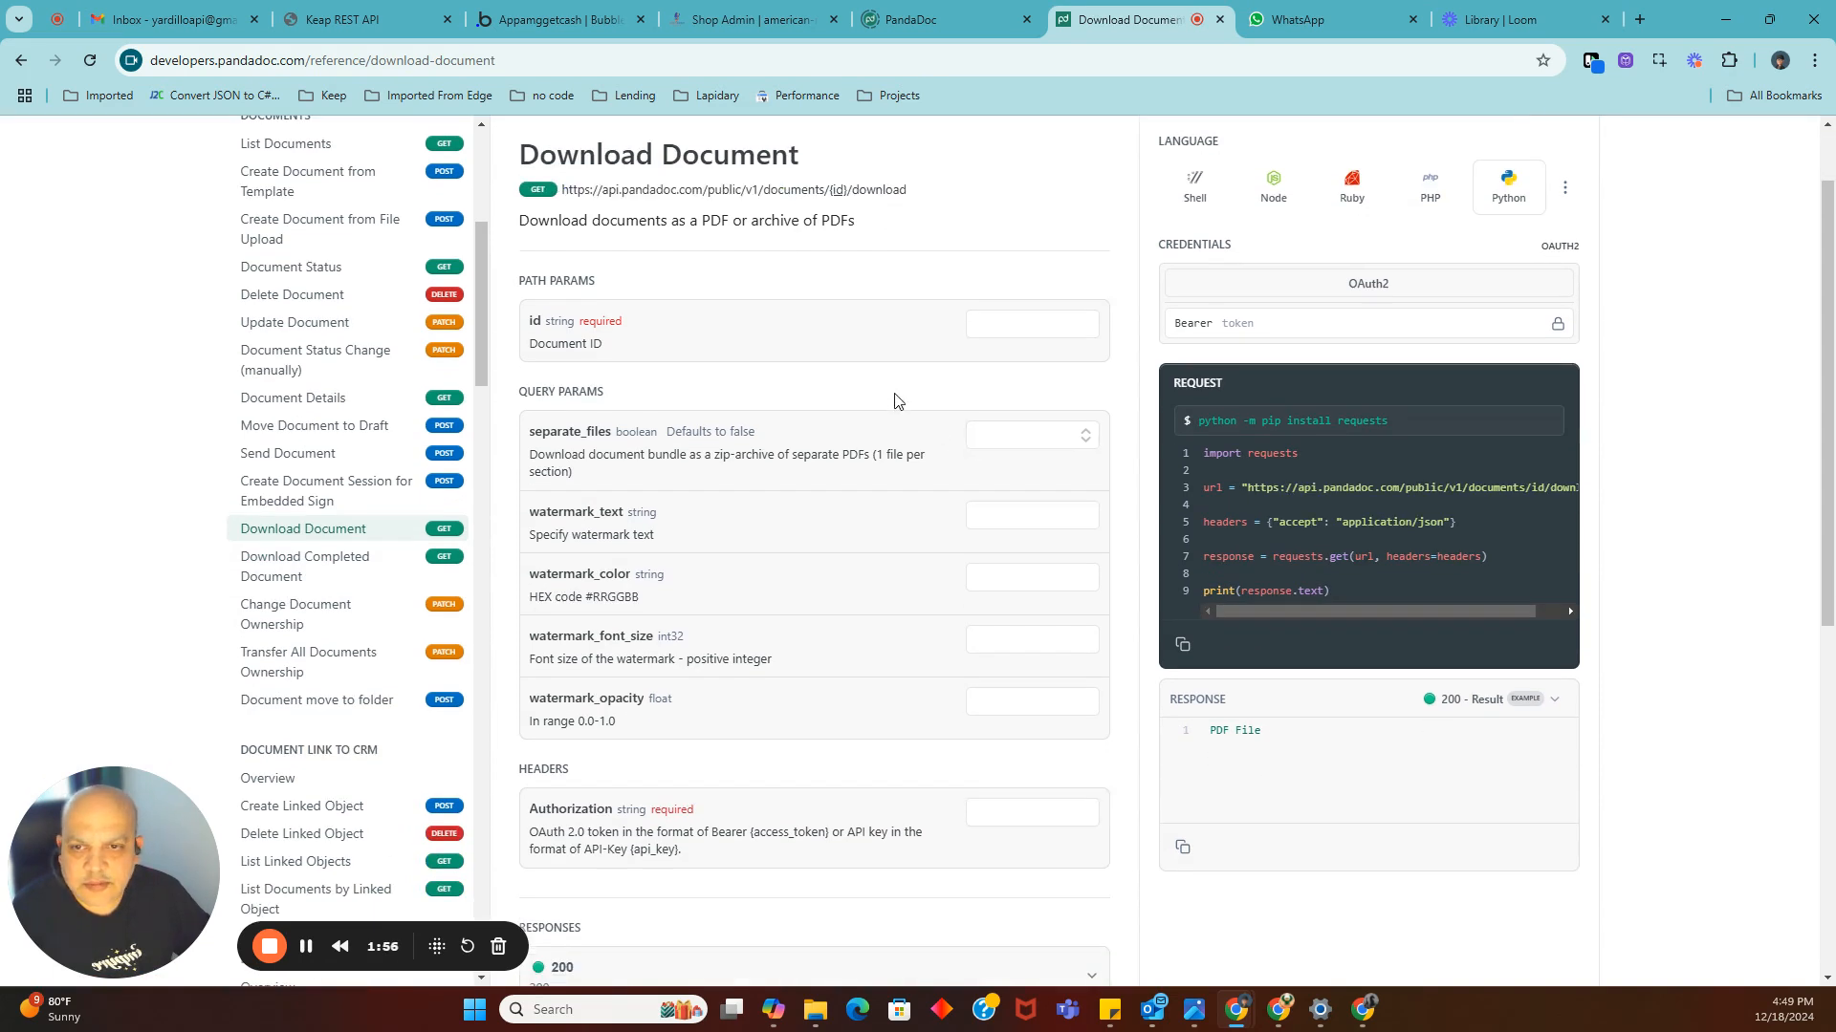
click(1003, 324)
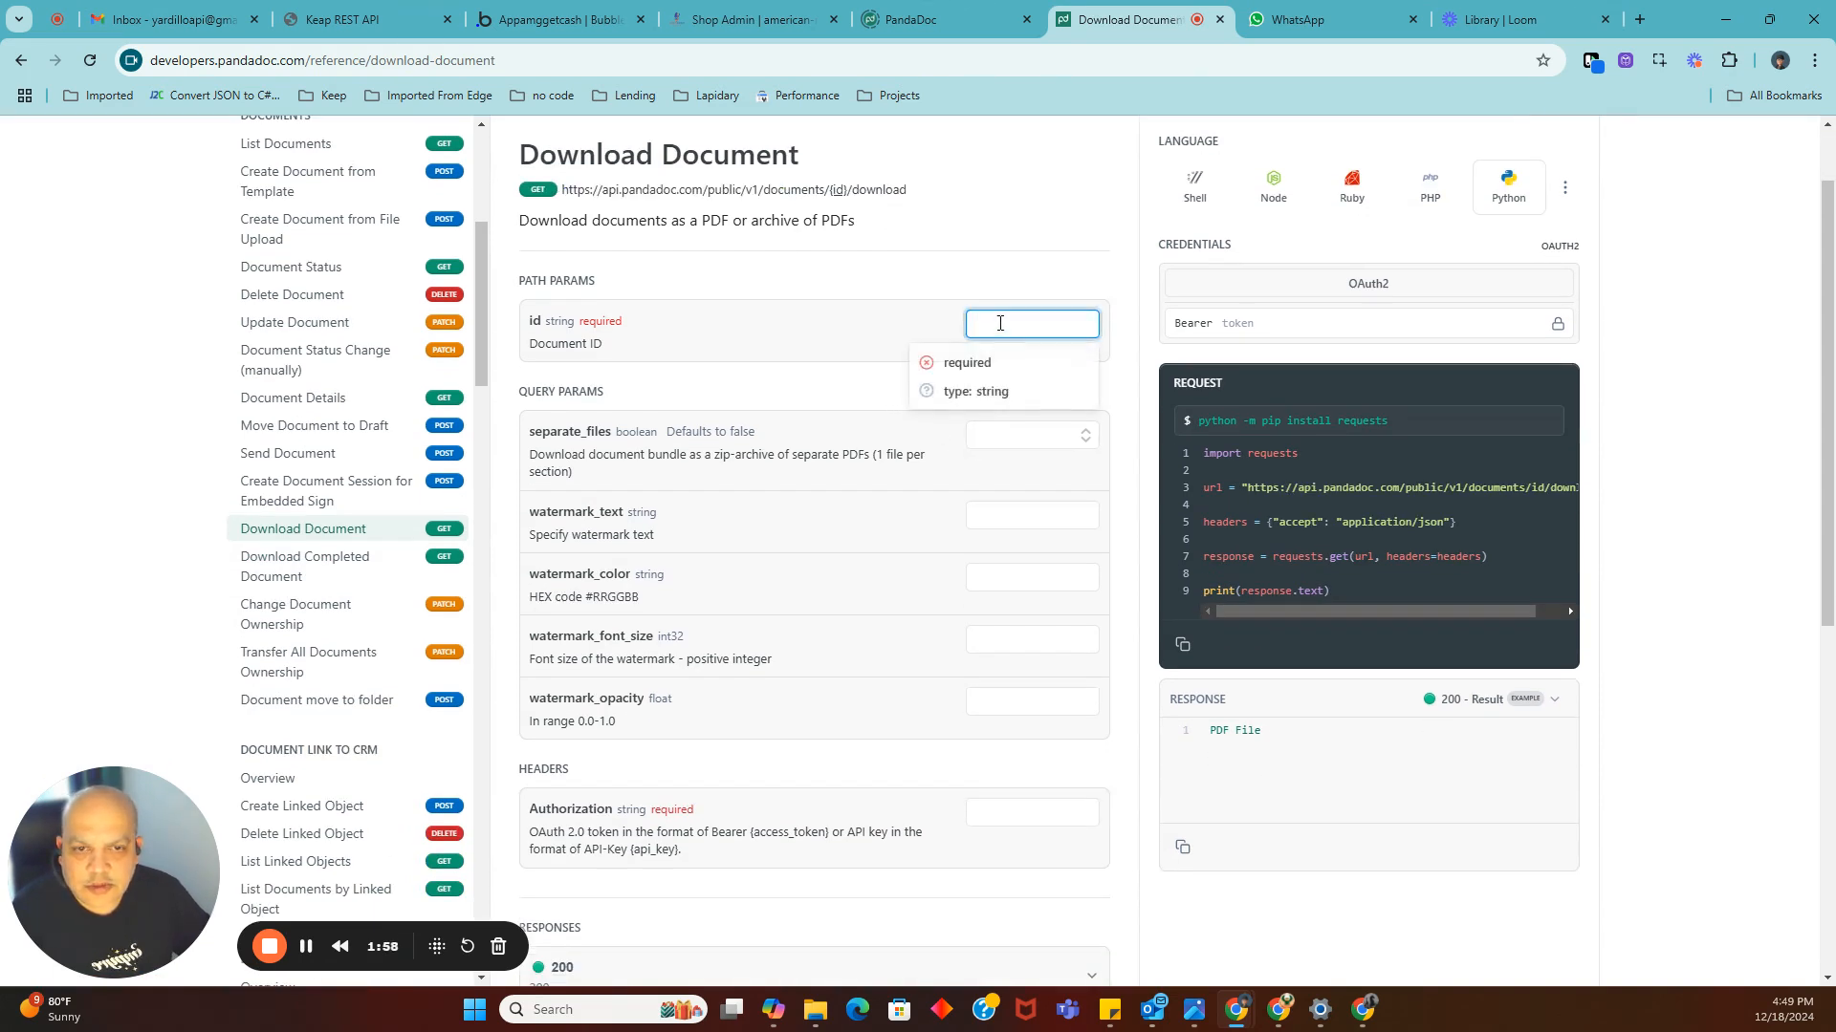
click(786, 386)
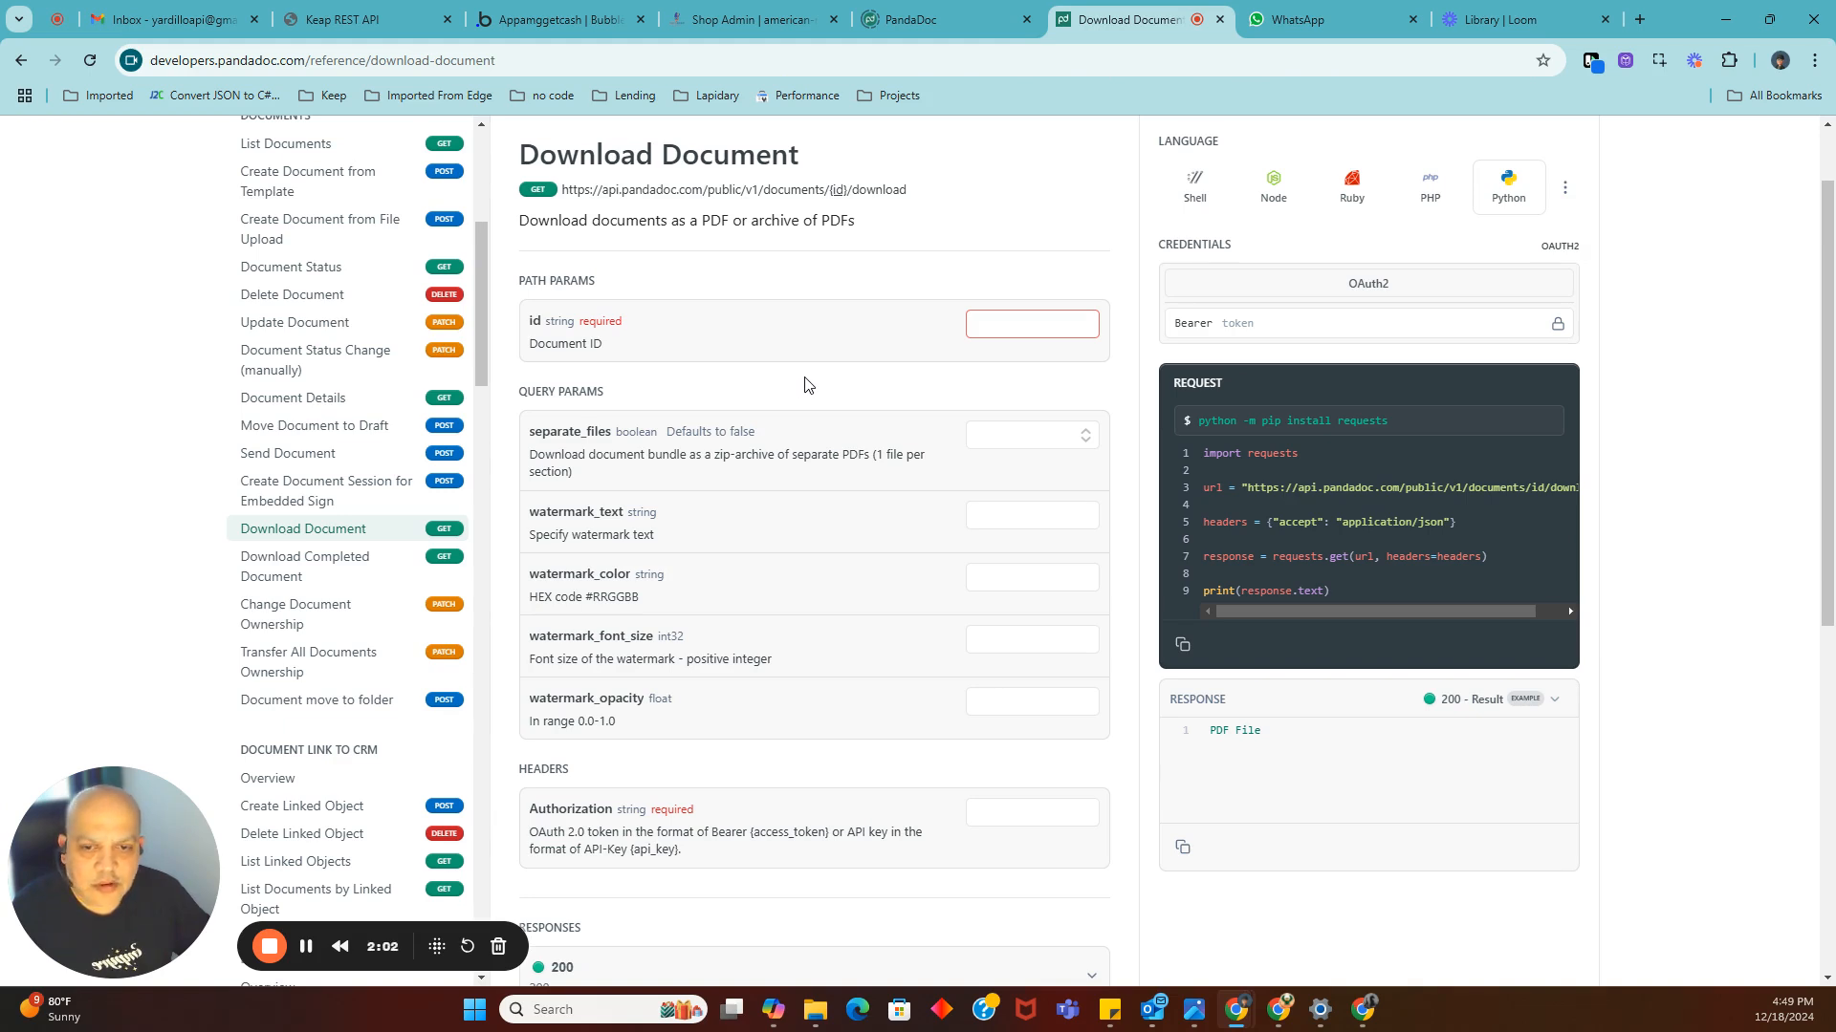
Examine the Download Document endpoint's query parameters, authorization header and response definitions.
scroll(805, 385, down, 1)
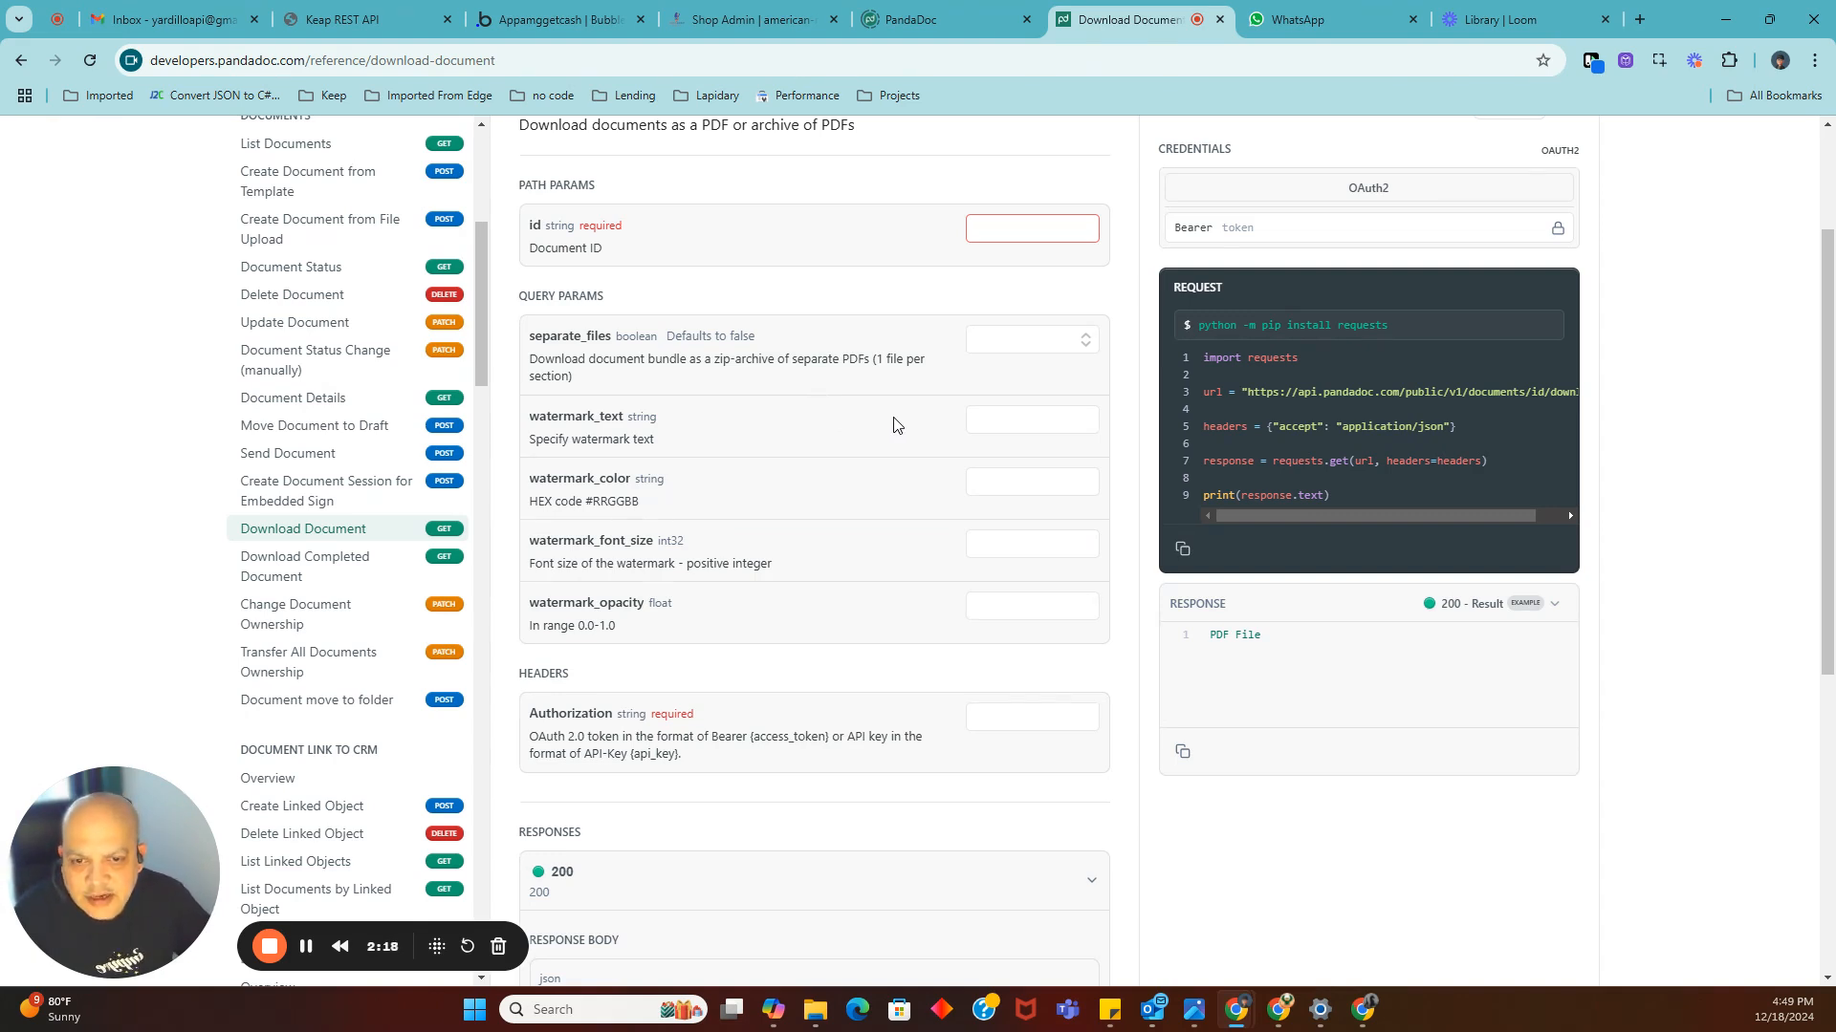
scroll(894, 426, up, 1)
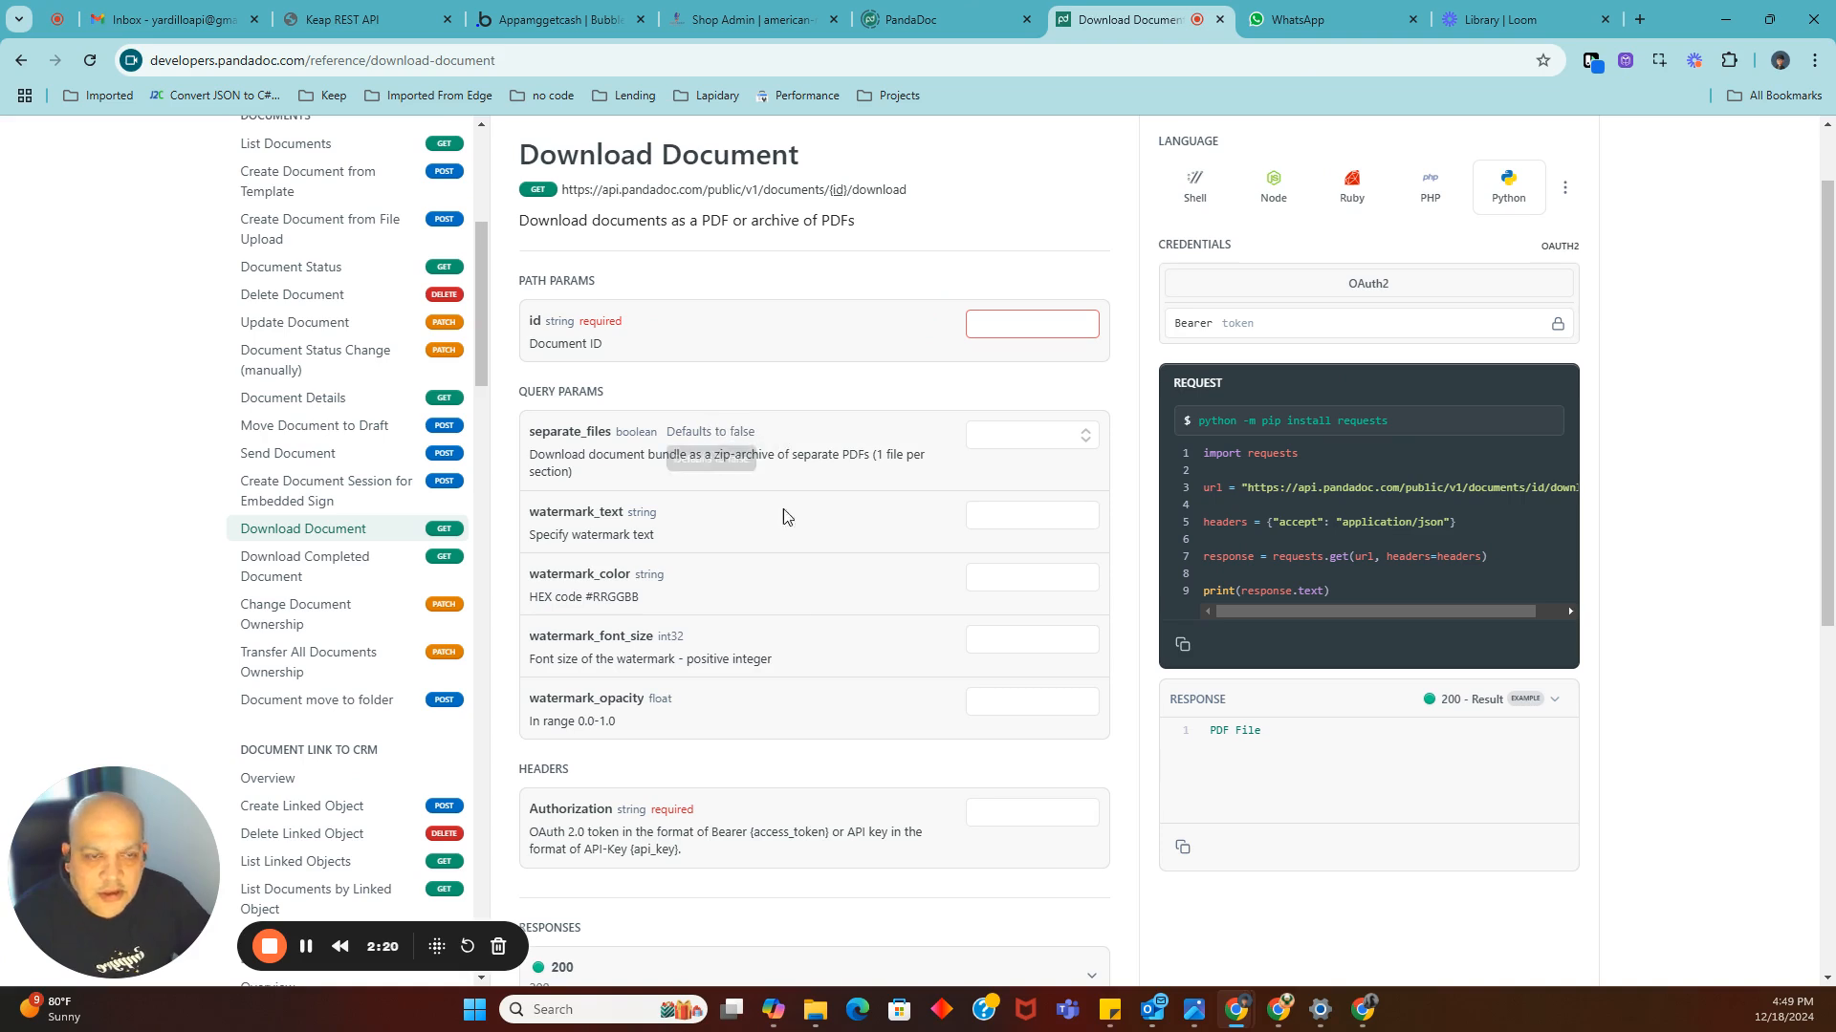
scroll(837, 627, down, 4)
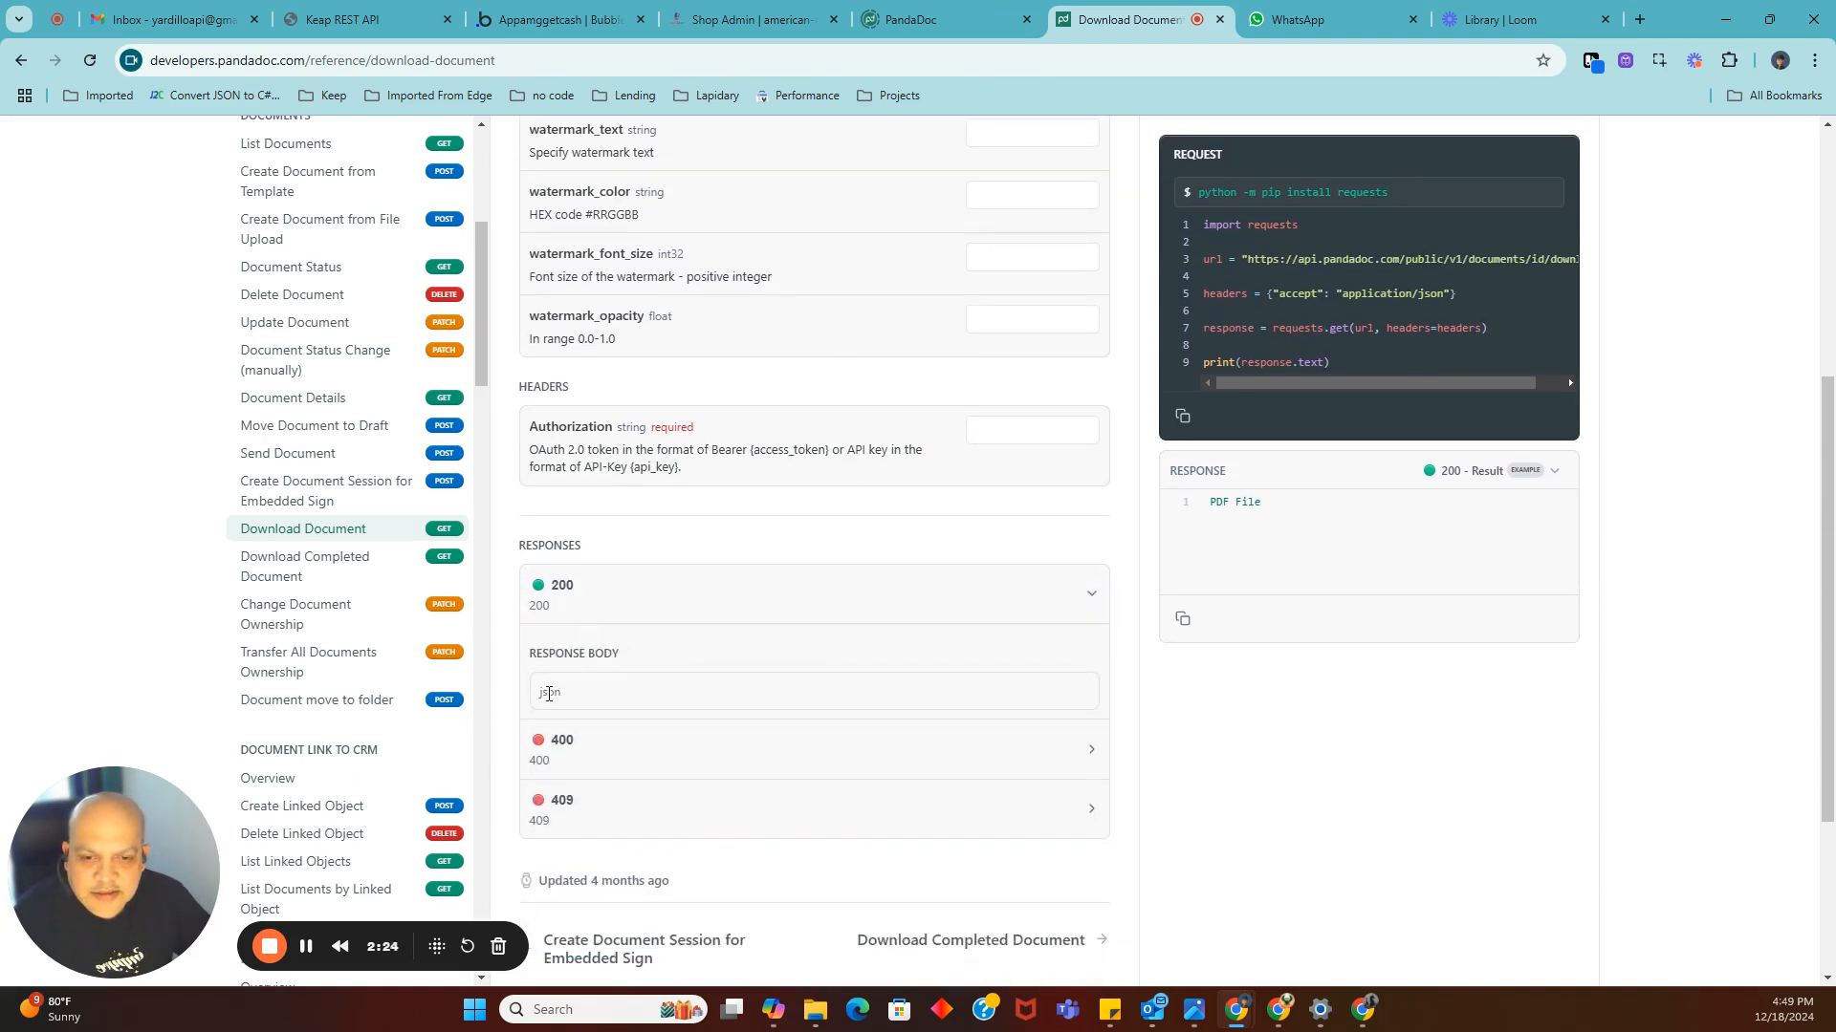
scroll(880, 512, up, 3)
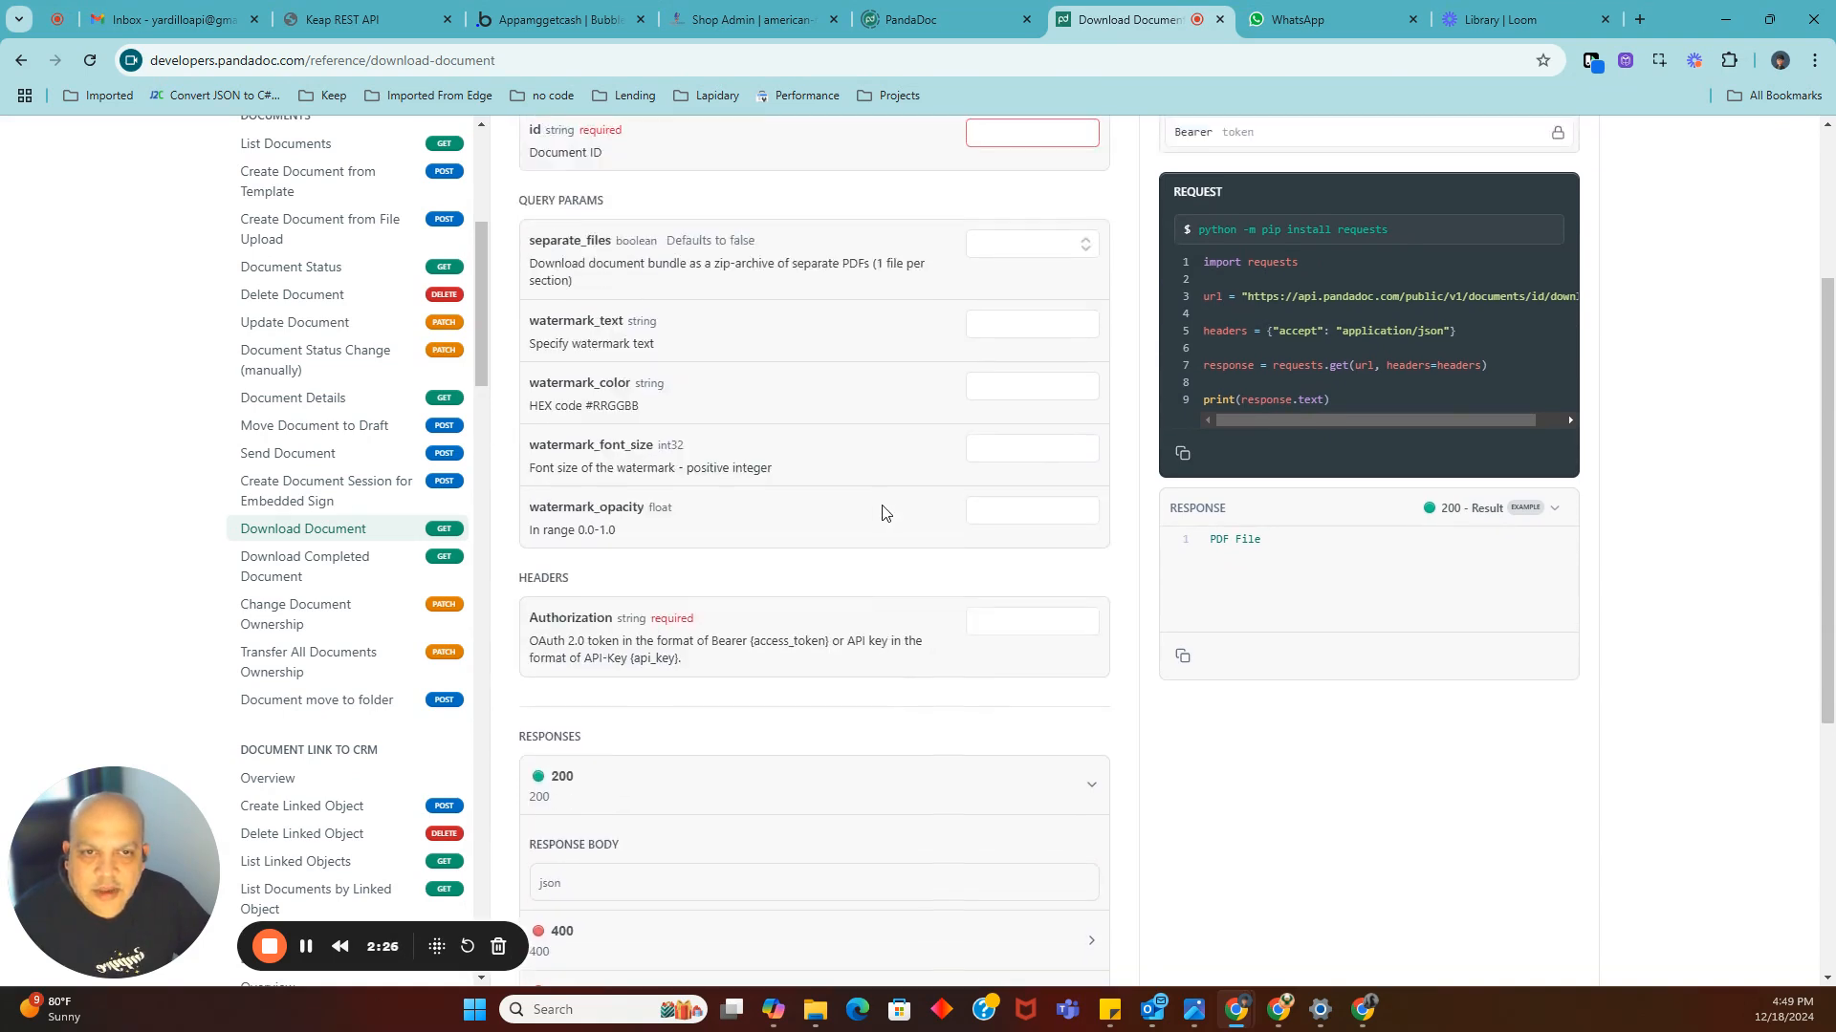
scroll(881, 512, up, 1)
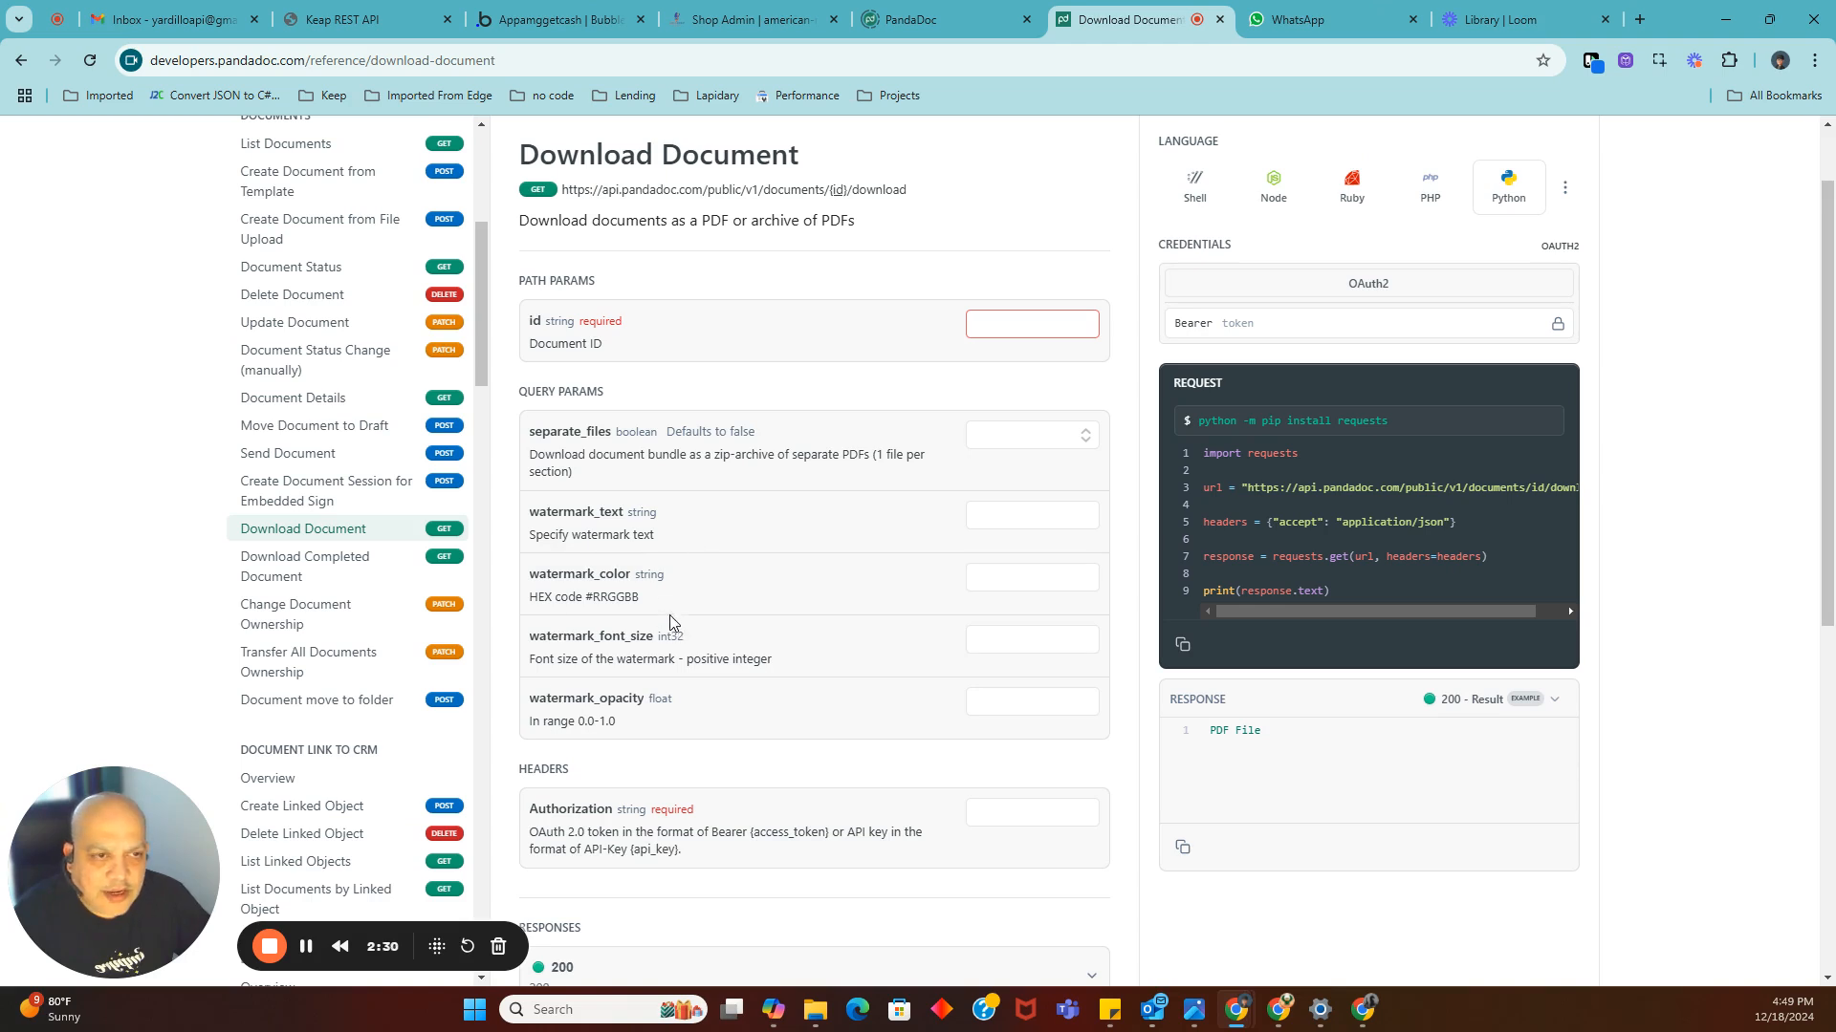
scroll(682, 601, up, 1)
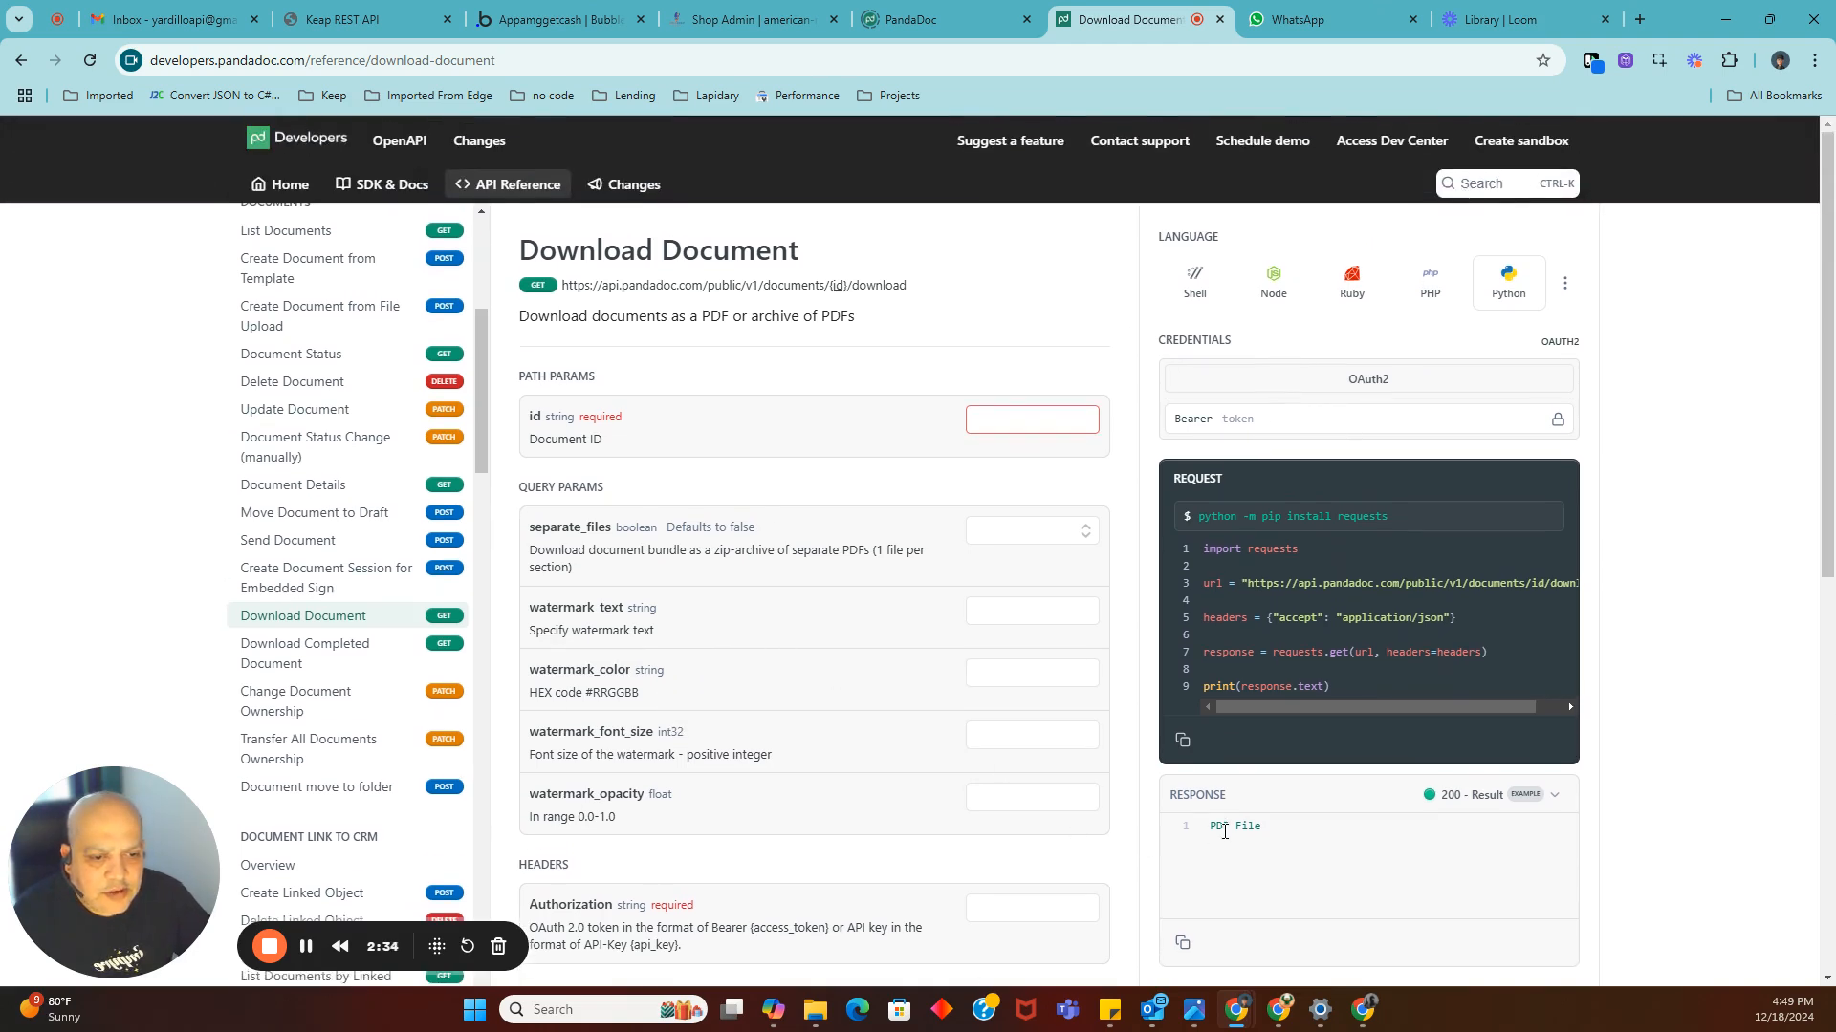
Highlight the example response body of the Download Document request to examine its return type.
drag(1279, 817, 1279, 833)
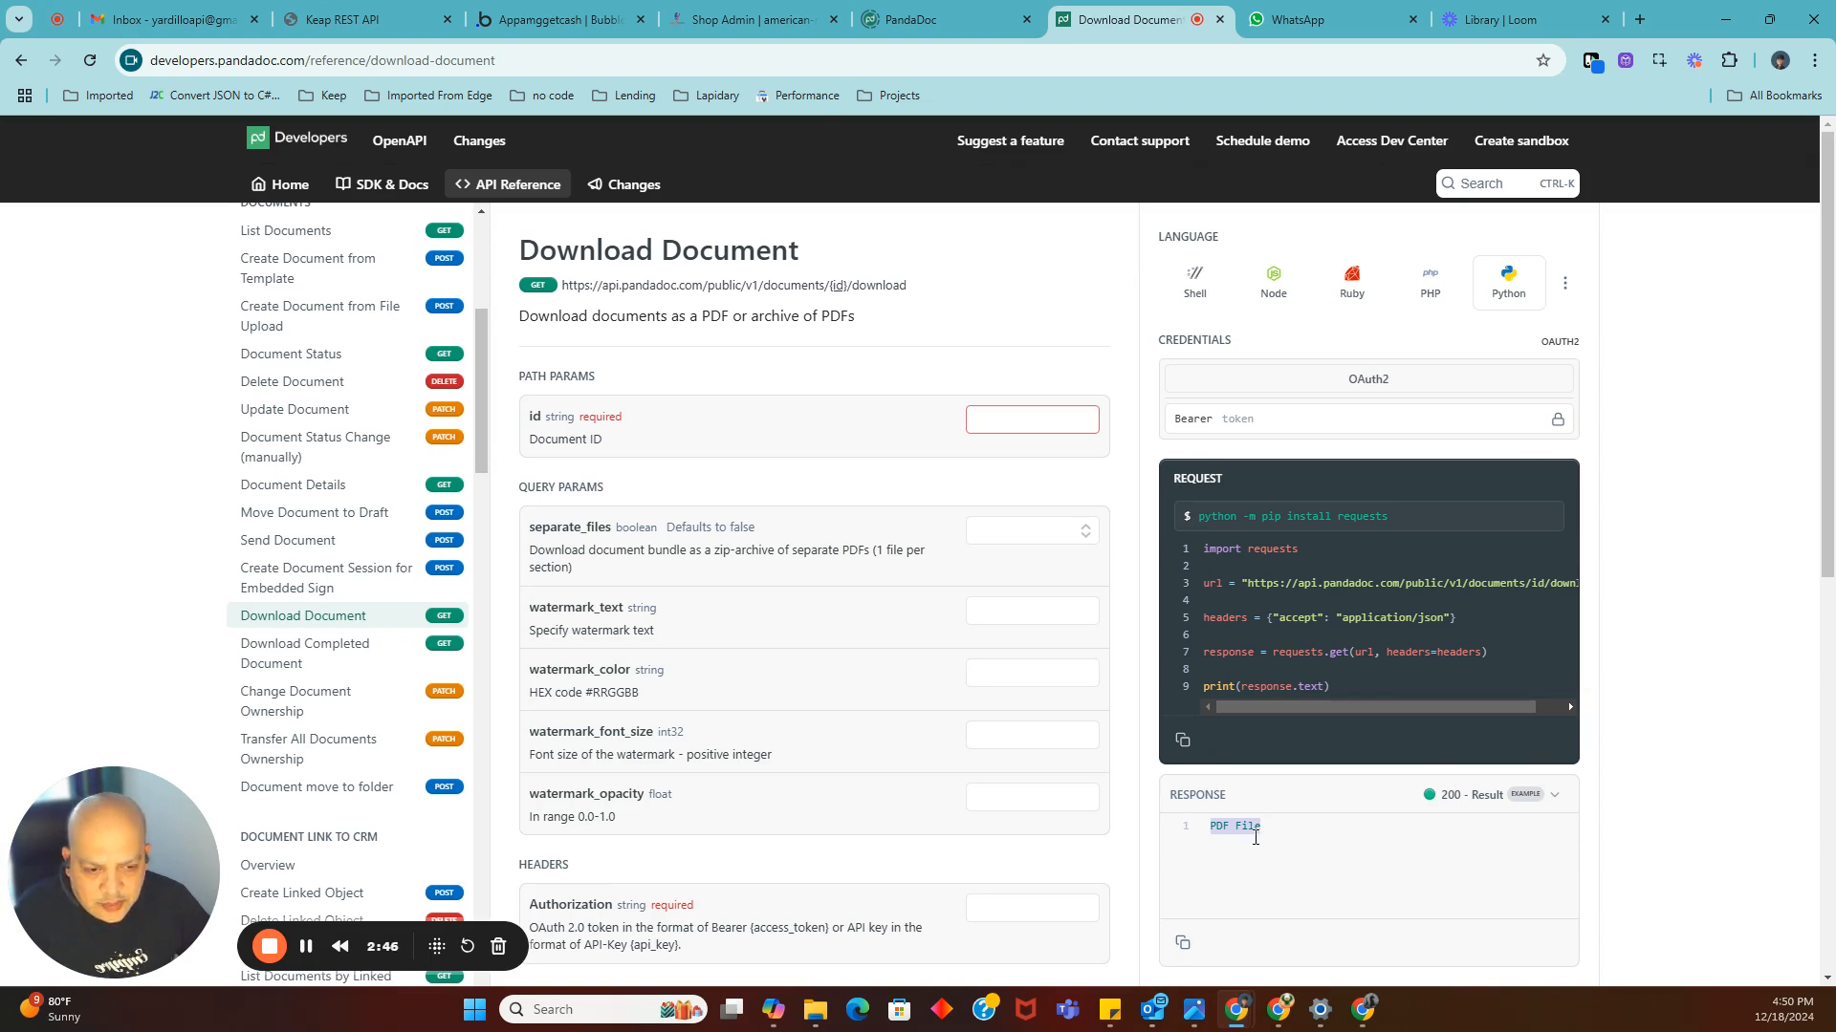
click(1213, 826)
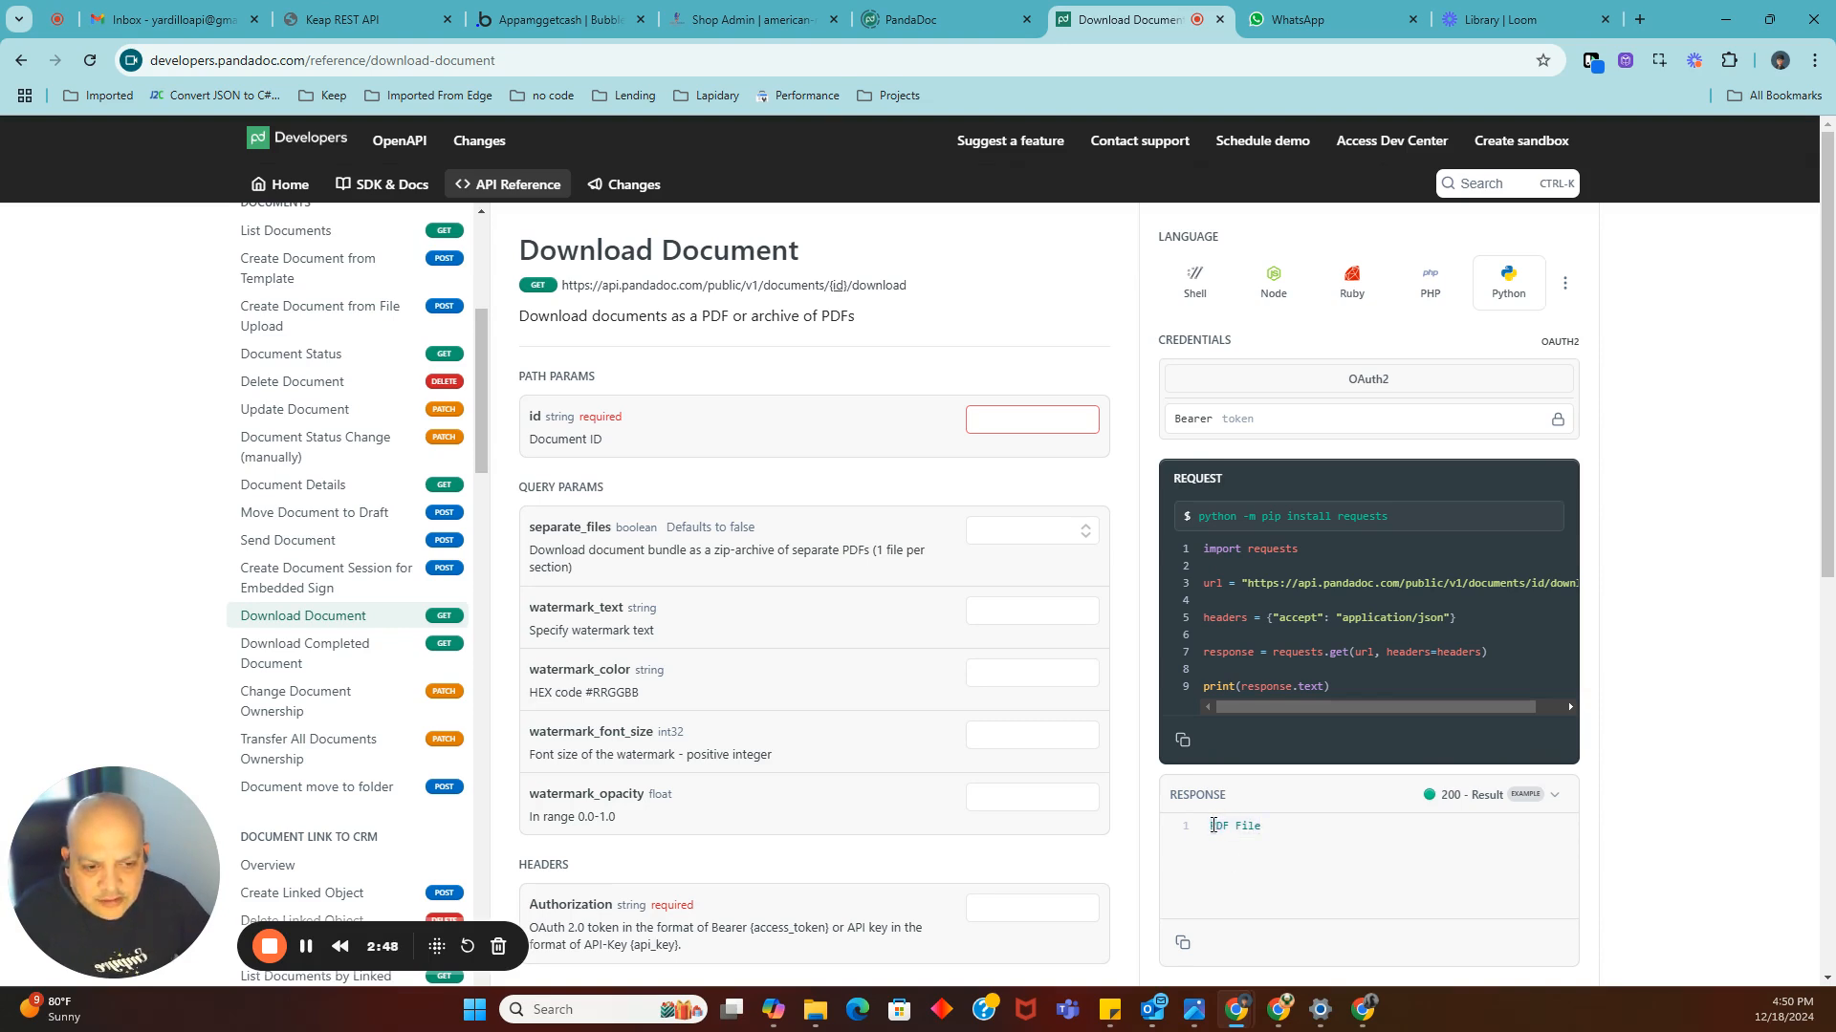
drag(1213, 826, 1260, 828)
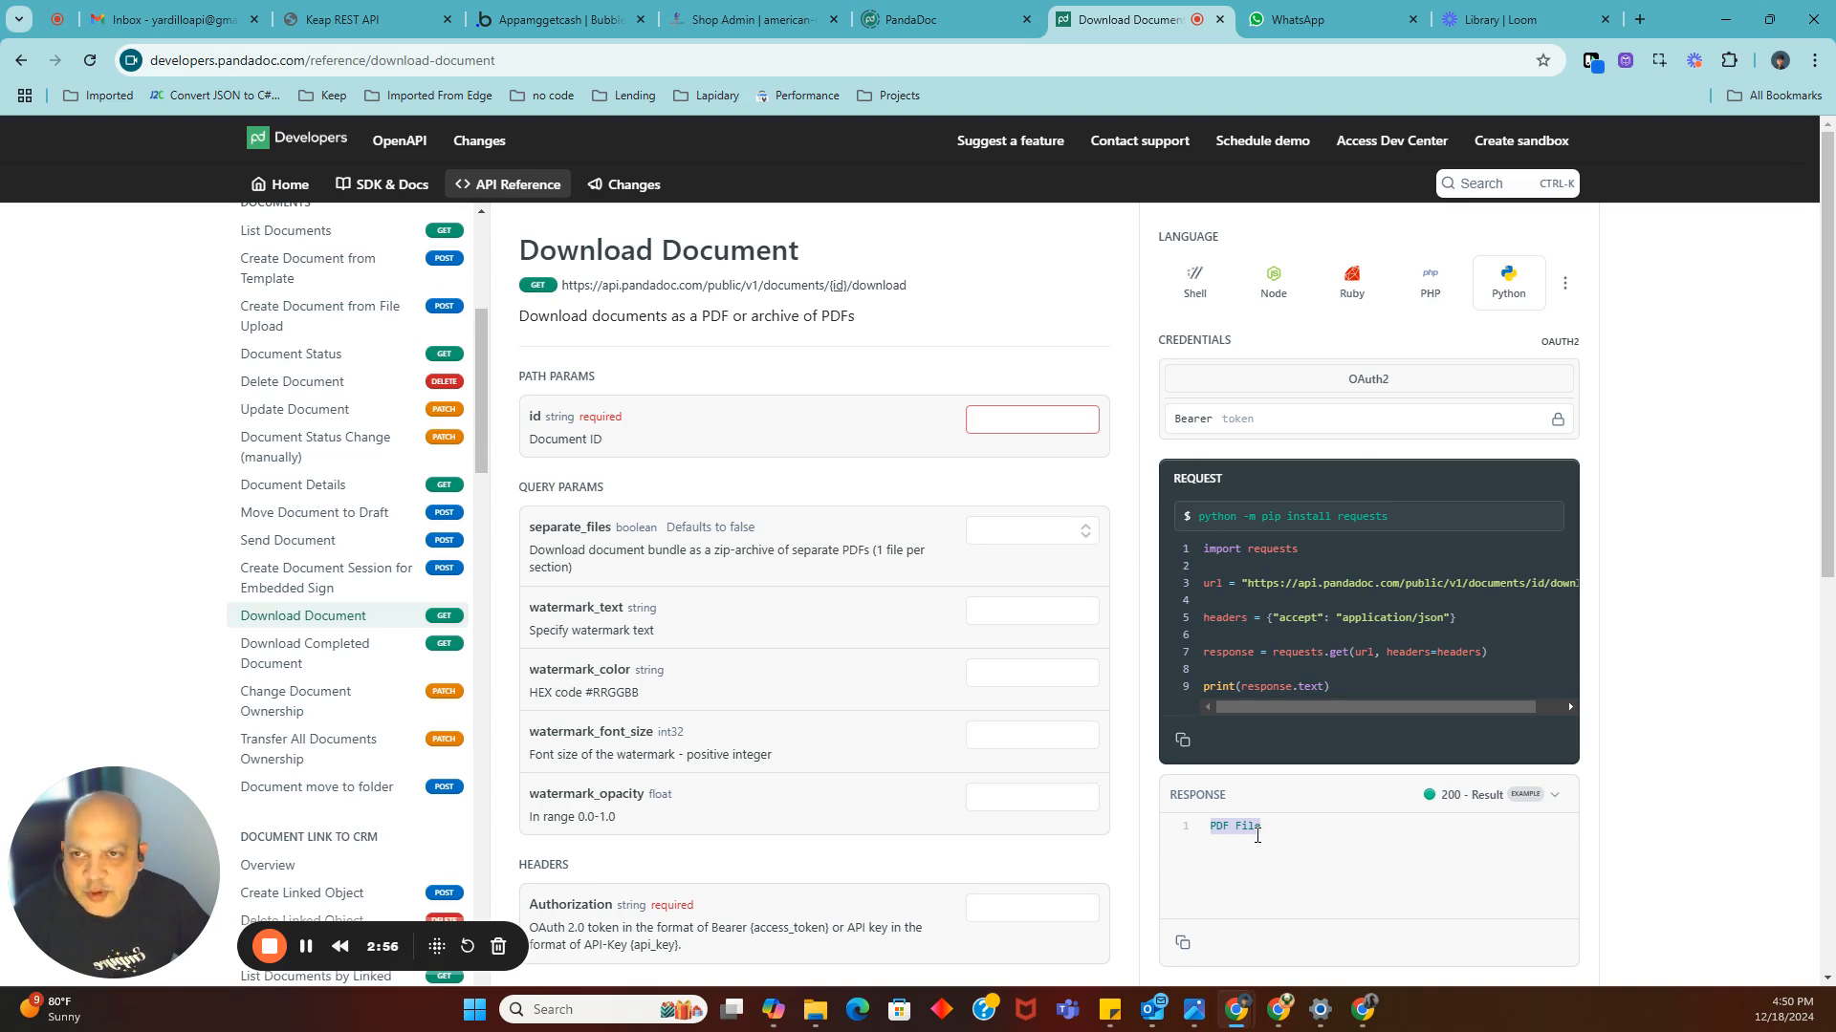
click(1264, 832)
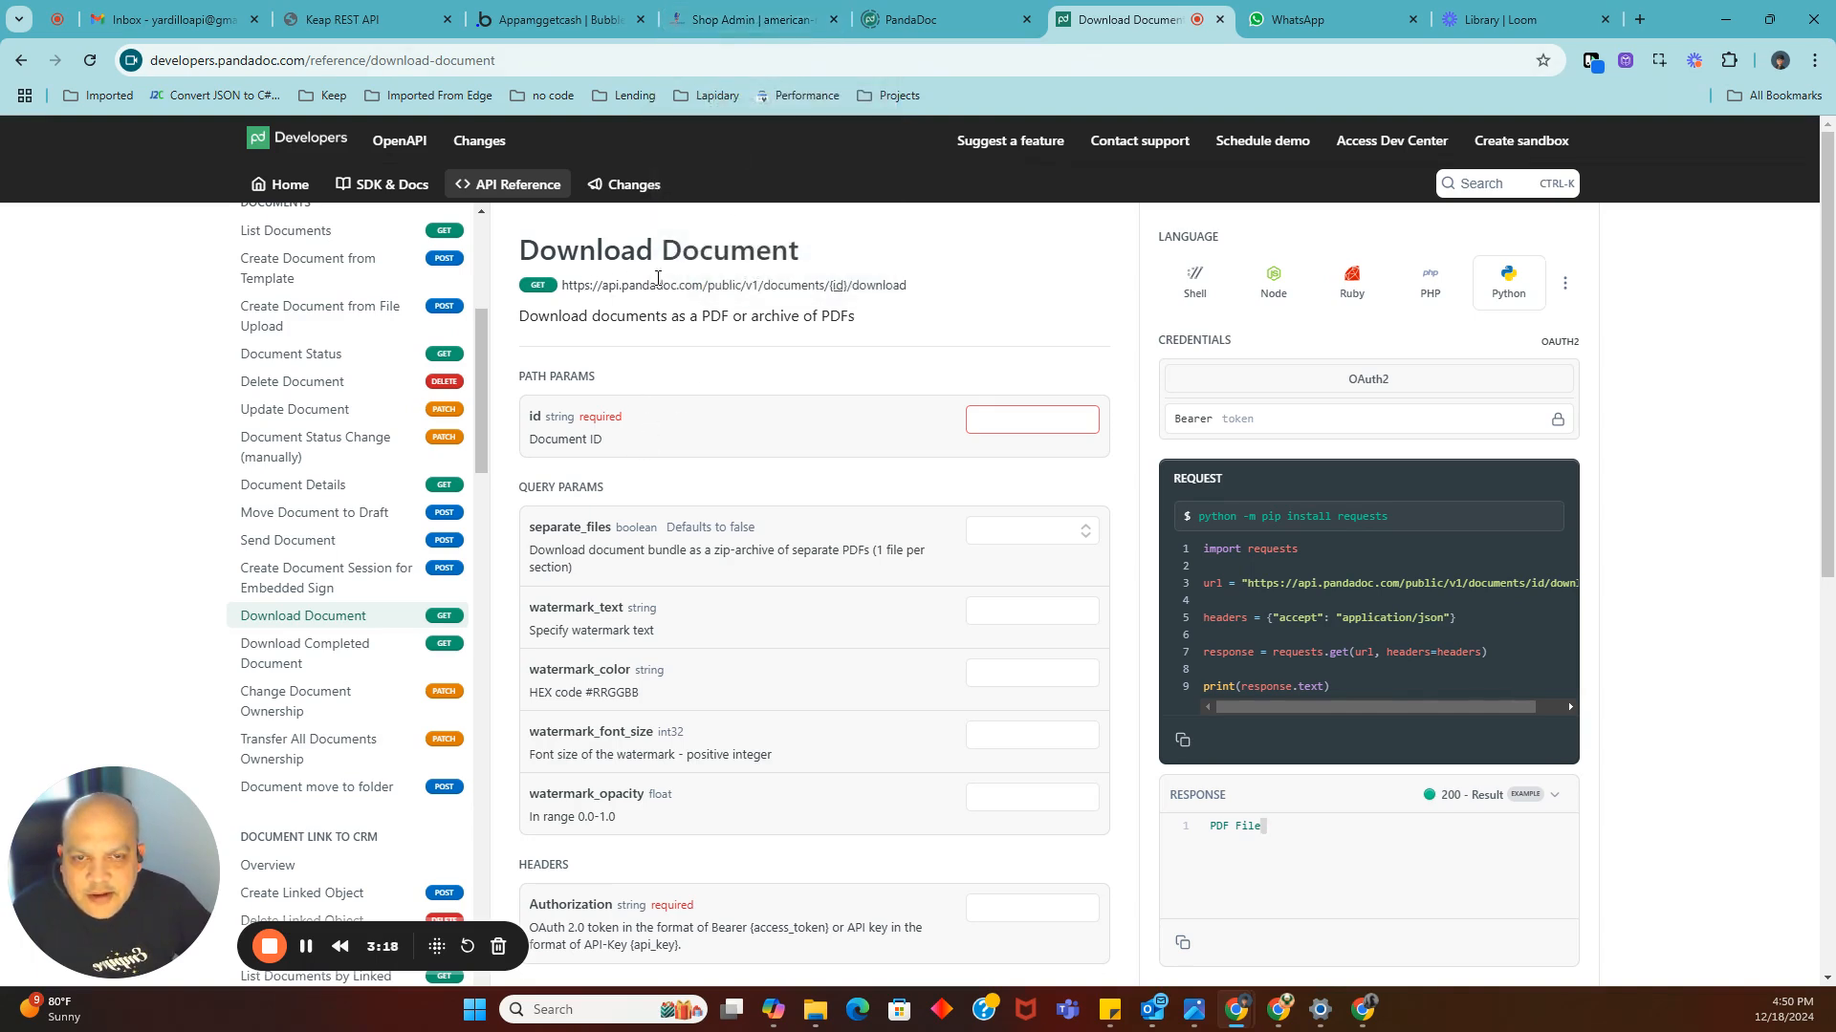
drag(1208, 824, 1282, 820)
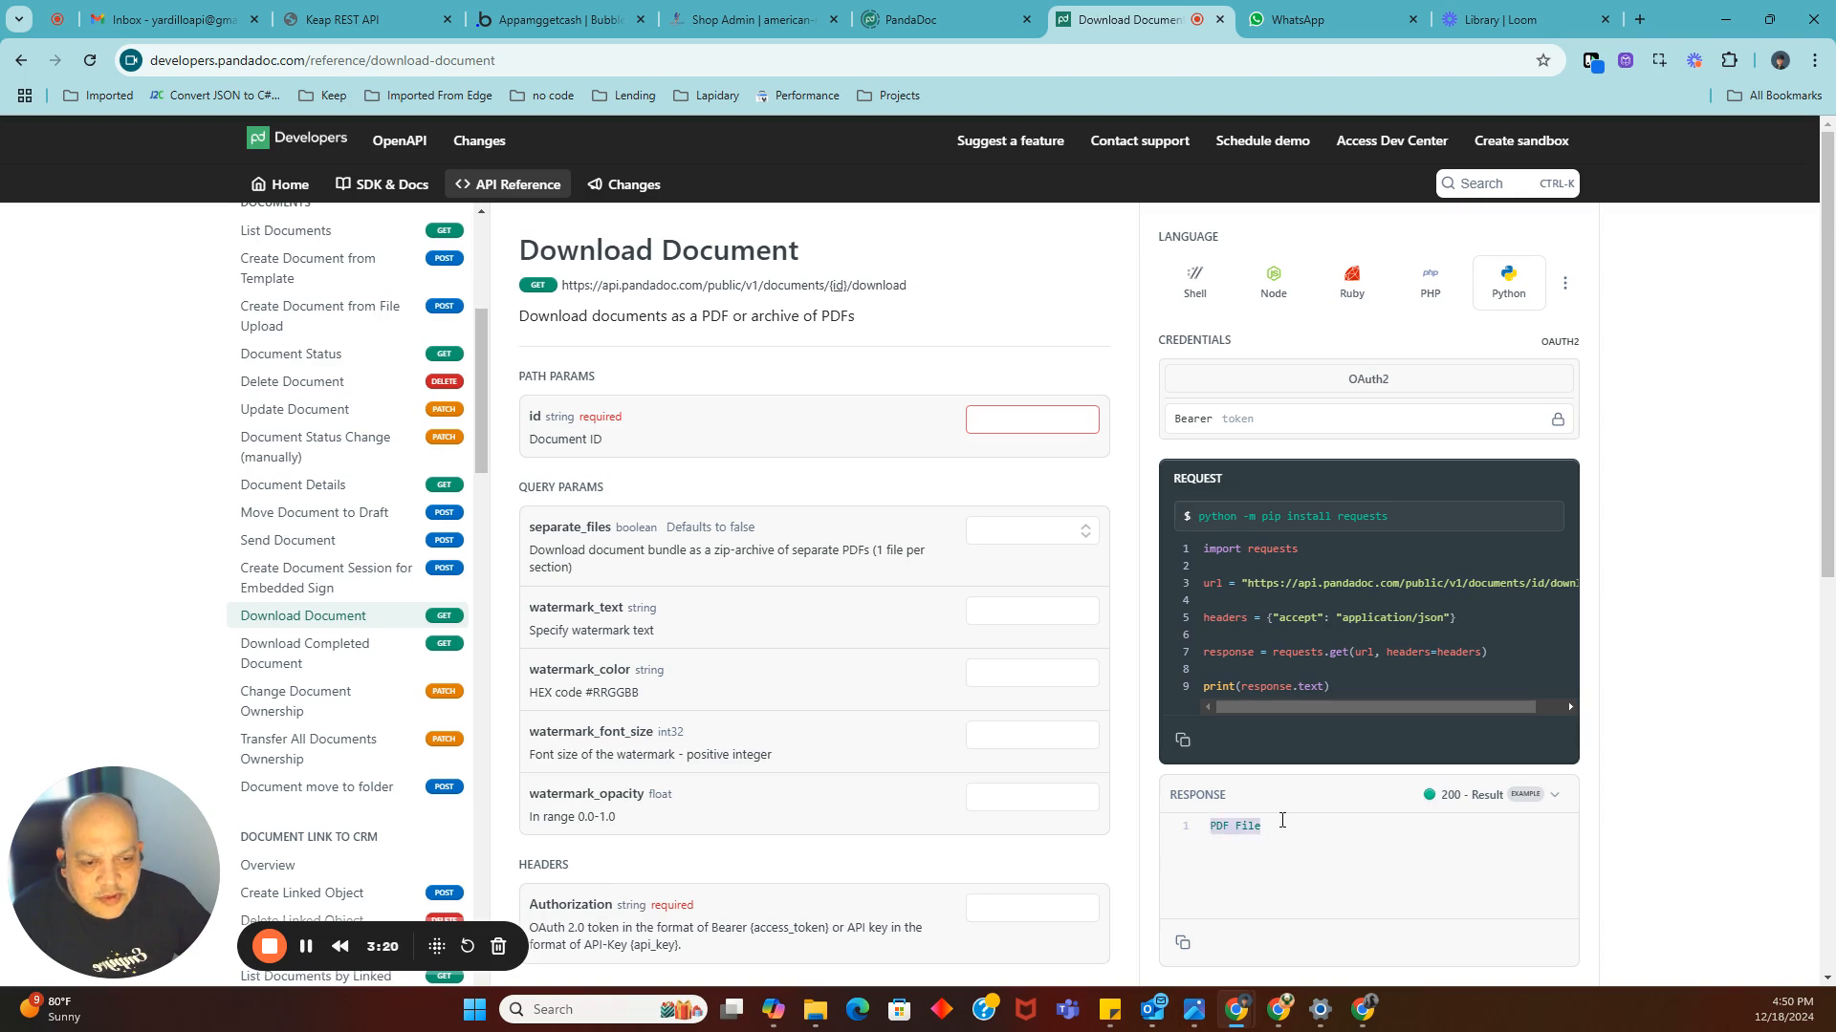
Return to the customer's application in Shop Admin and review the signed document entry.
click(693, 21)
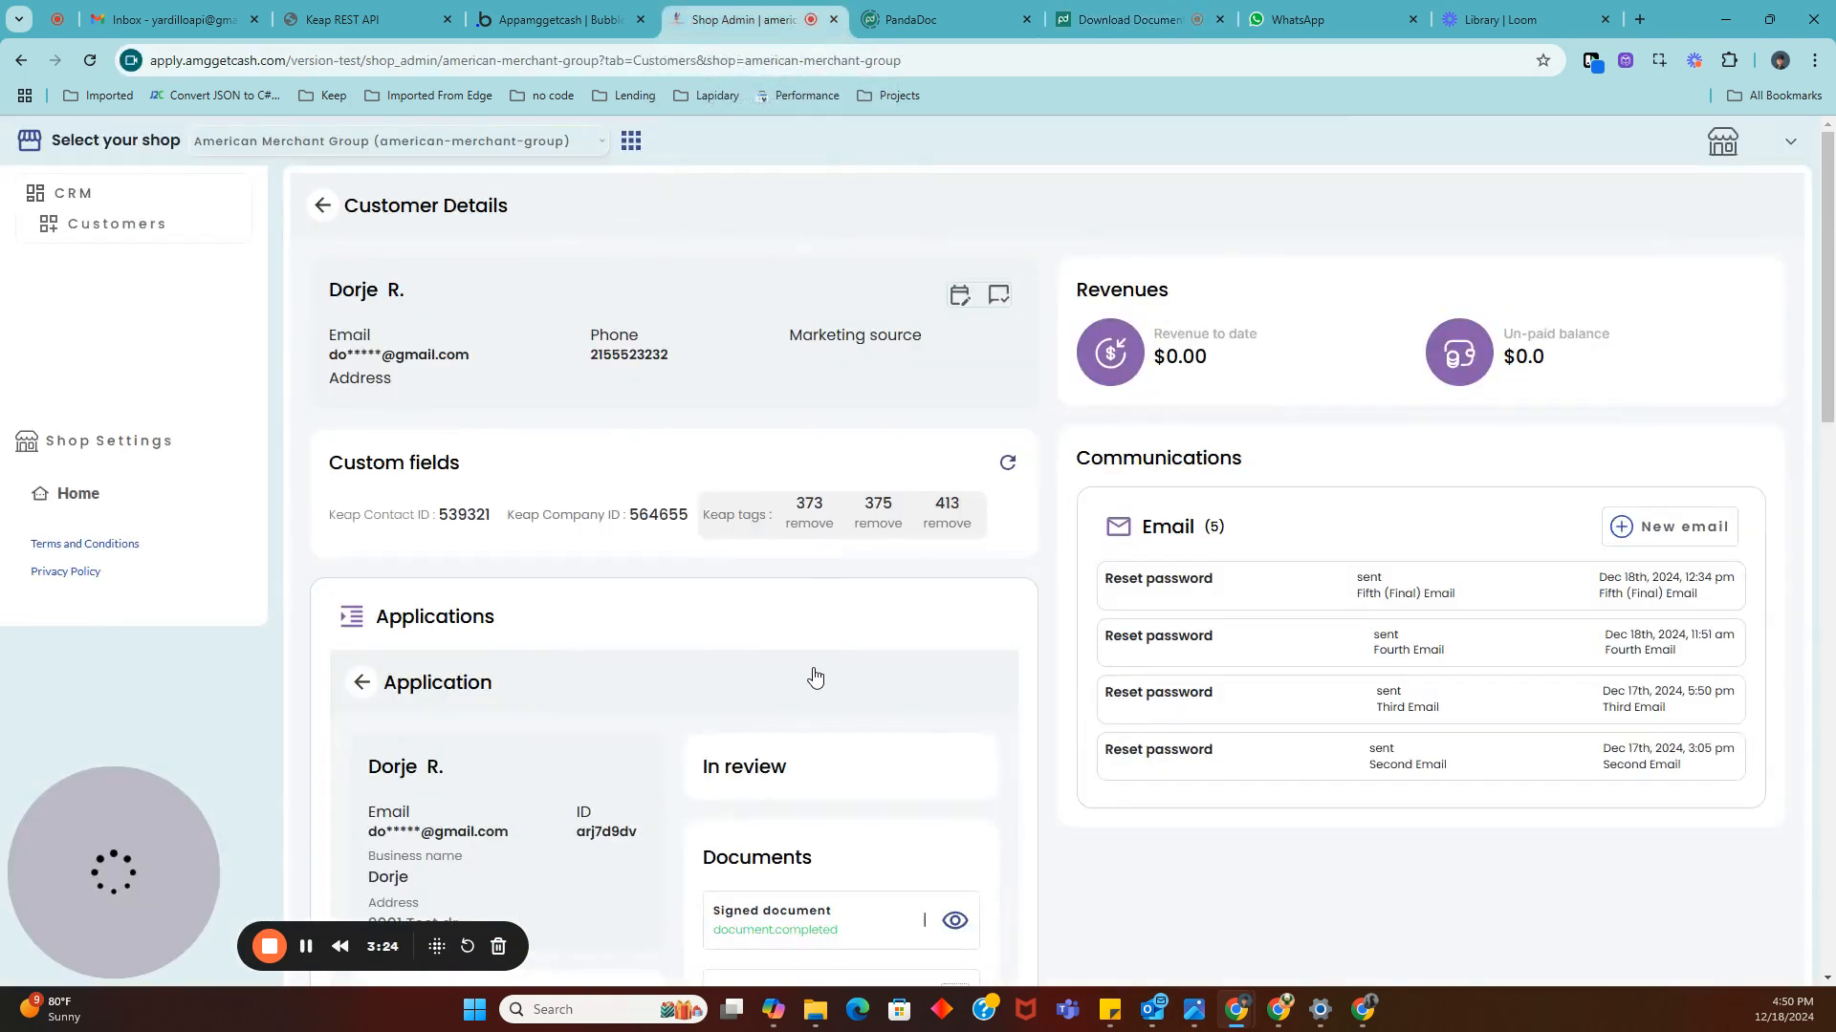
scroll(820, 670, down, 2)
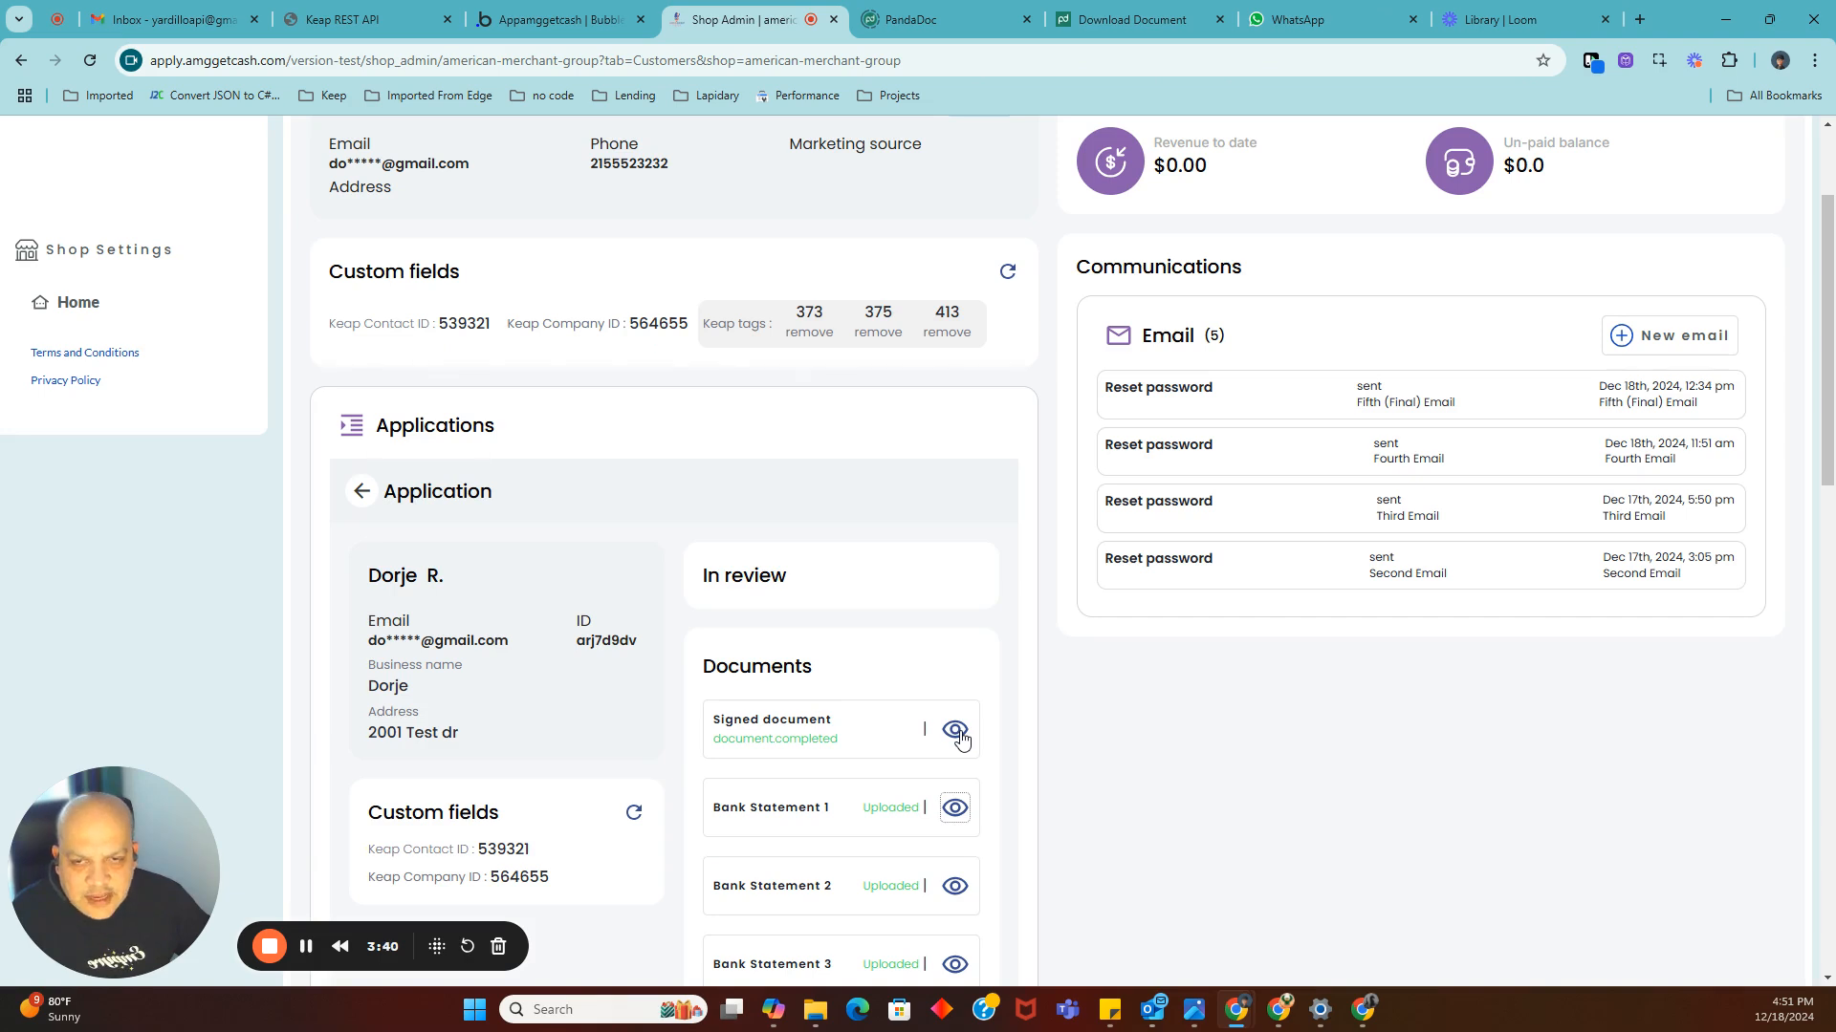
Switch to the Bubble editor and open the Download call of the Panda docs API in the API Connector plugin.
click(550, 11)
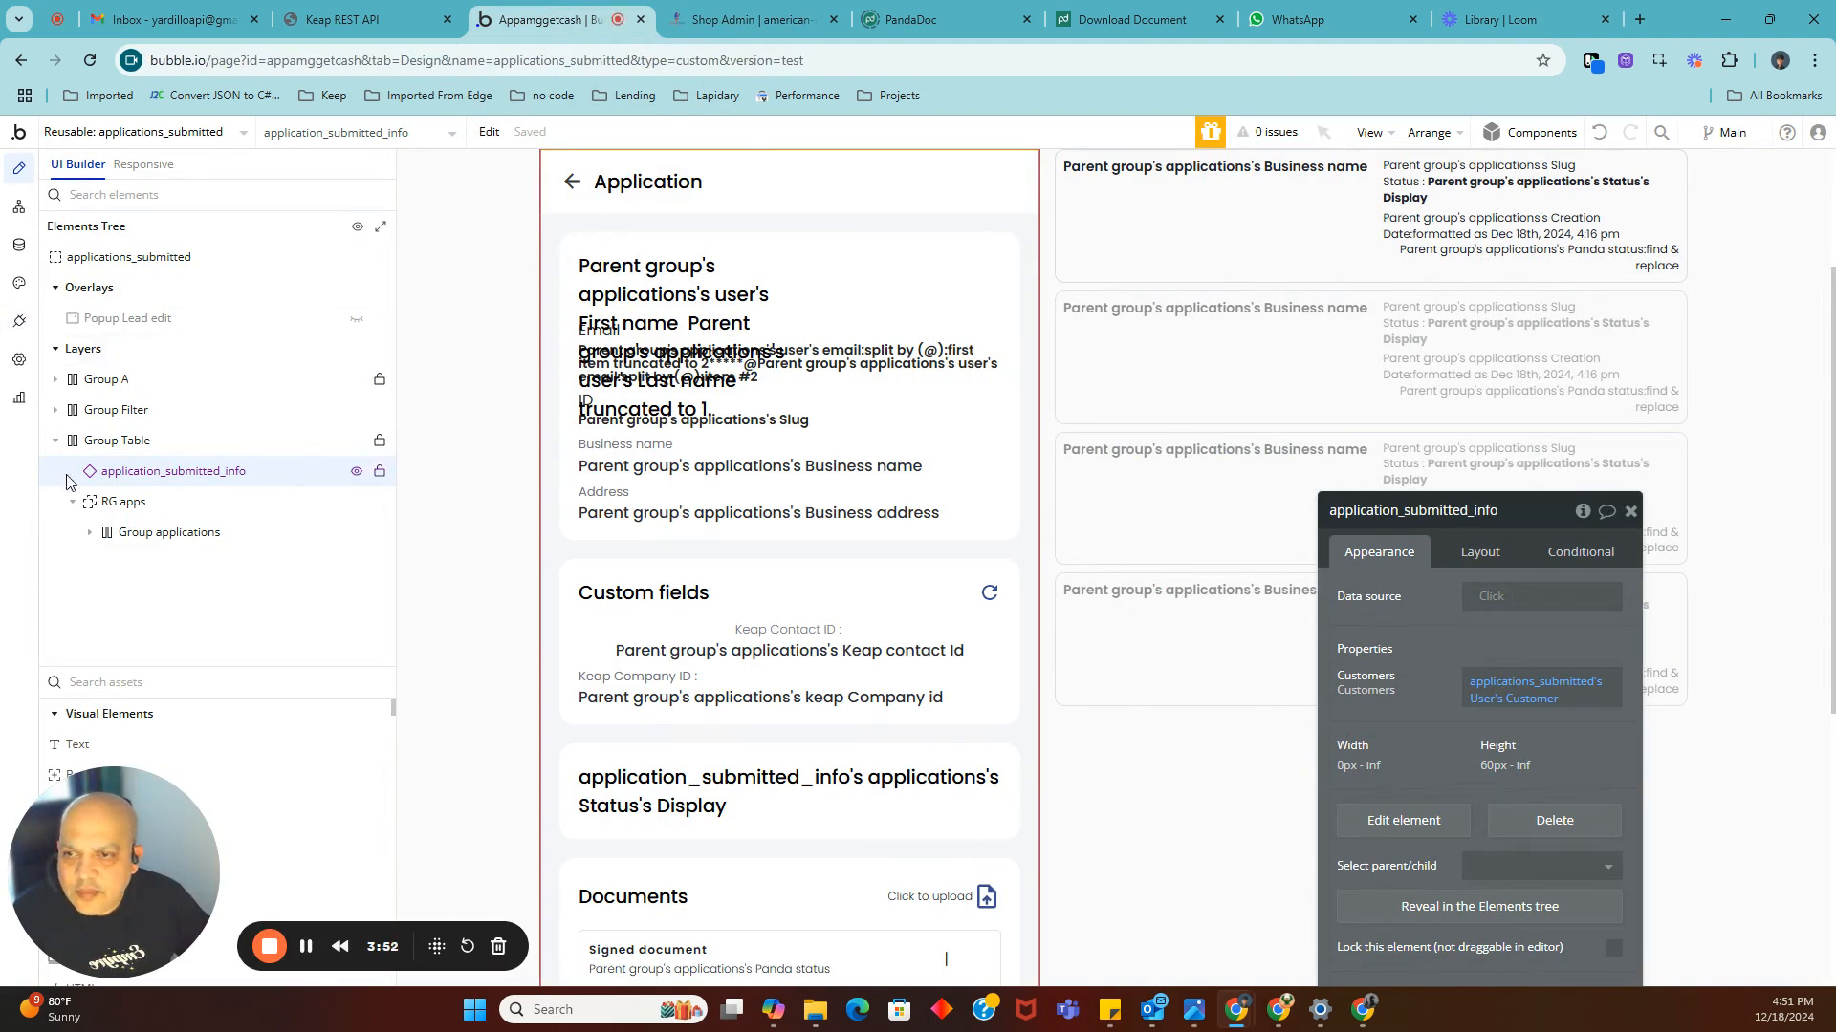
click(20, 325)
click(244, 407)
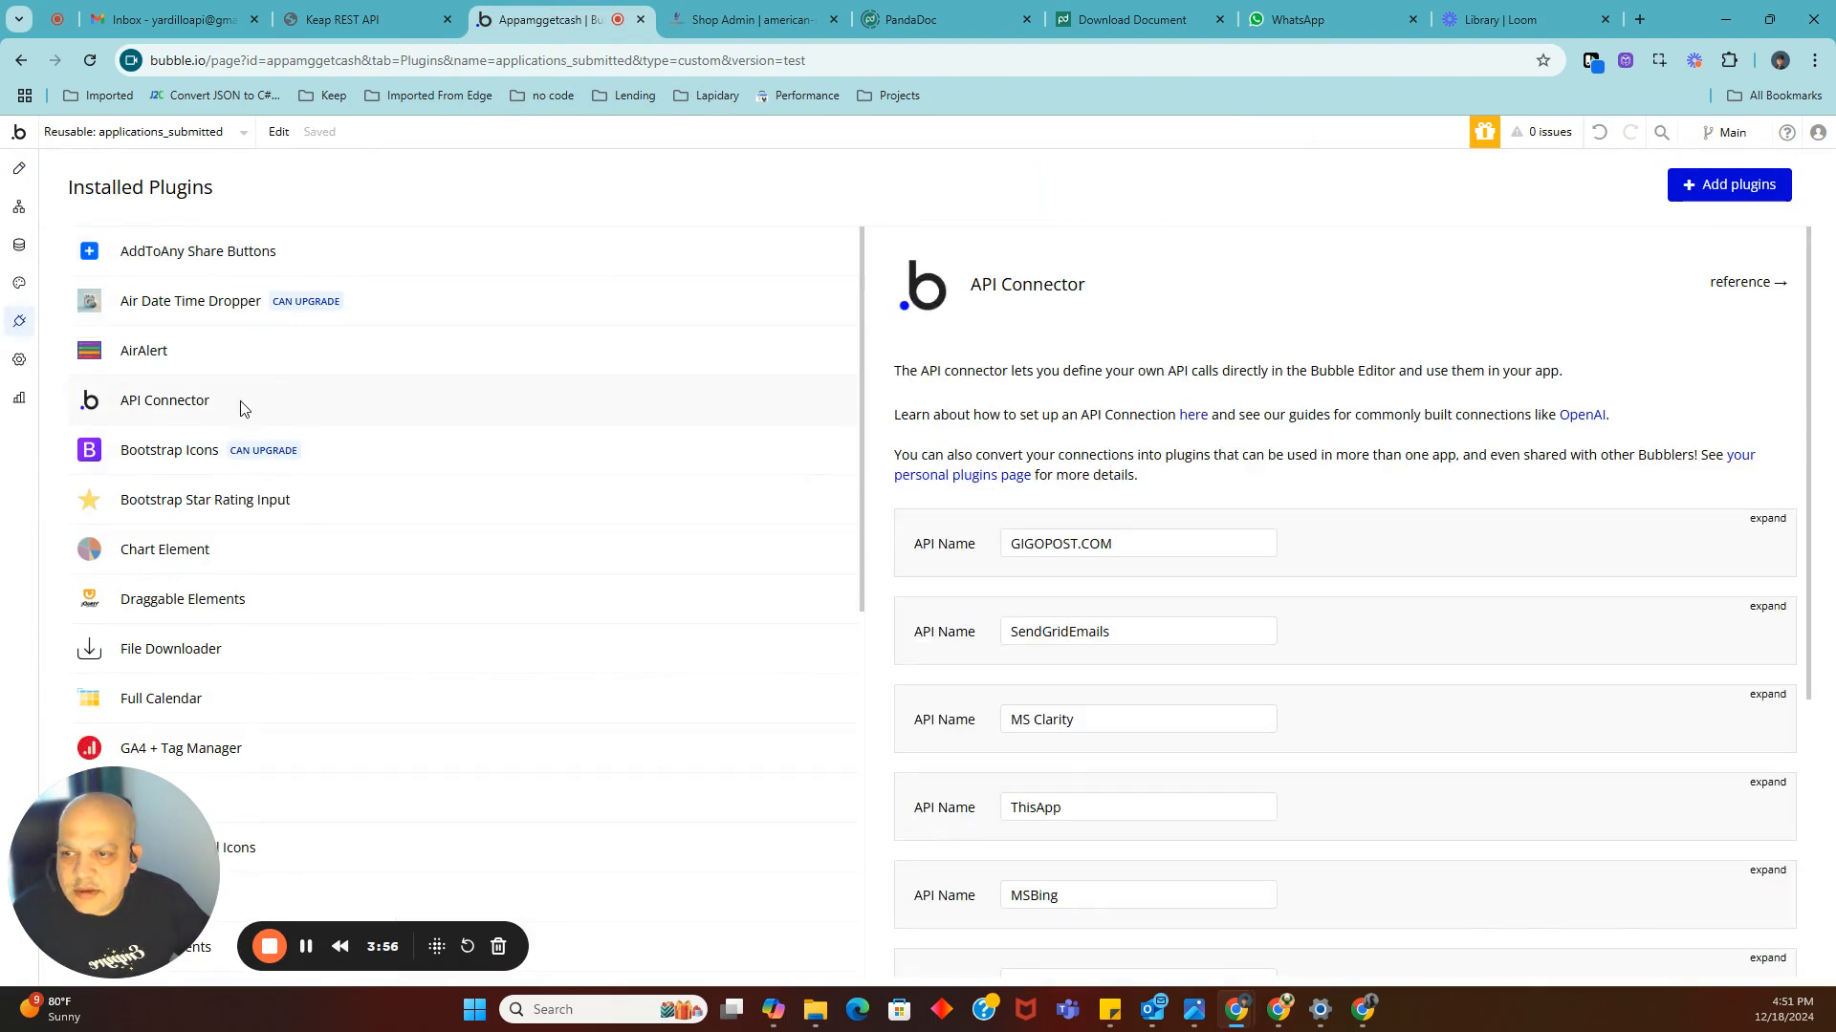
scroll(1443, 689, down, 5)
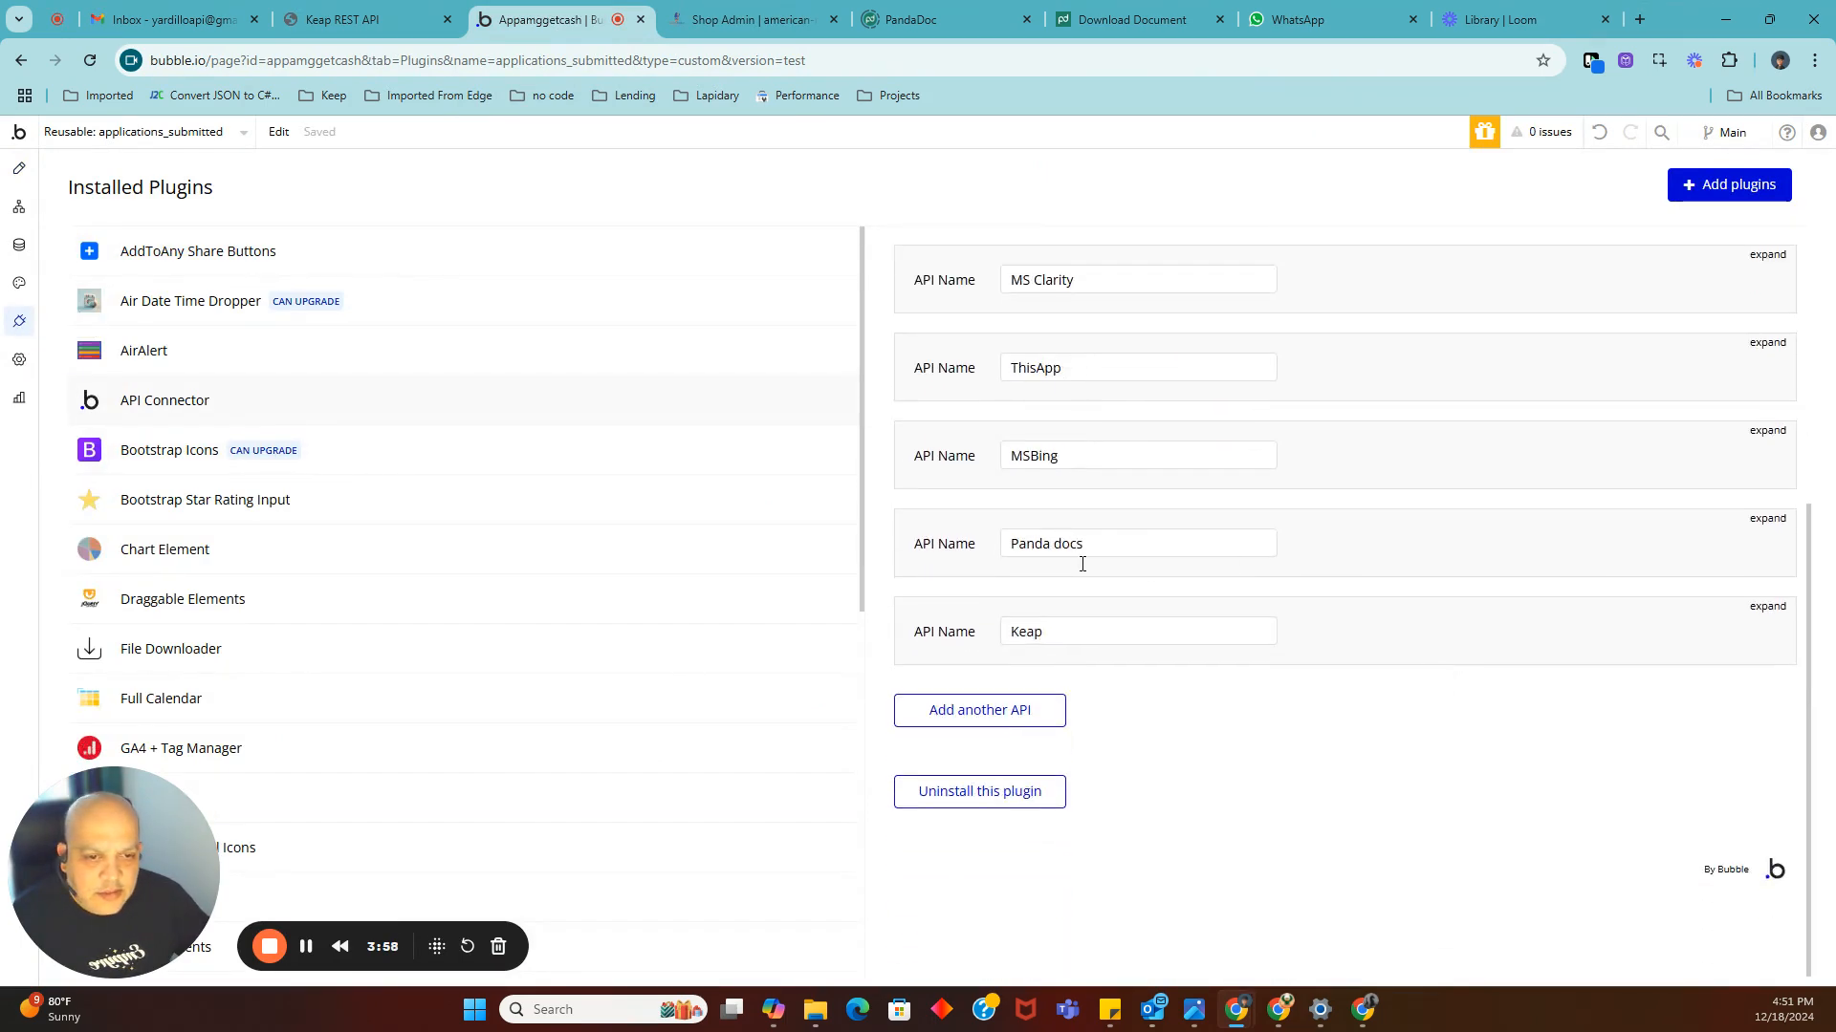
click(1769, 519)
scroll(1462, 676, down, 5)
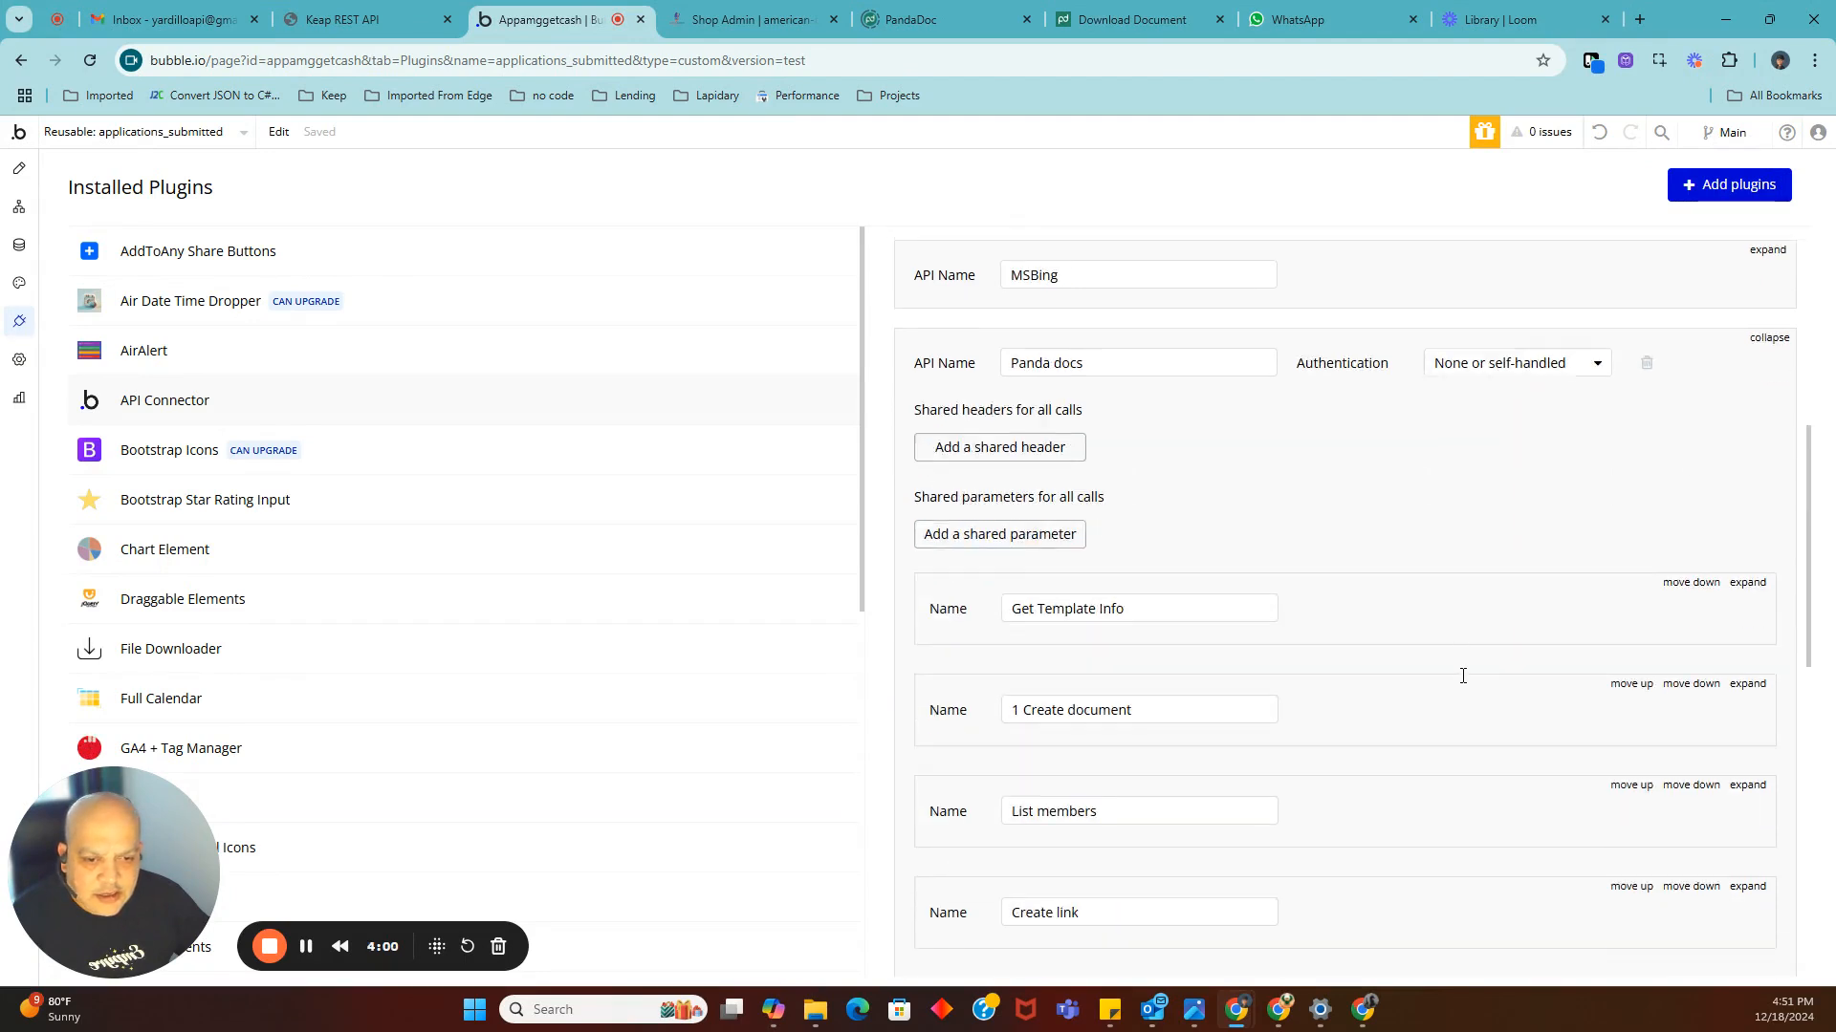
scroll(1463, 676, down, 6)
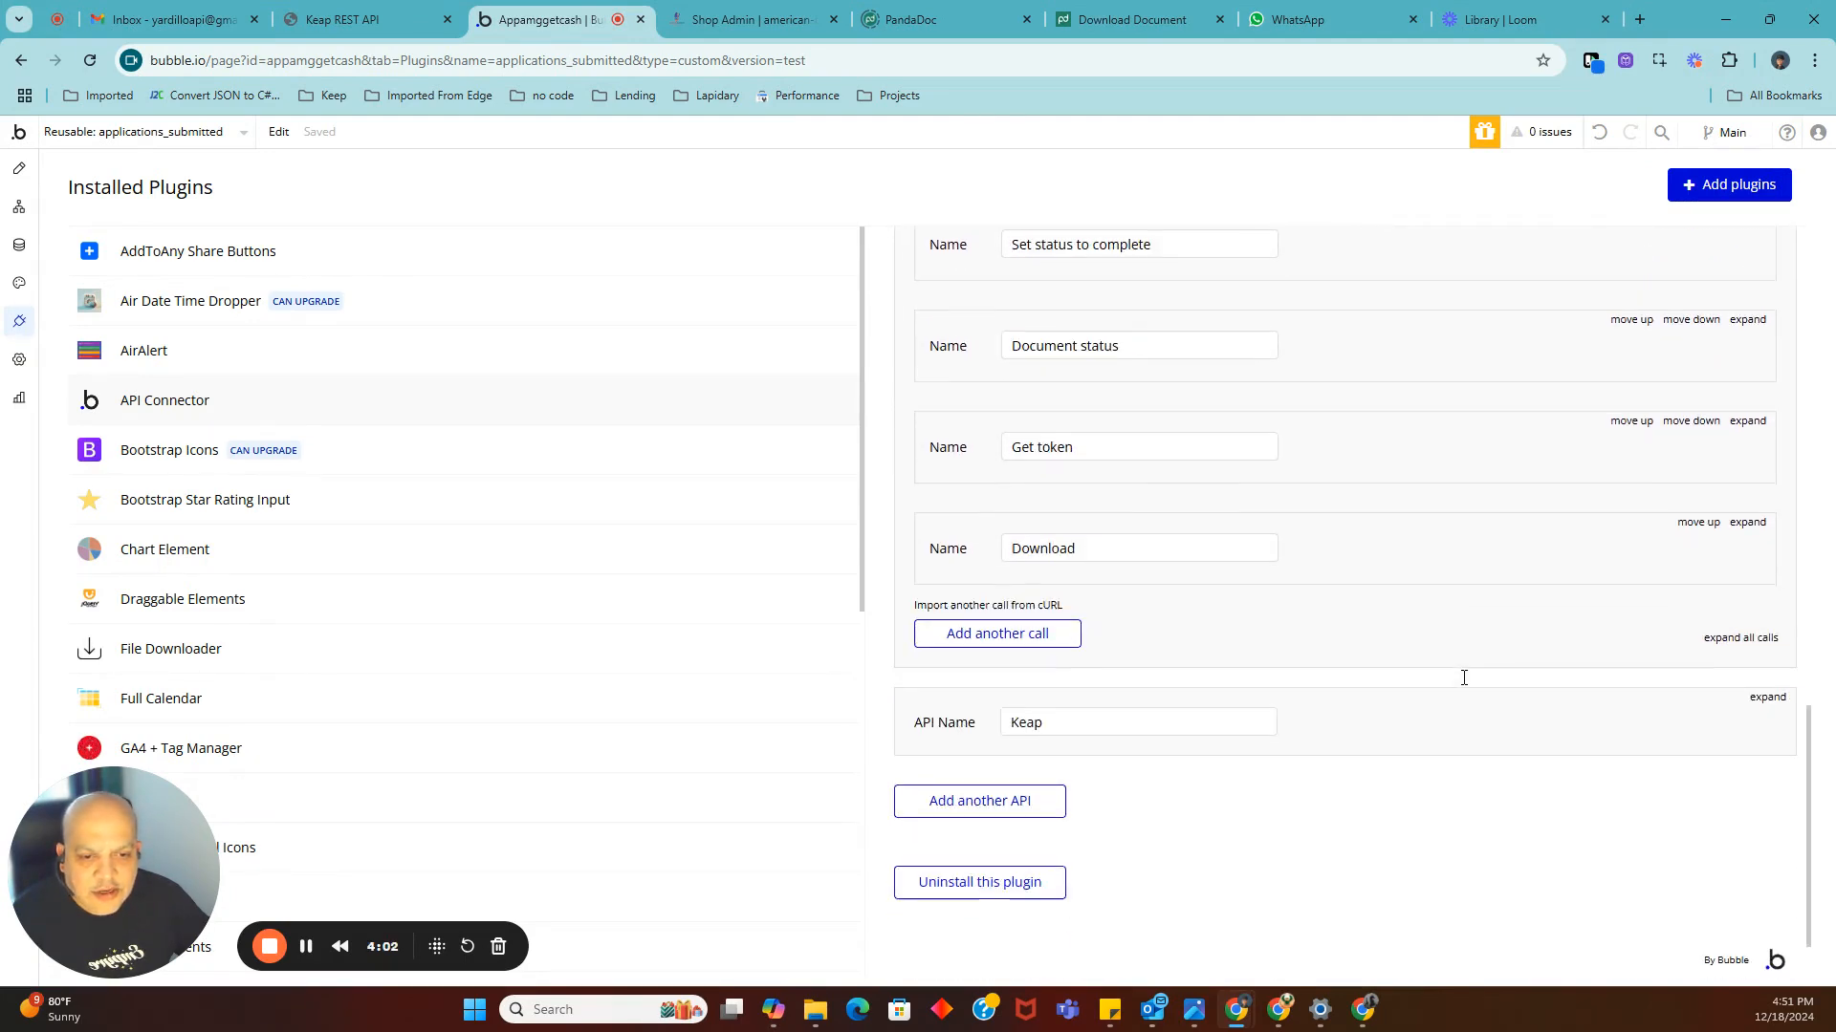
click(1751, 523)
Examine the Download call's data type, GET URL, id parameter and the accept, content-type and Authorization headers.
scroll(1655, 638, down, 1)
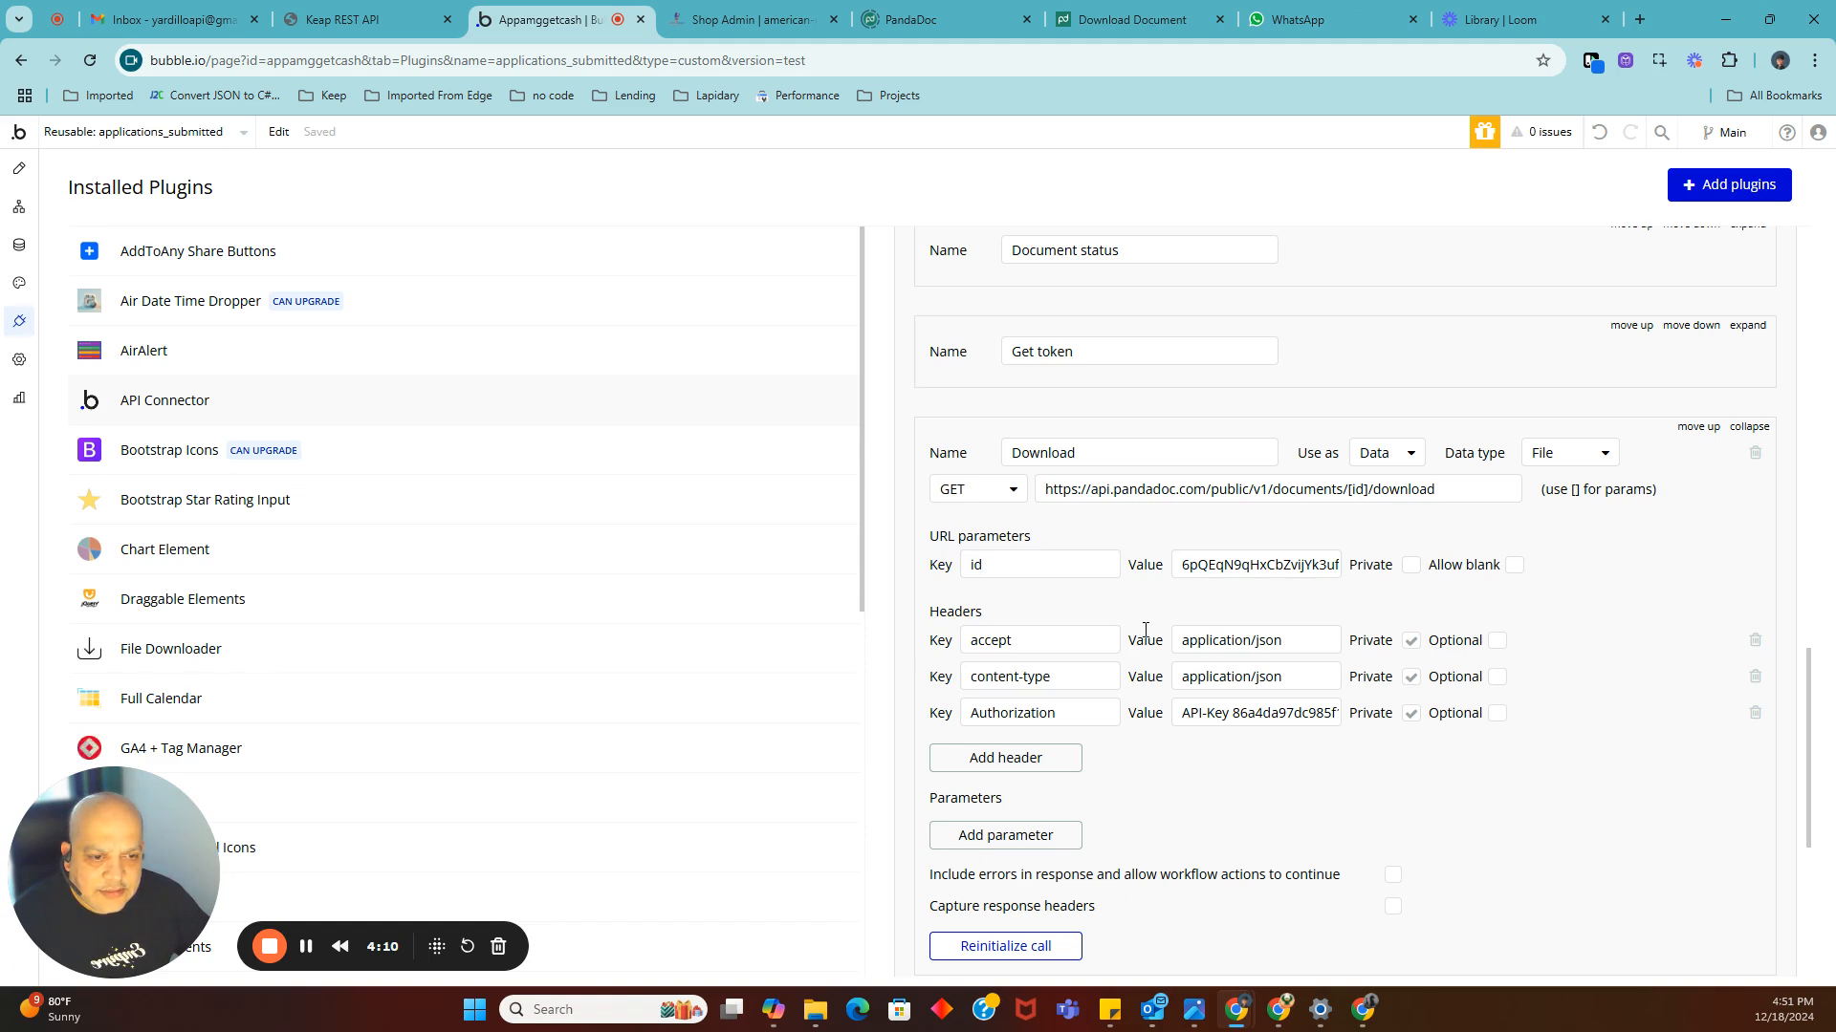
scroll(1150, 626, down, 1)
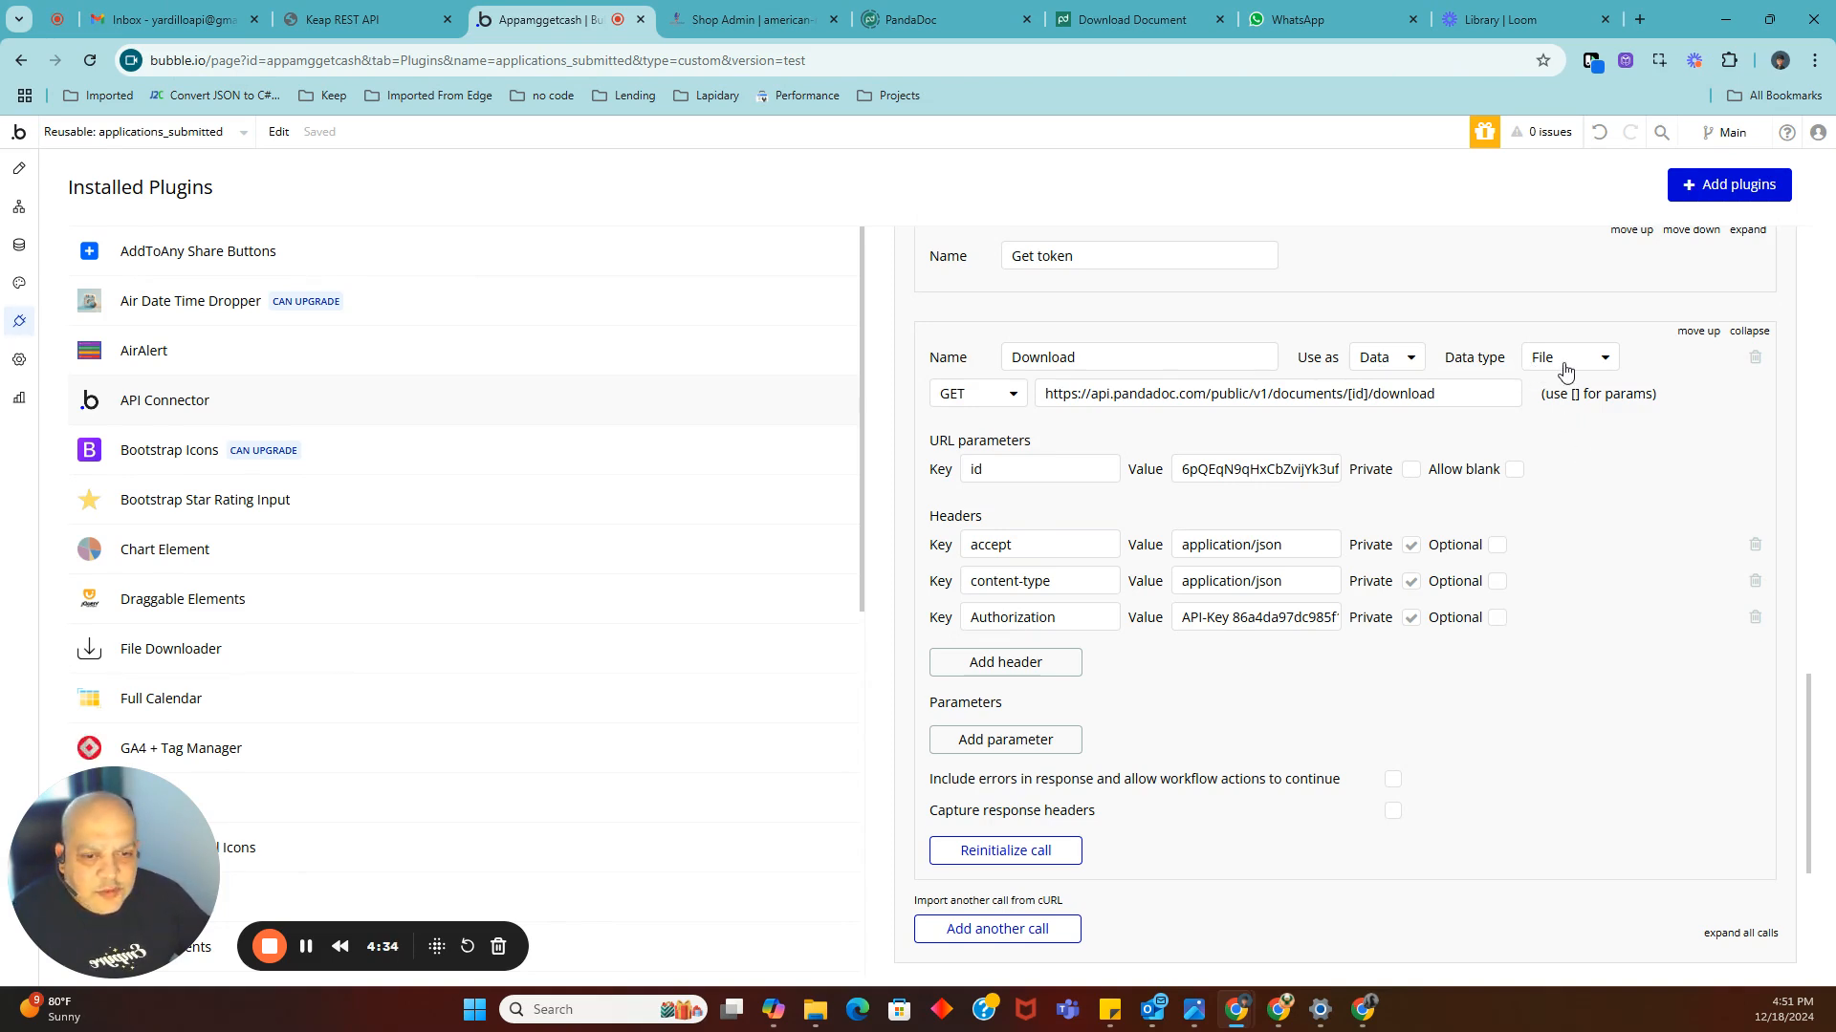
scroll(1582, 420, down, 1)
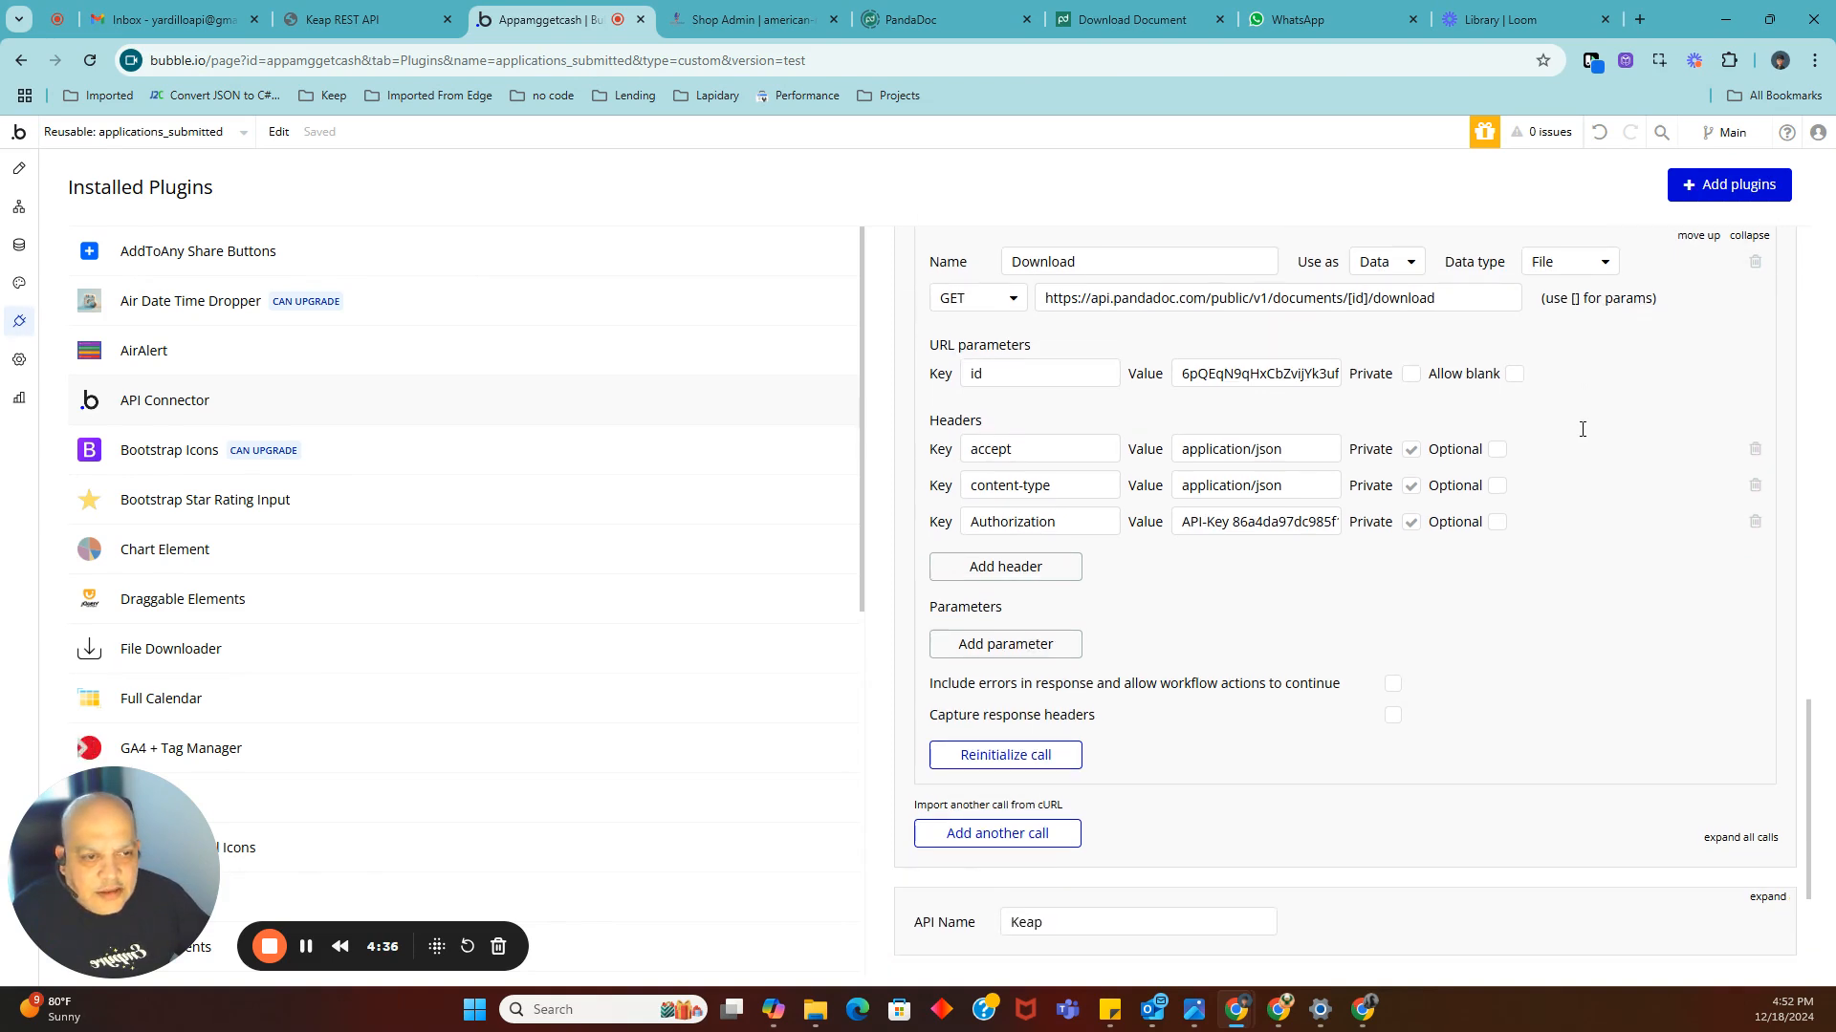
click(1077, 449)
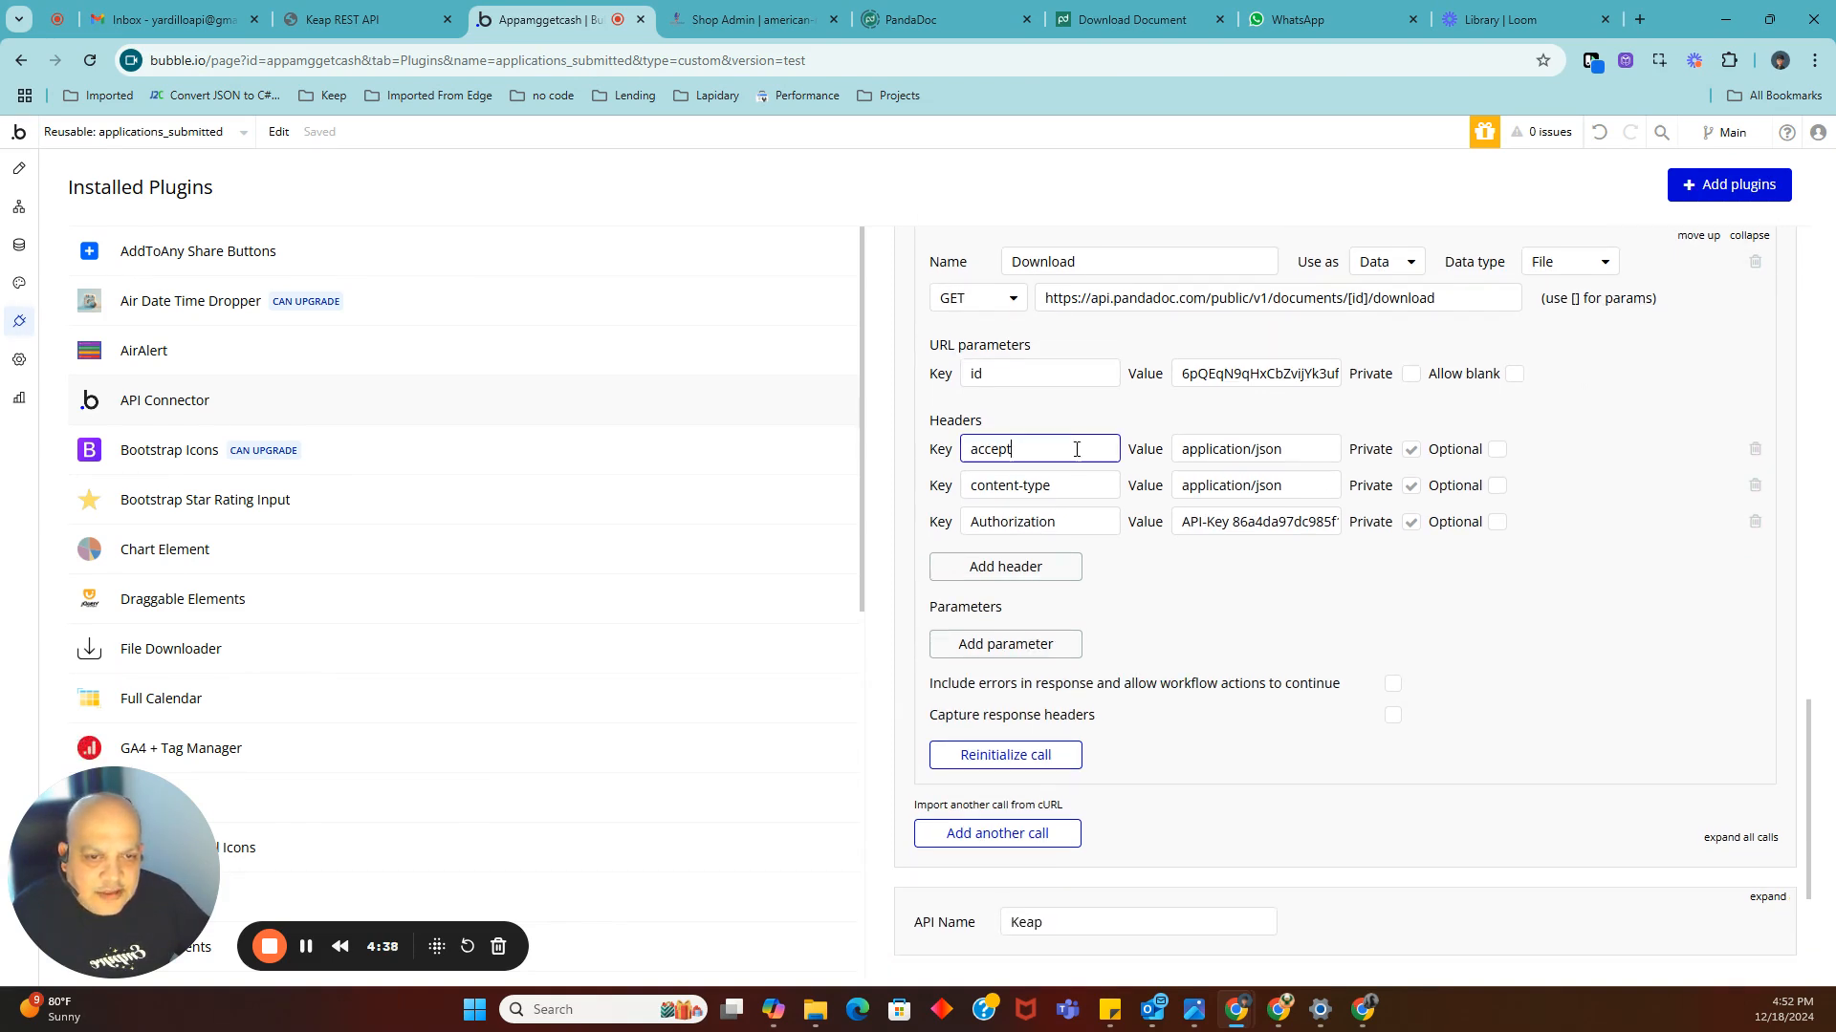
click(1290, 448)
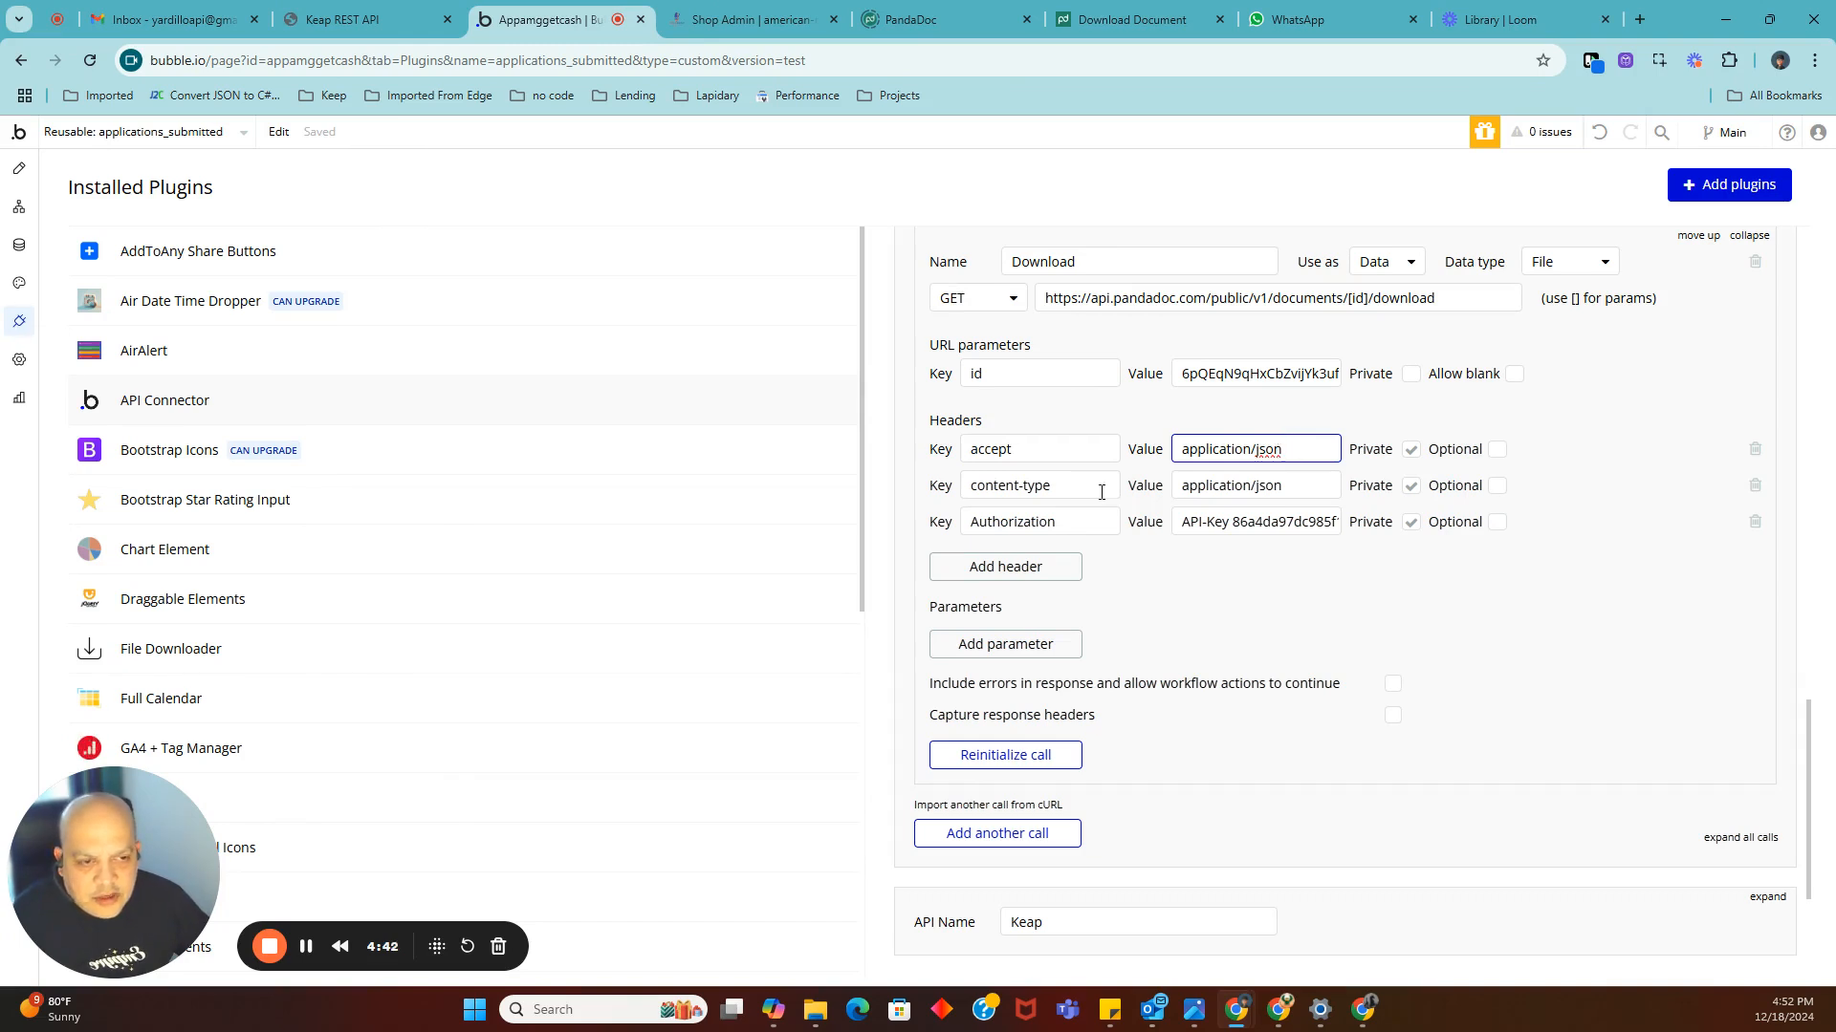
click(1071, 492)
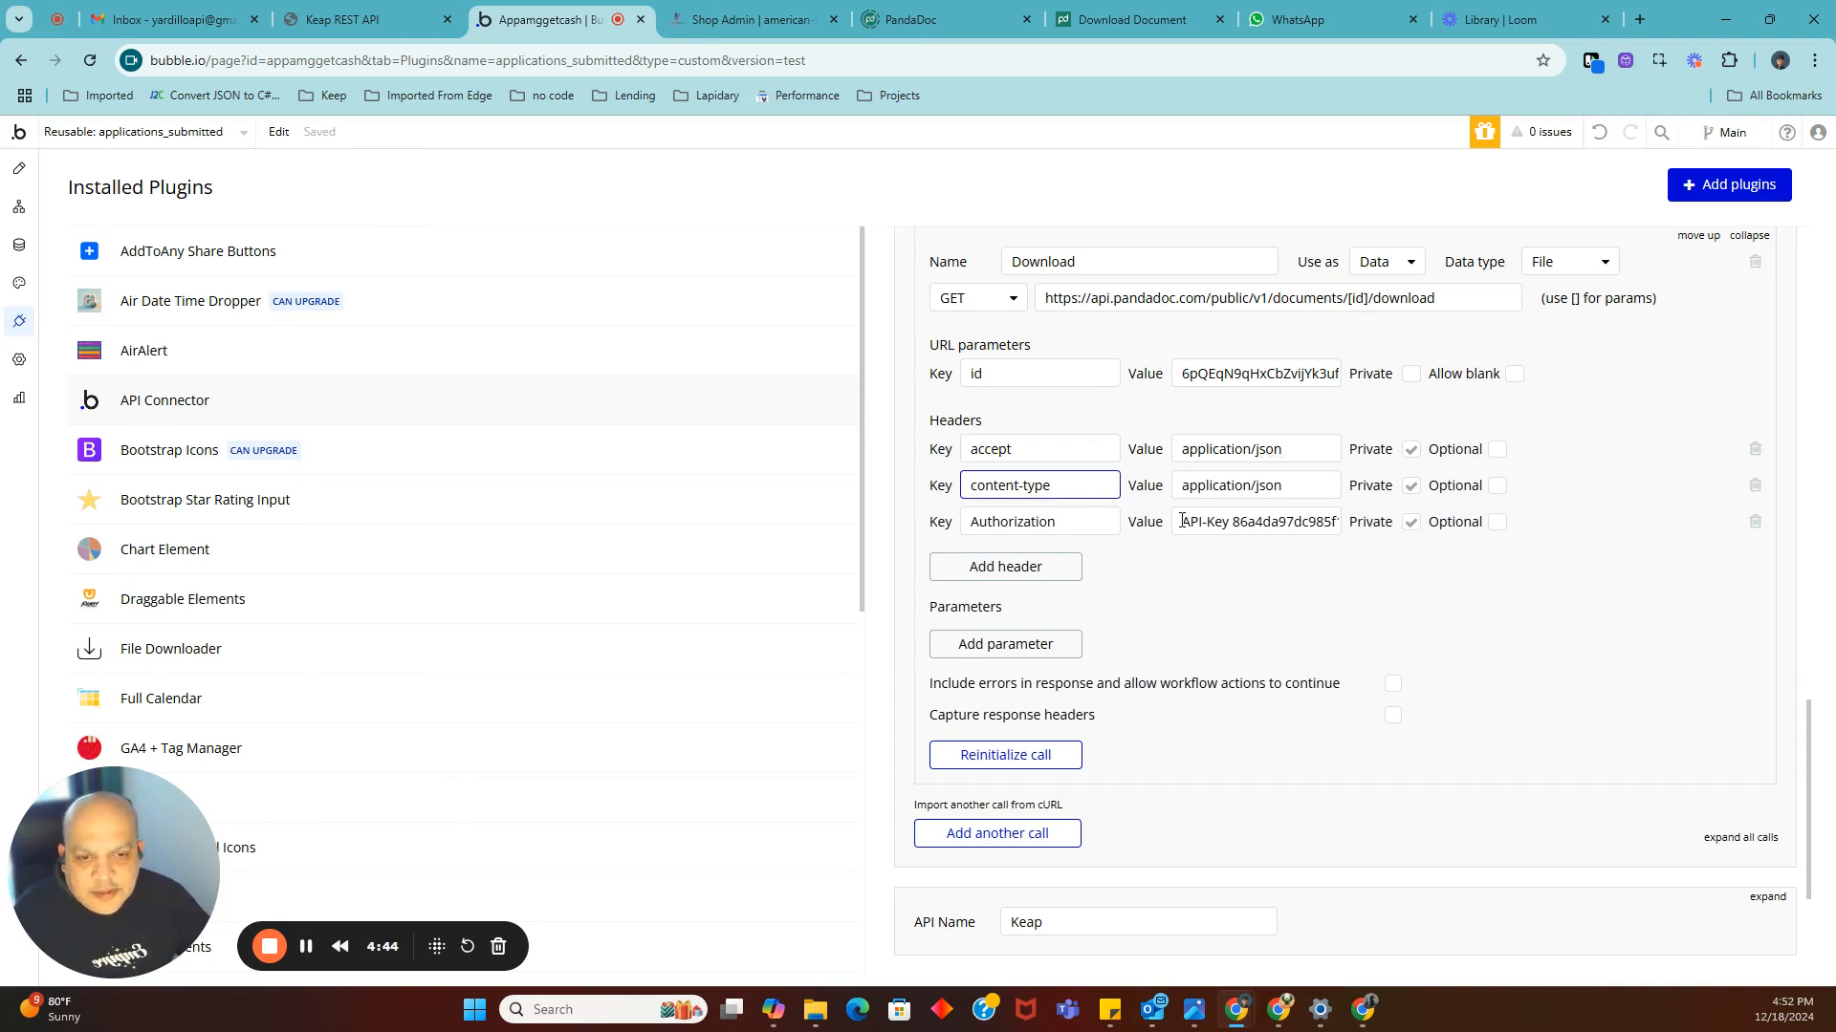
click(1072, 523)
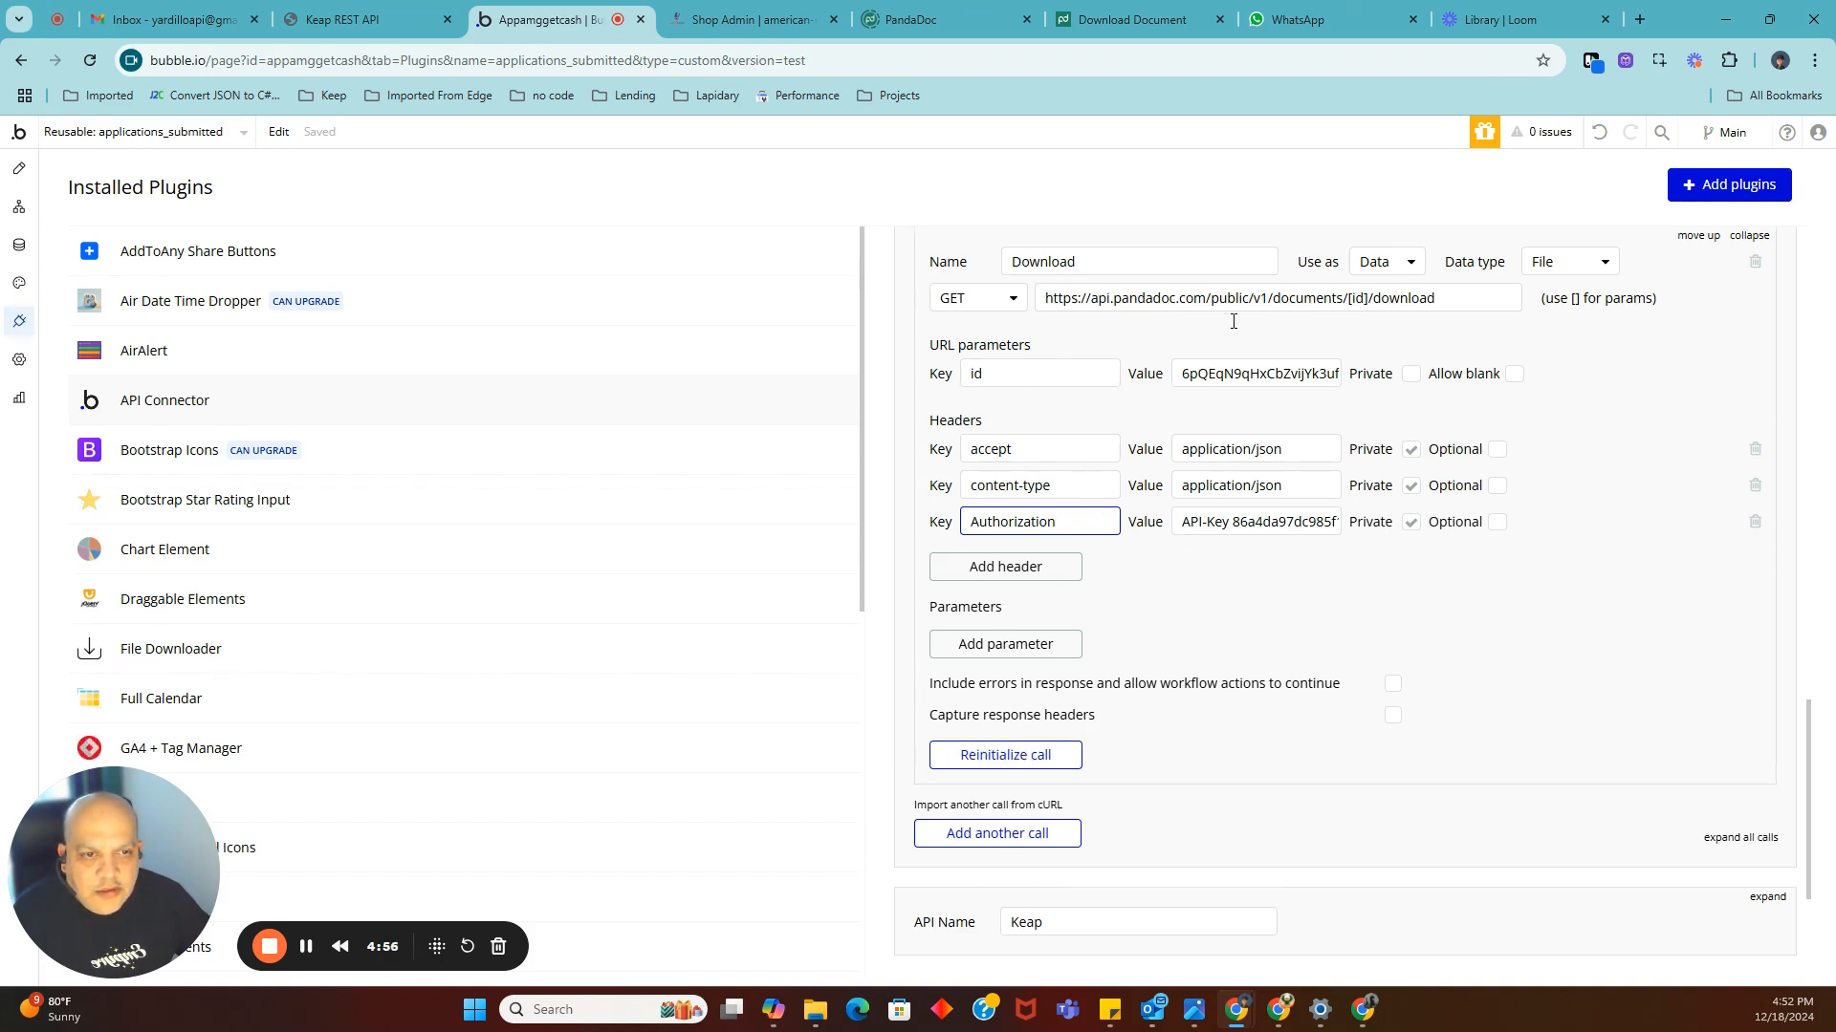
Reinitialize the Download call and preview the returned file, closing the preview when done.
click(1031, 755)
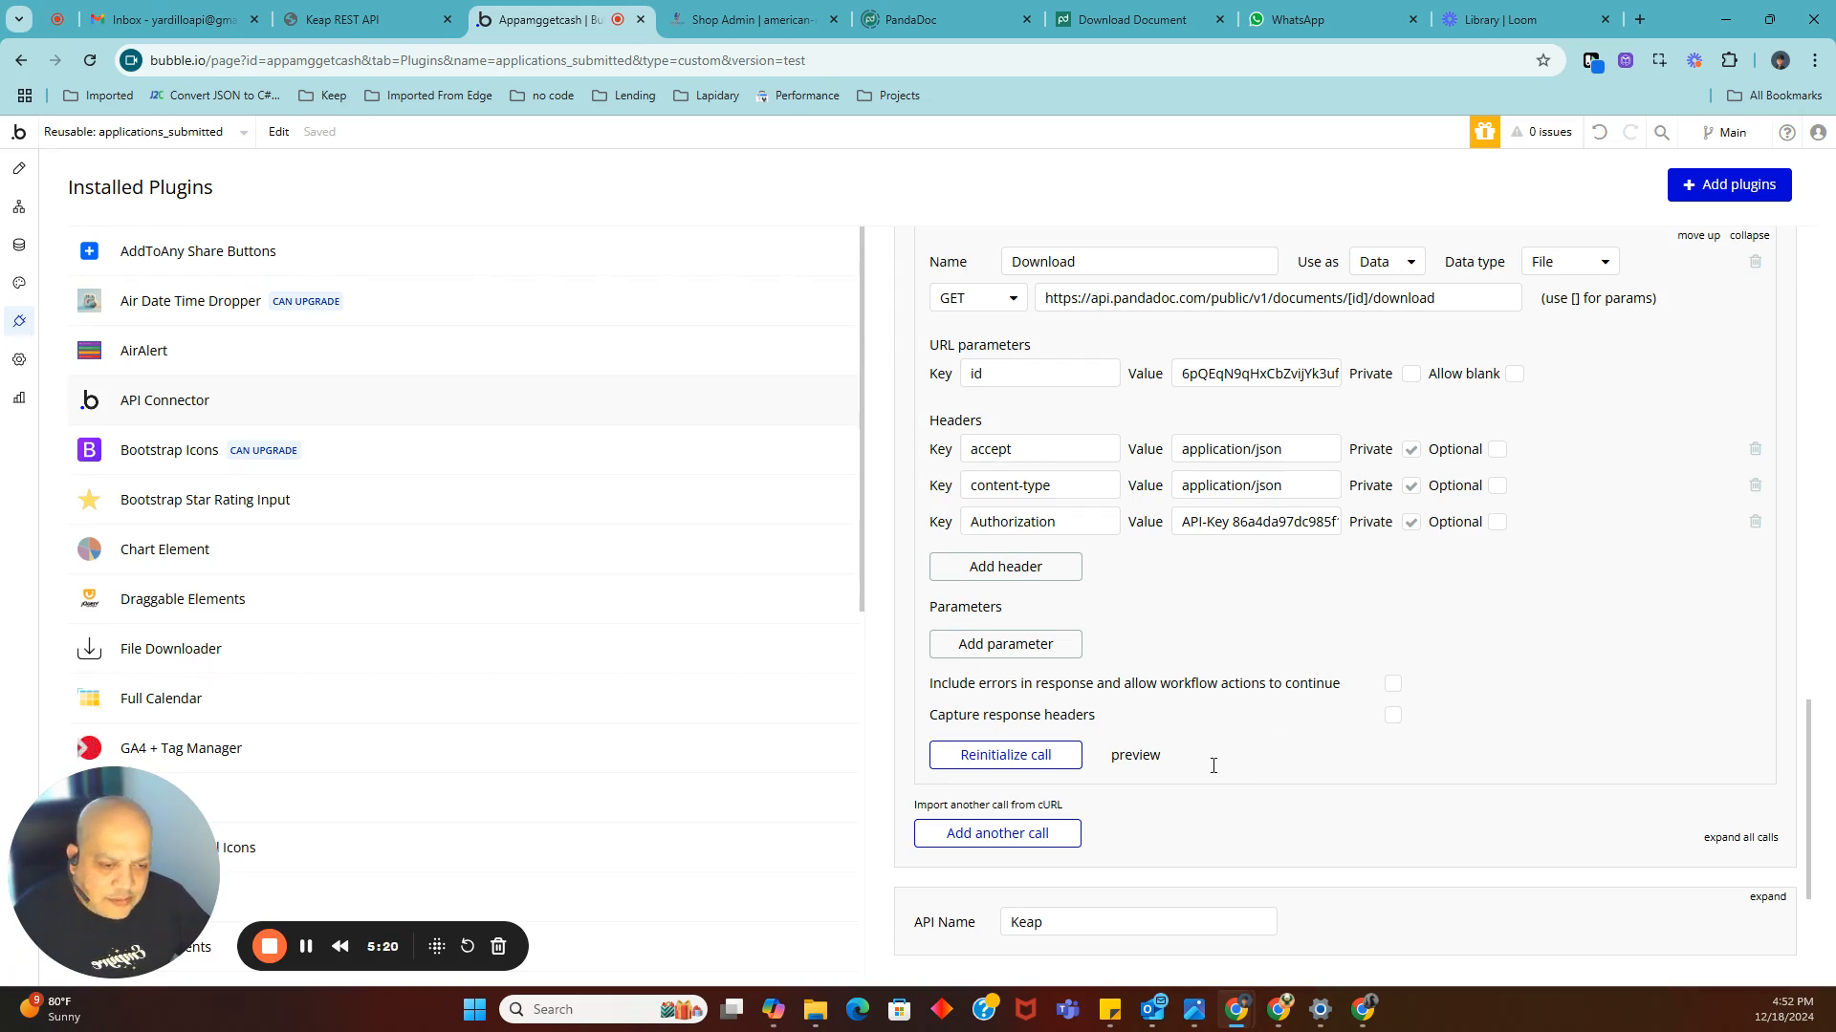
click(1138, 760)
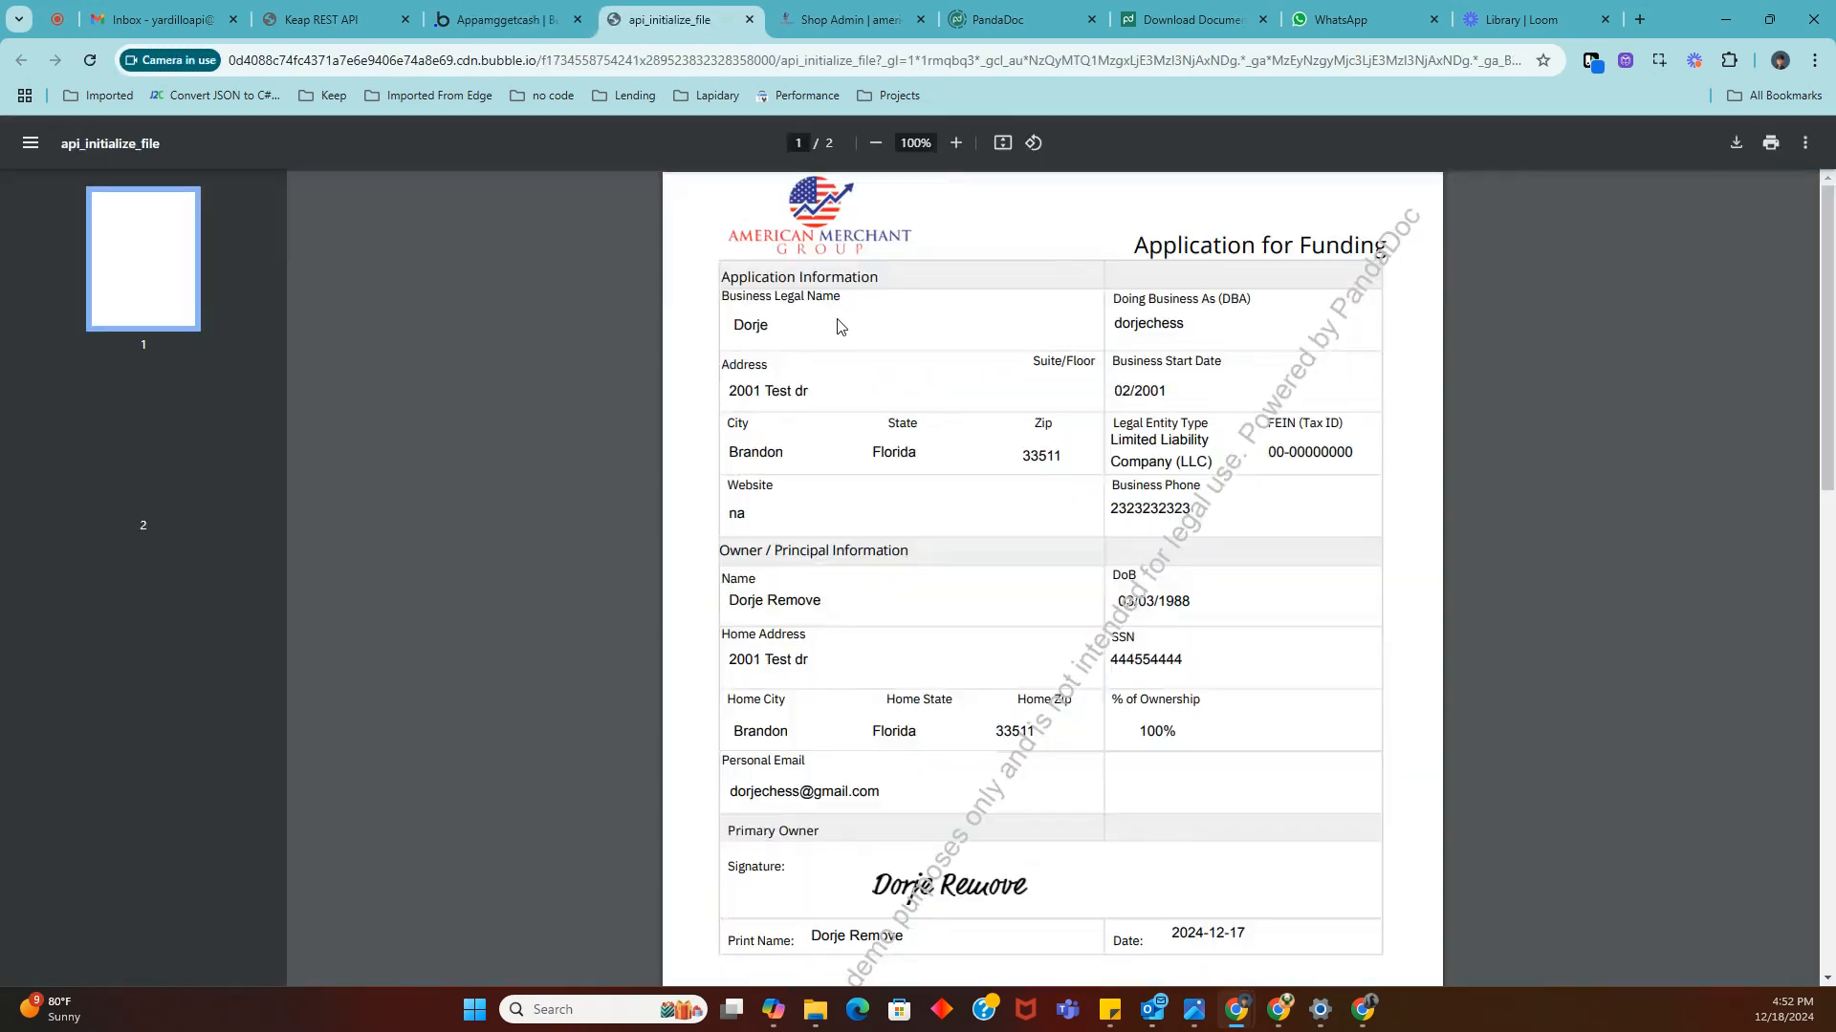
click(749, 20)
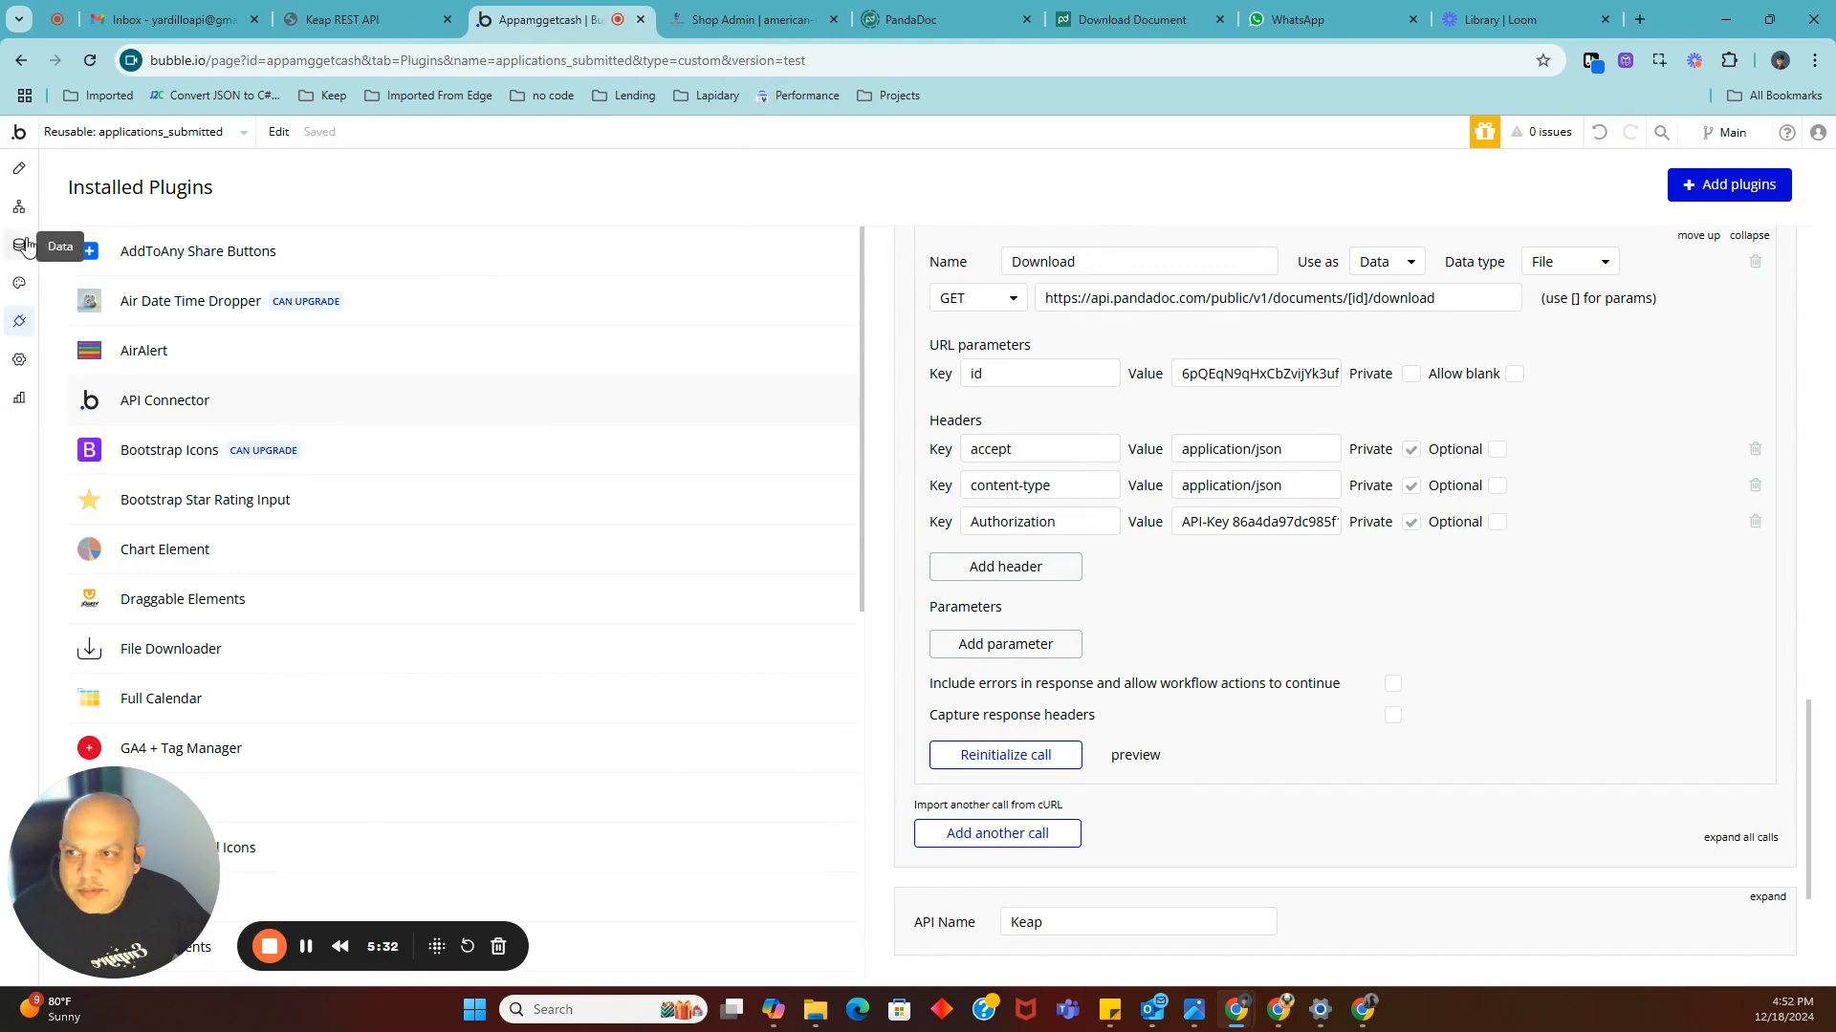
Return to the design of applications_submitted and open the application_submitted_info reusable element for editing to review its Documents section.
click(14, 209)
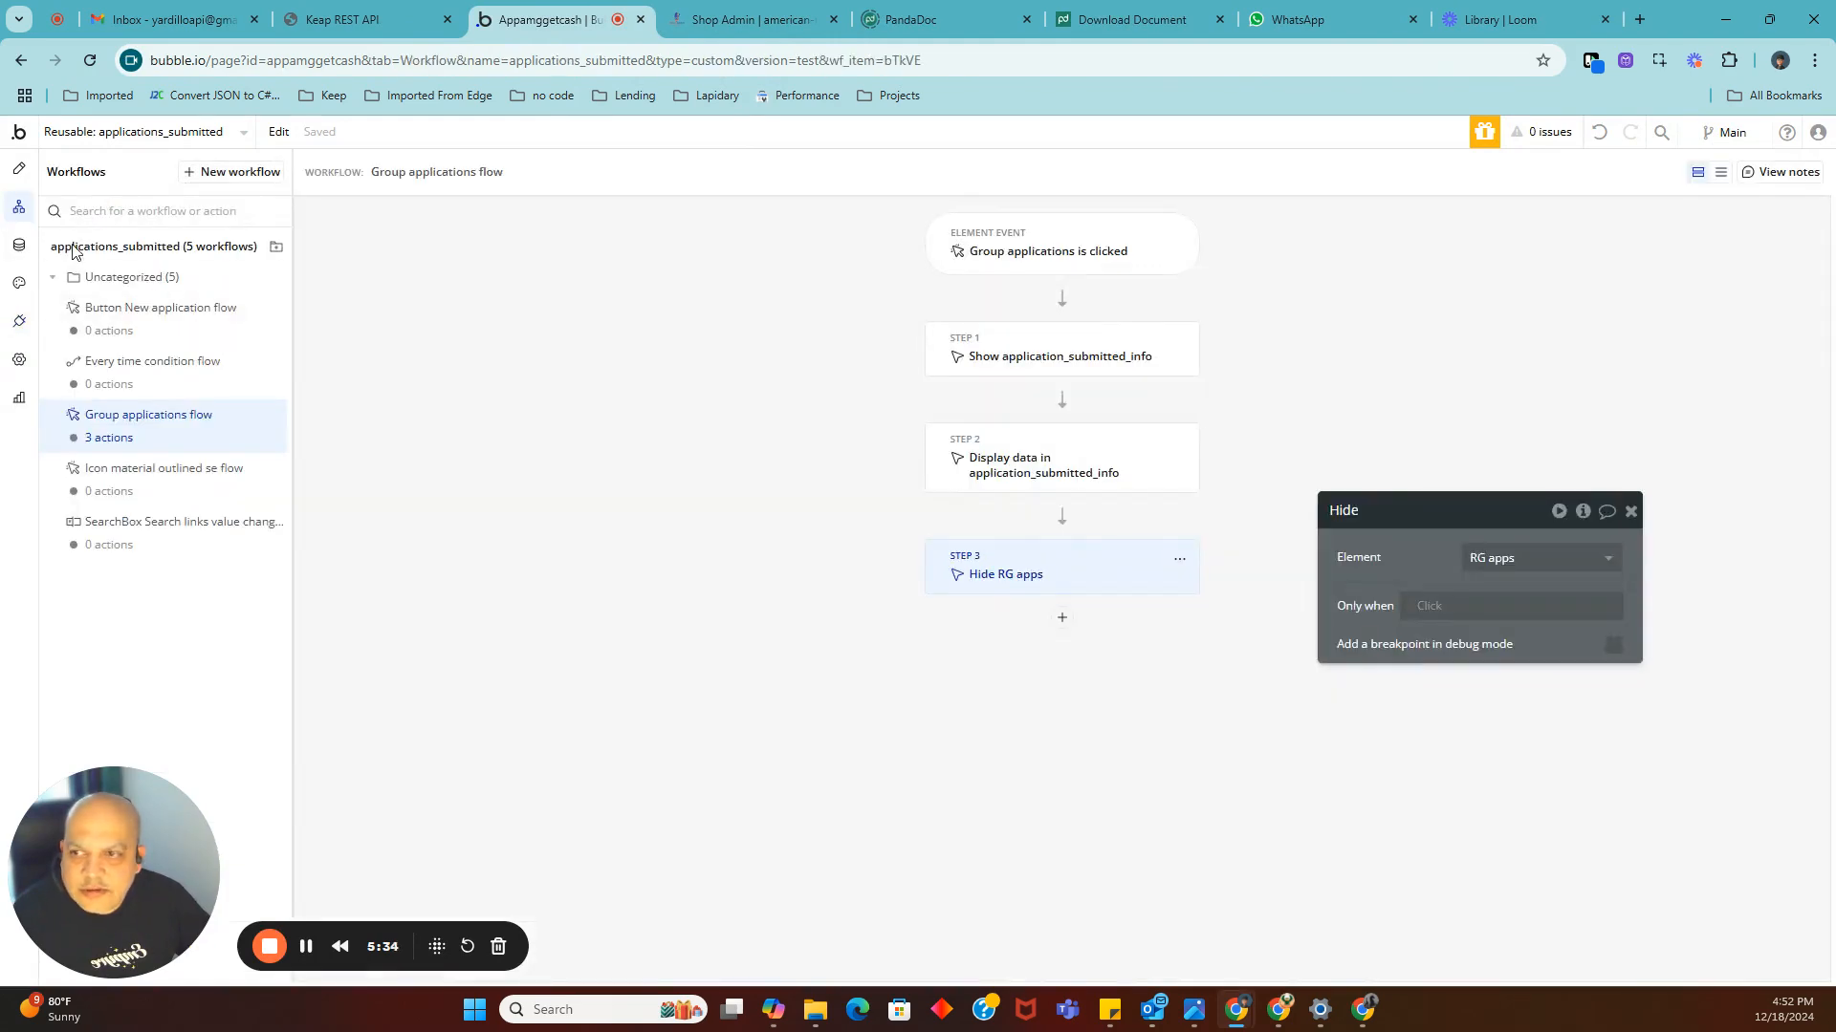
click(18, 168)
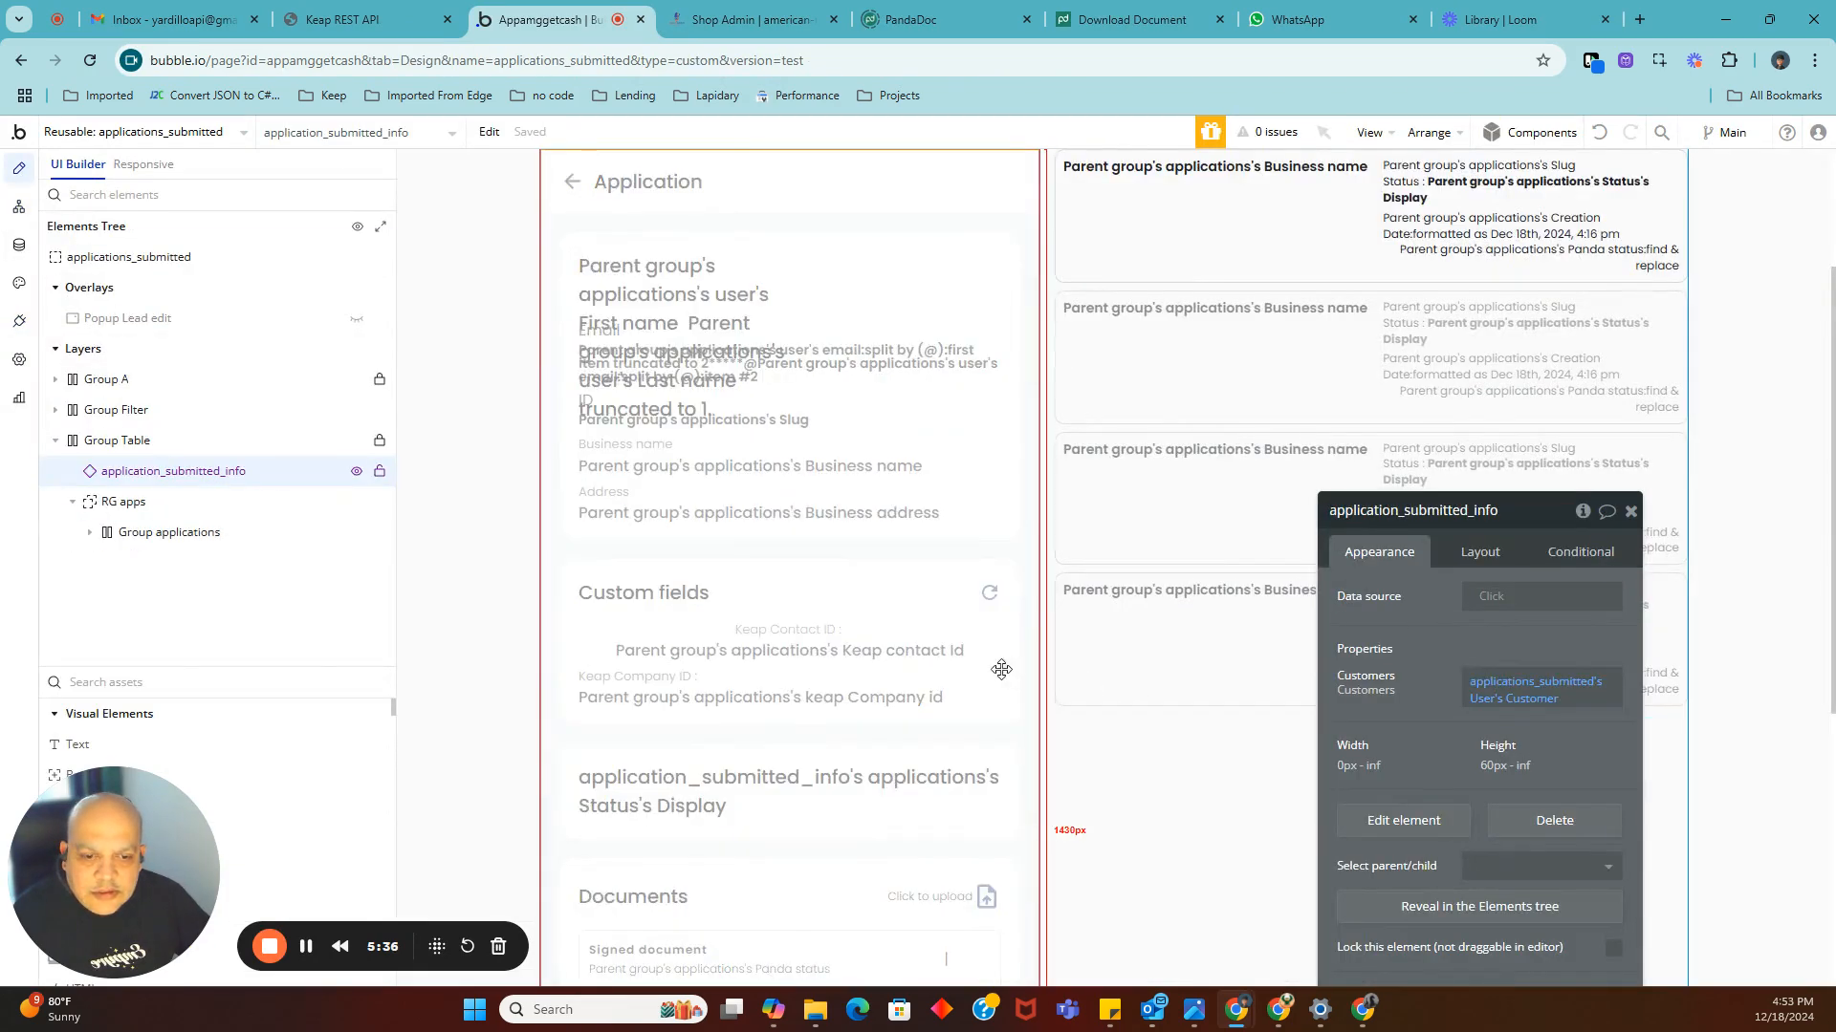
scroll(961, 670, down, 4)
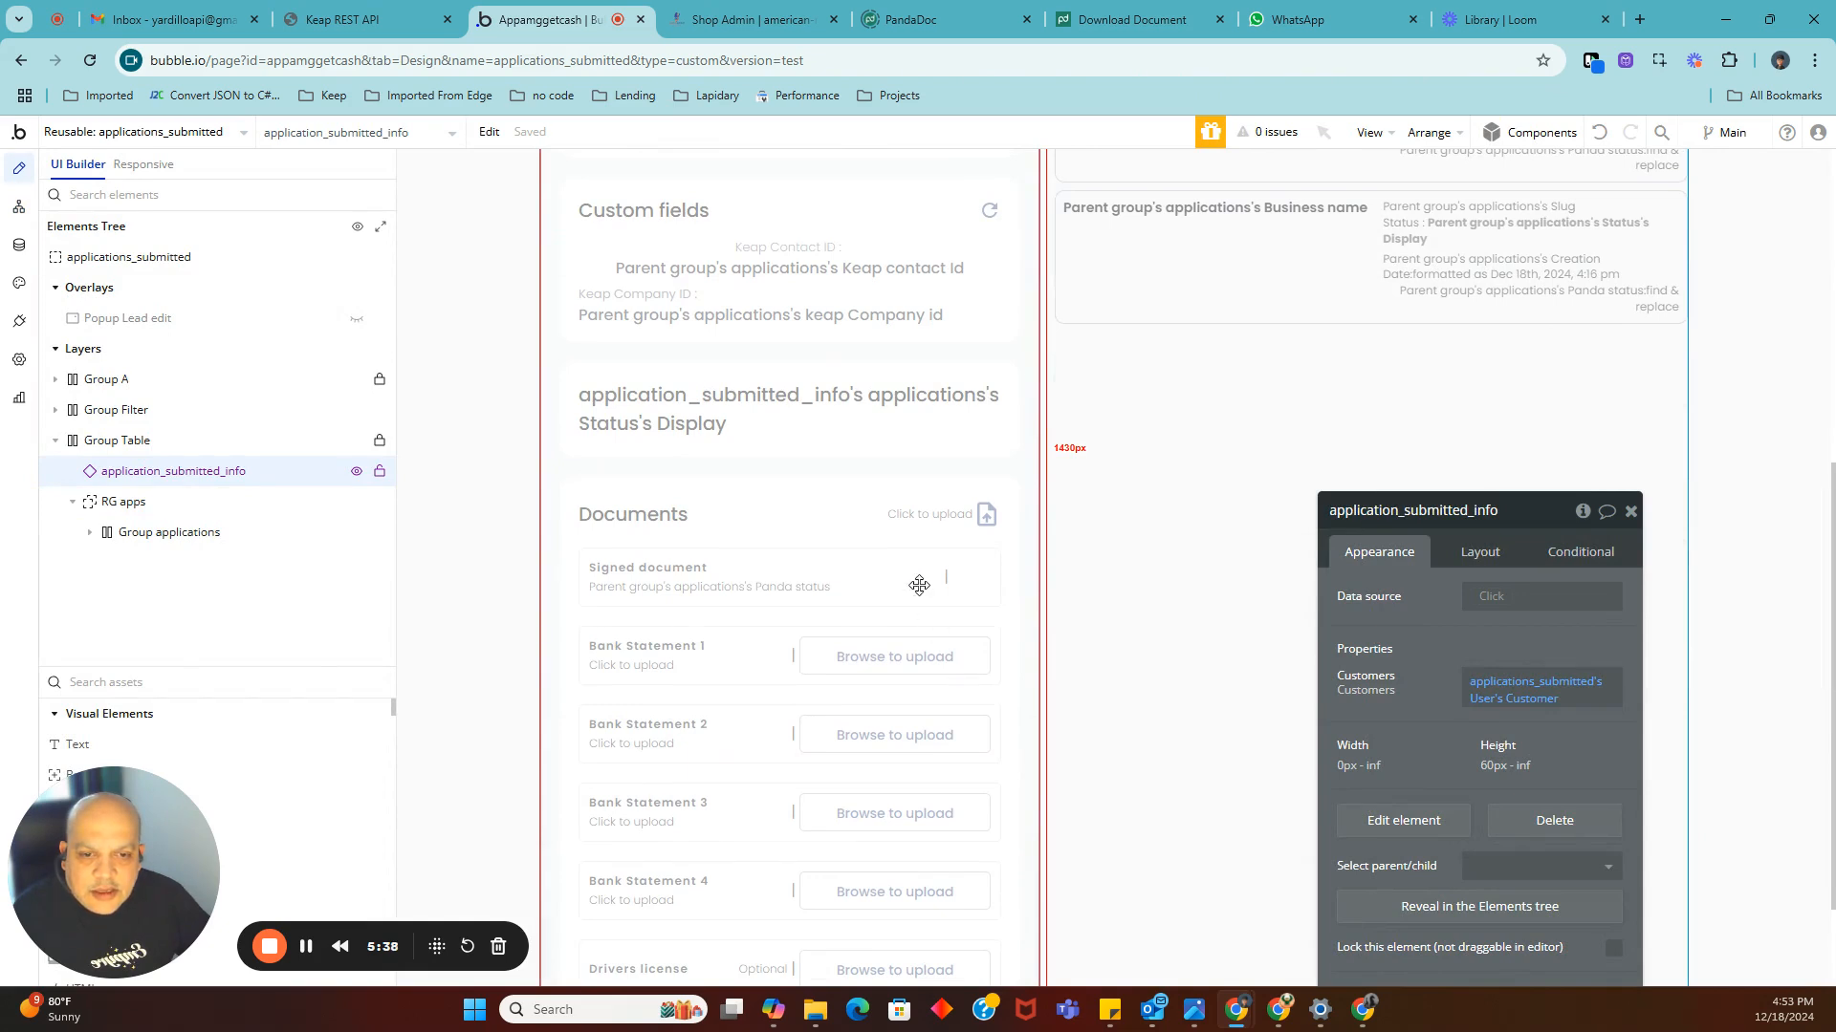
click(1404, 824)
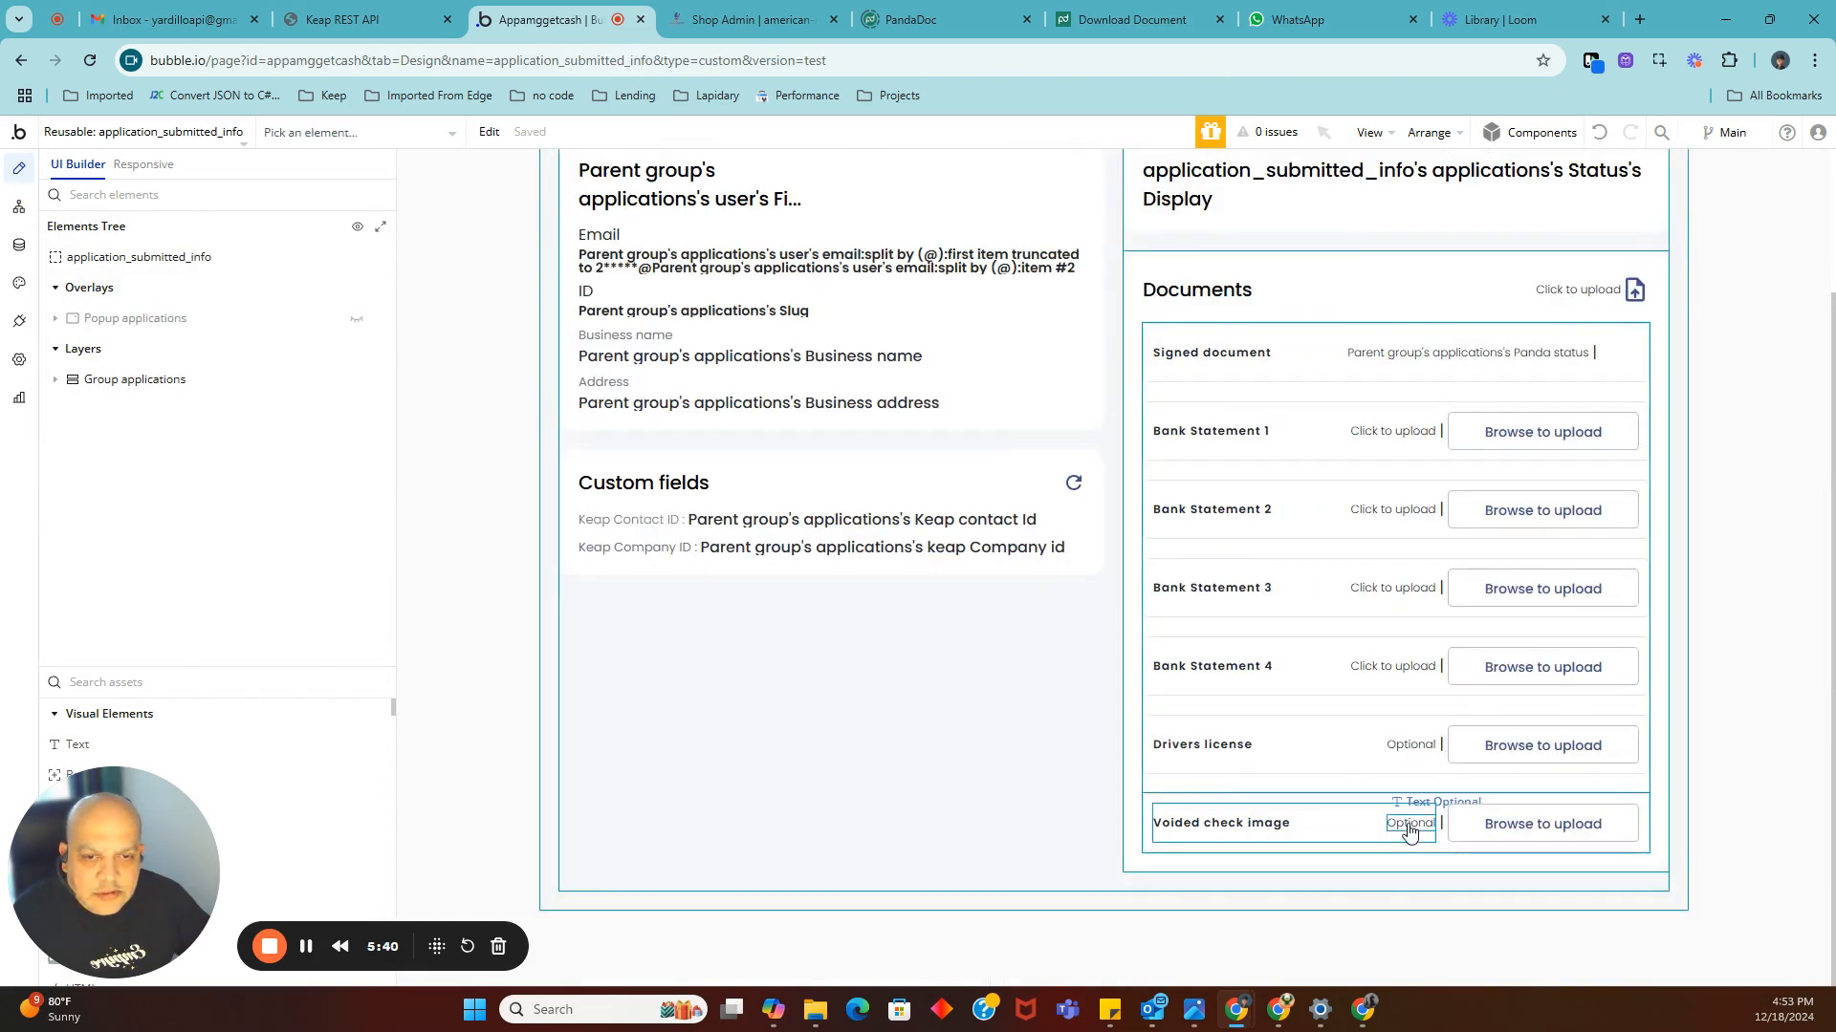
scroll(1007, 521, up, 2)
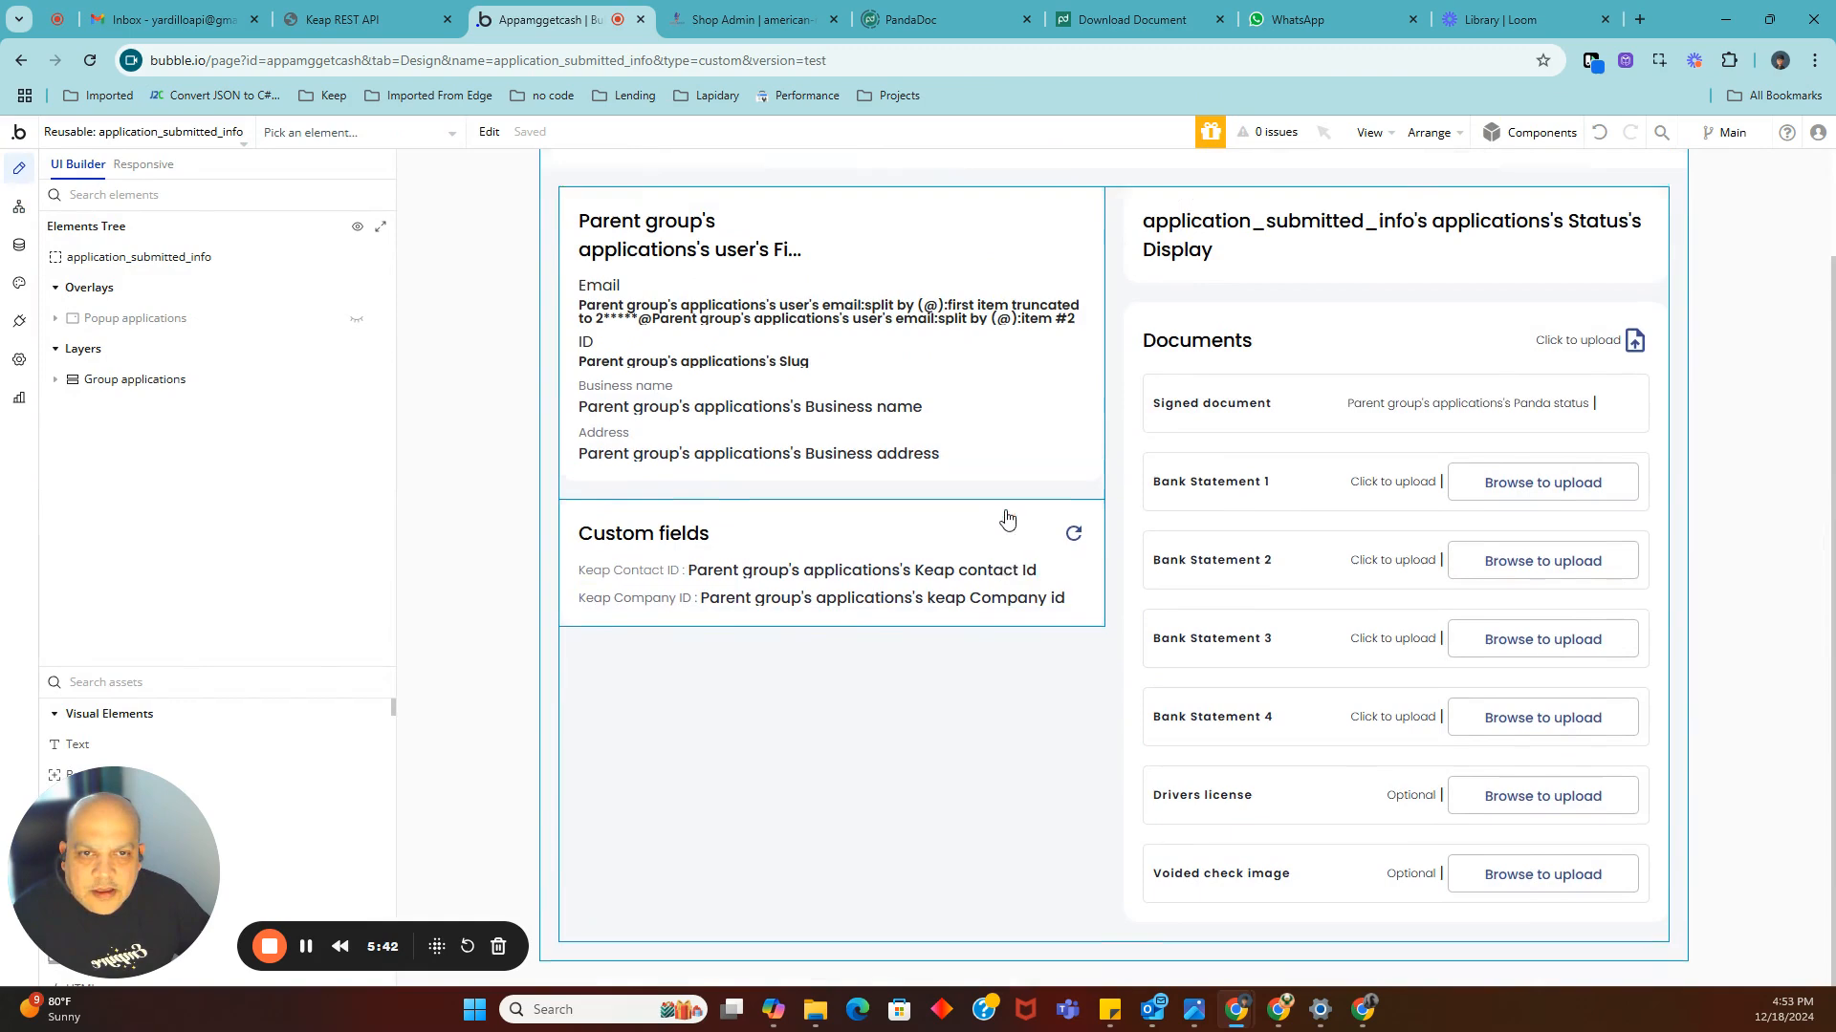
scroll(909, 782, down, 2)
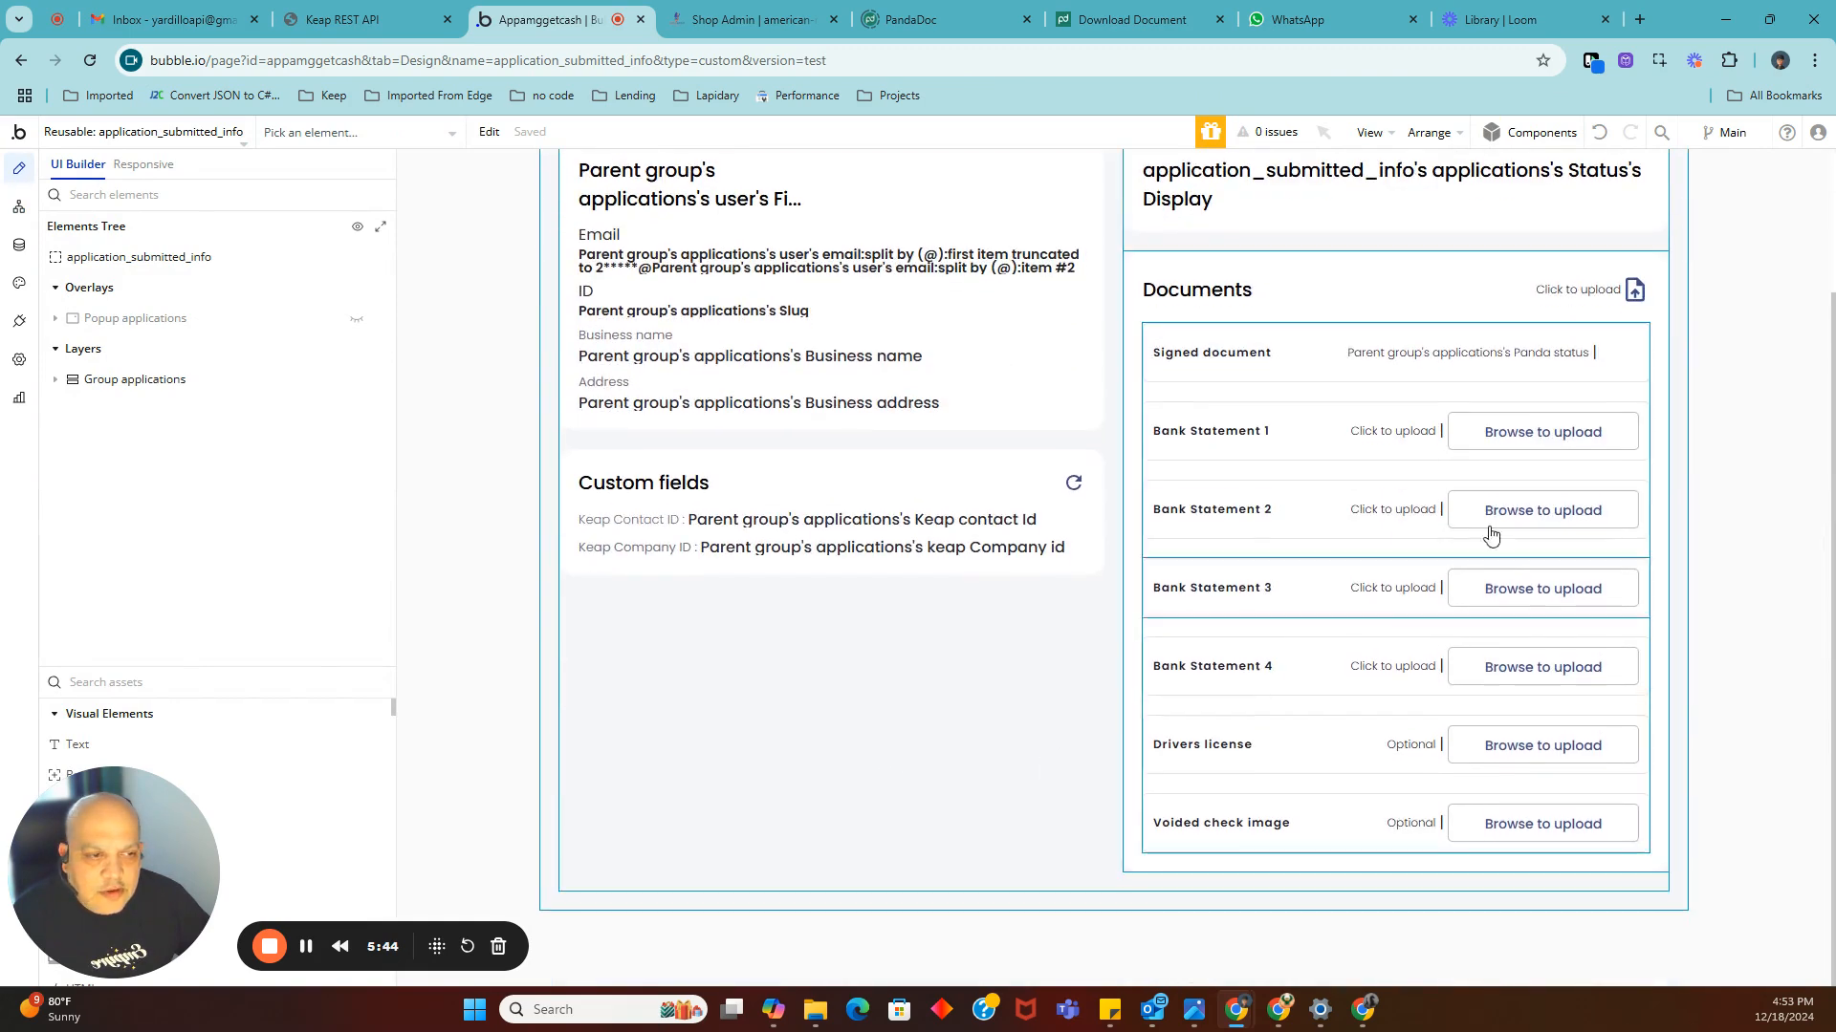
Select the hidden eye icon inside the Signed document row's Application_docs group and open its workflow.
double_click(1612, 360)
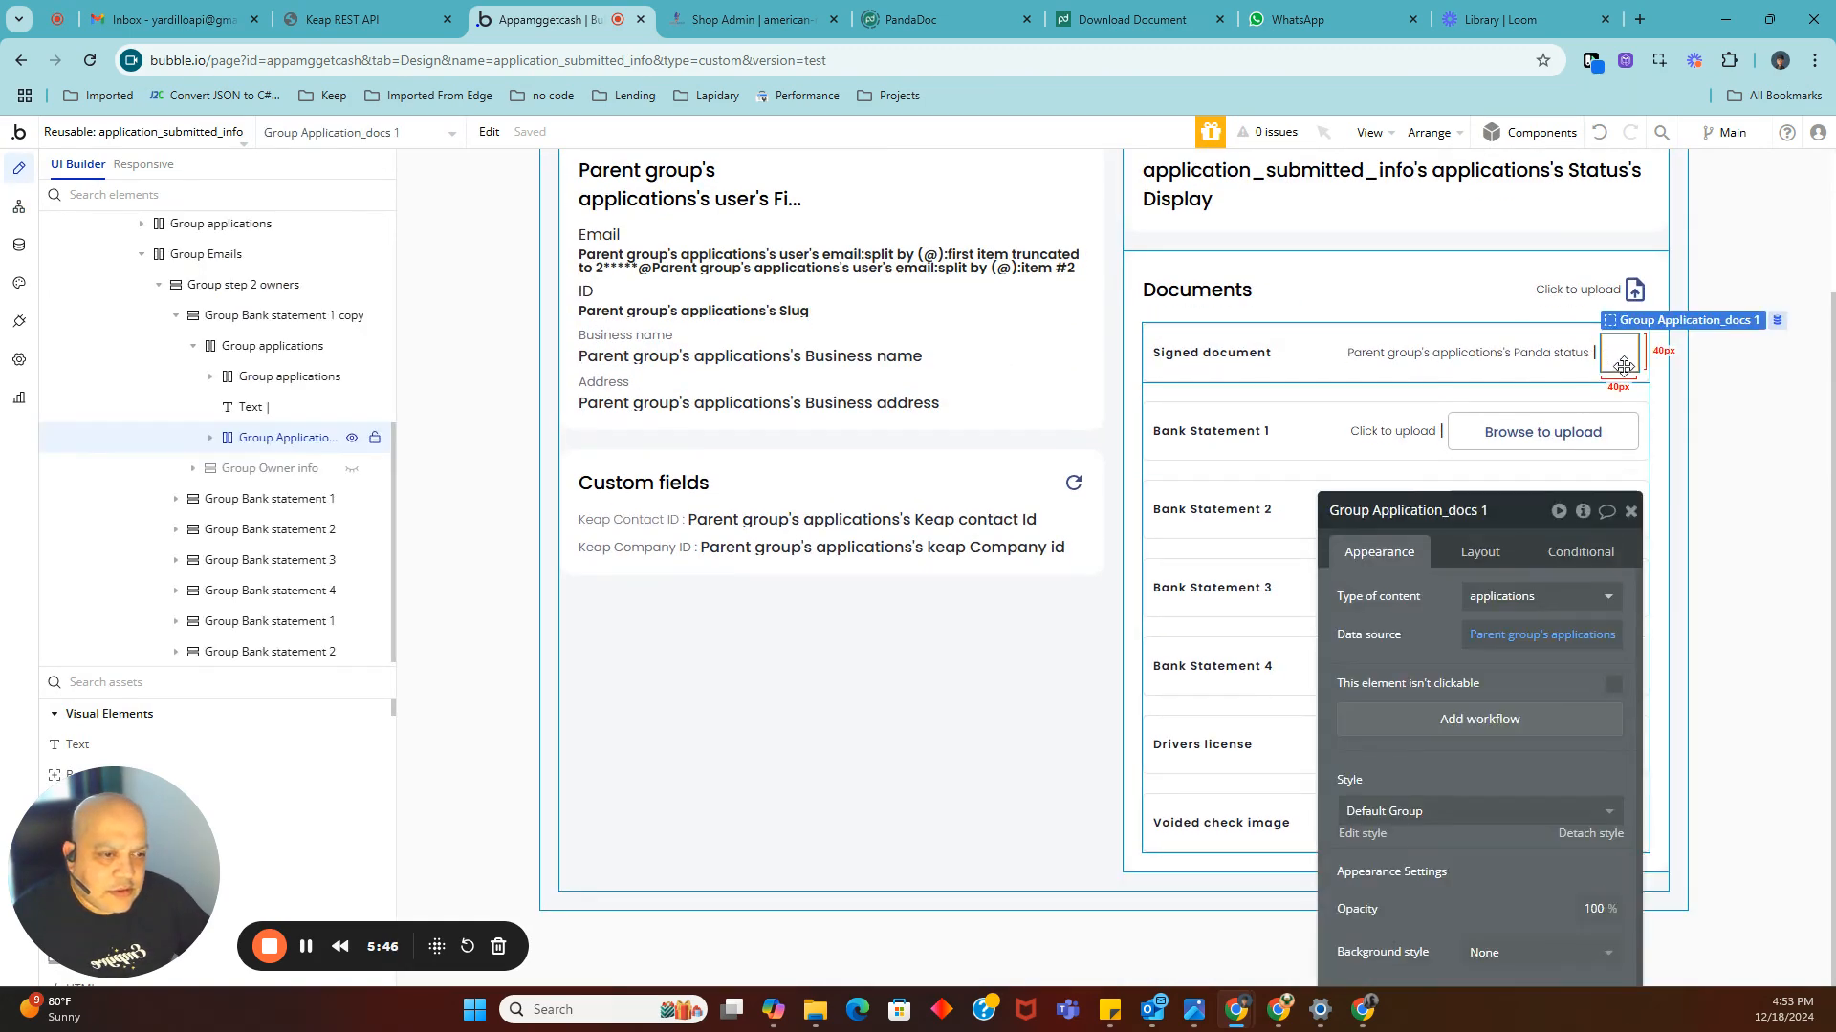
click(210, 437)
click(267, 468)
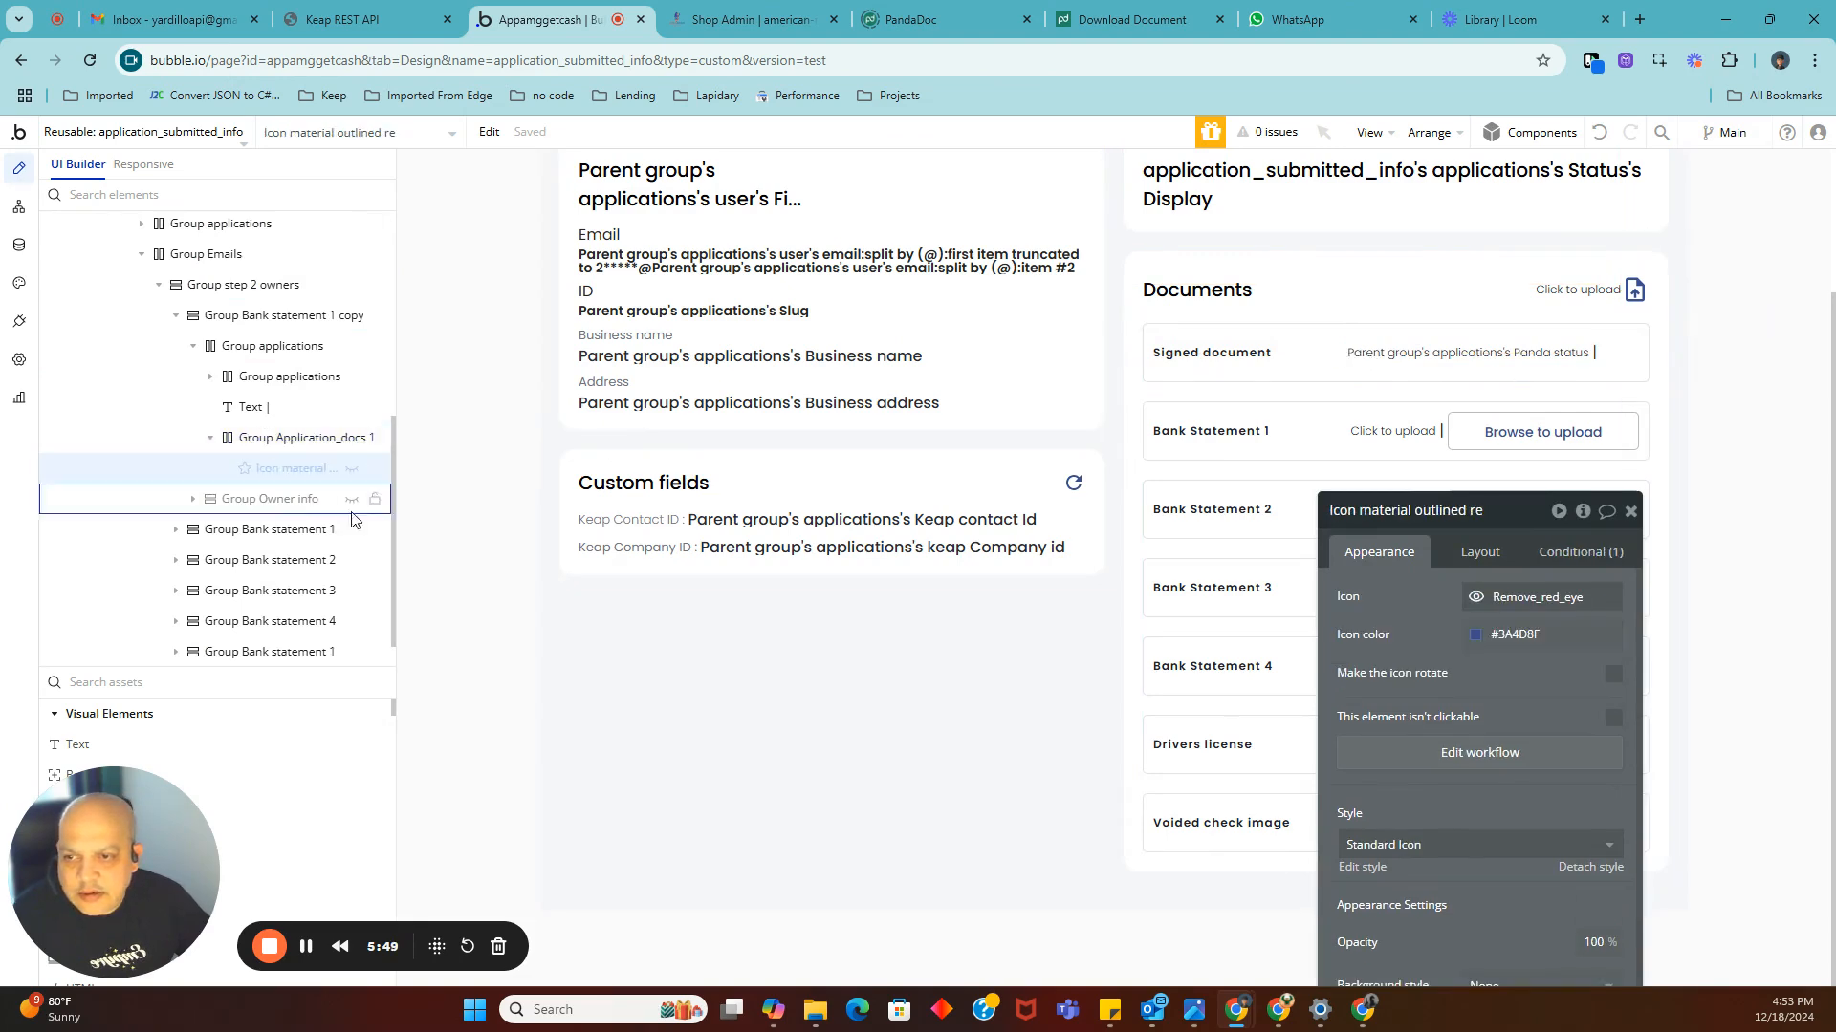
click(1455, 753)
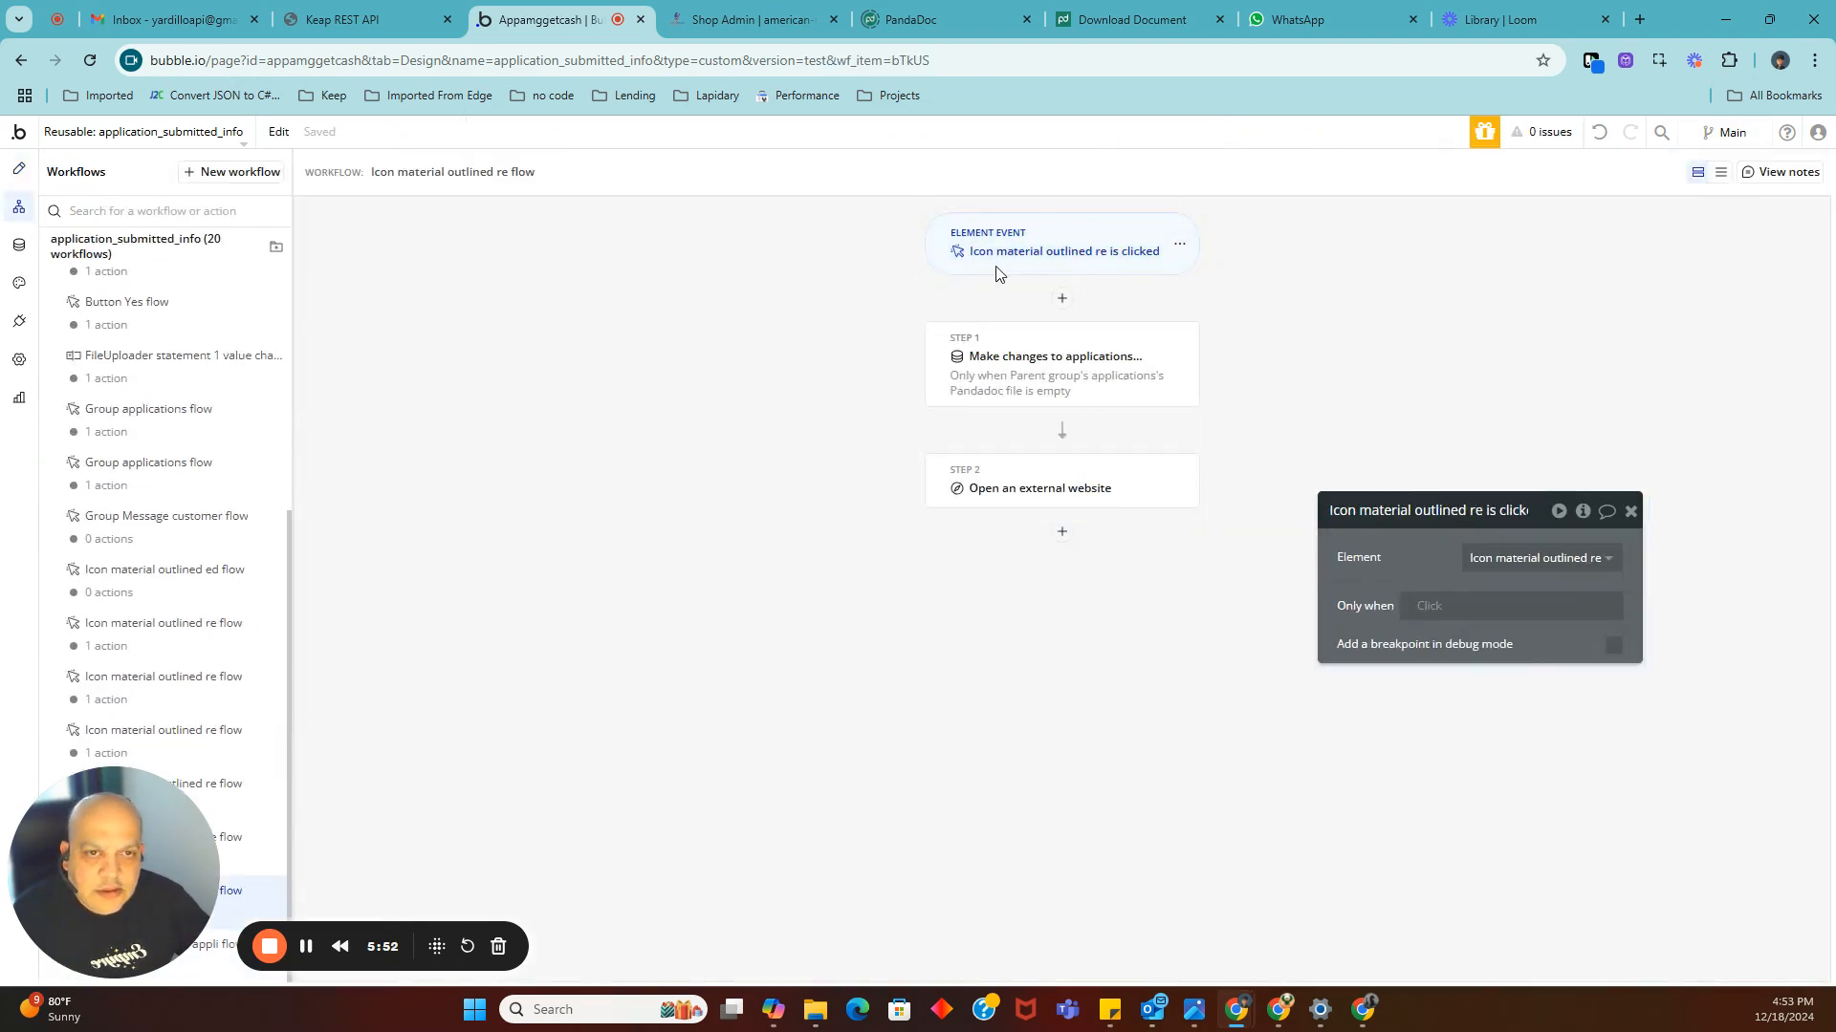
Examine the workflow's Make changes to applications action, including the thing to change, the Pandadoc file field and the run condition.
click(1040, 373)
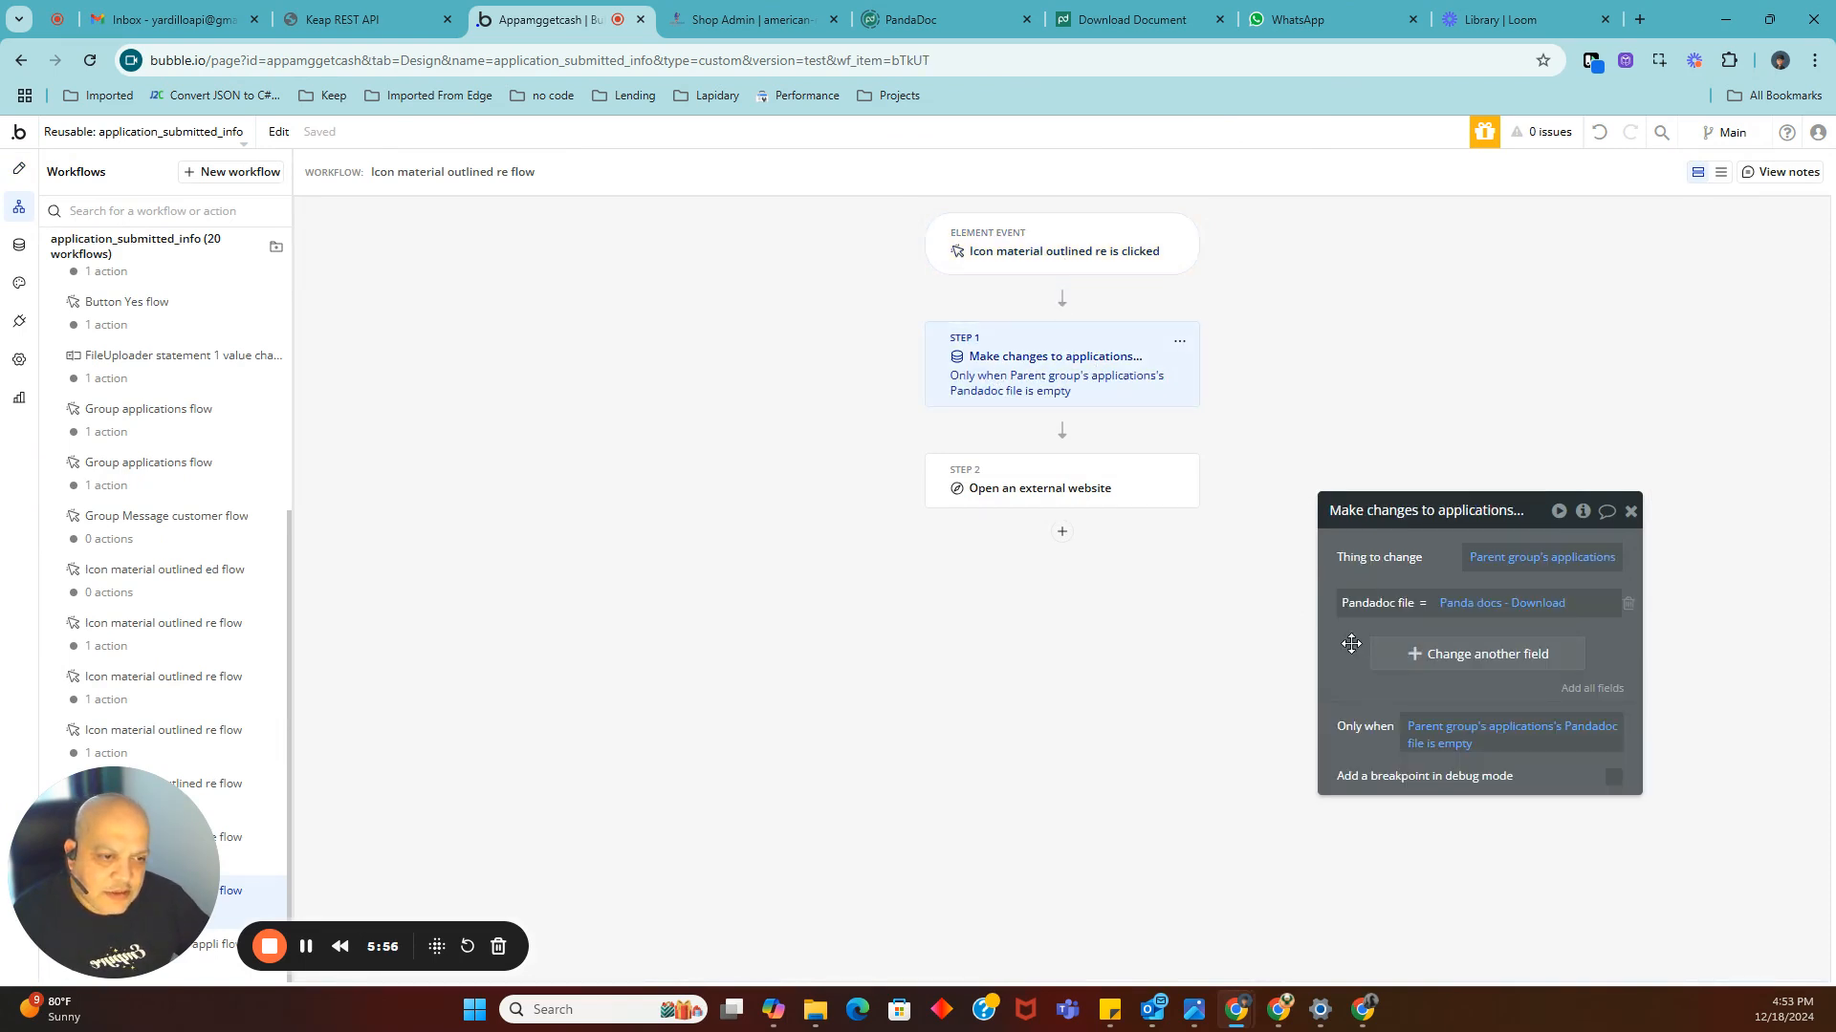
drag(1351, 641, 1324, 497)
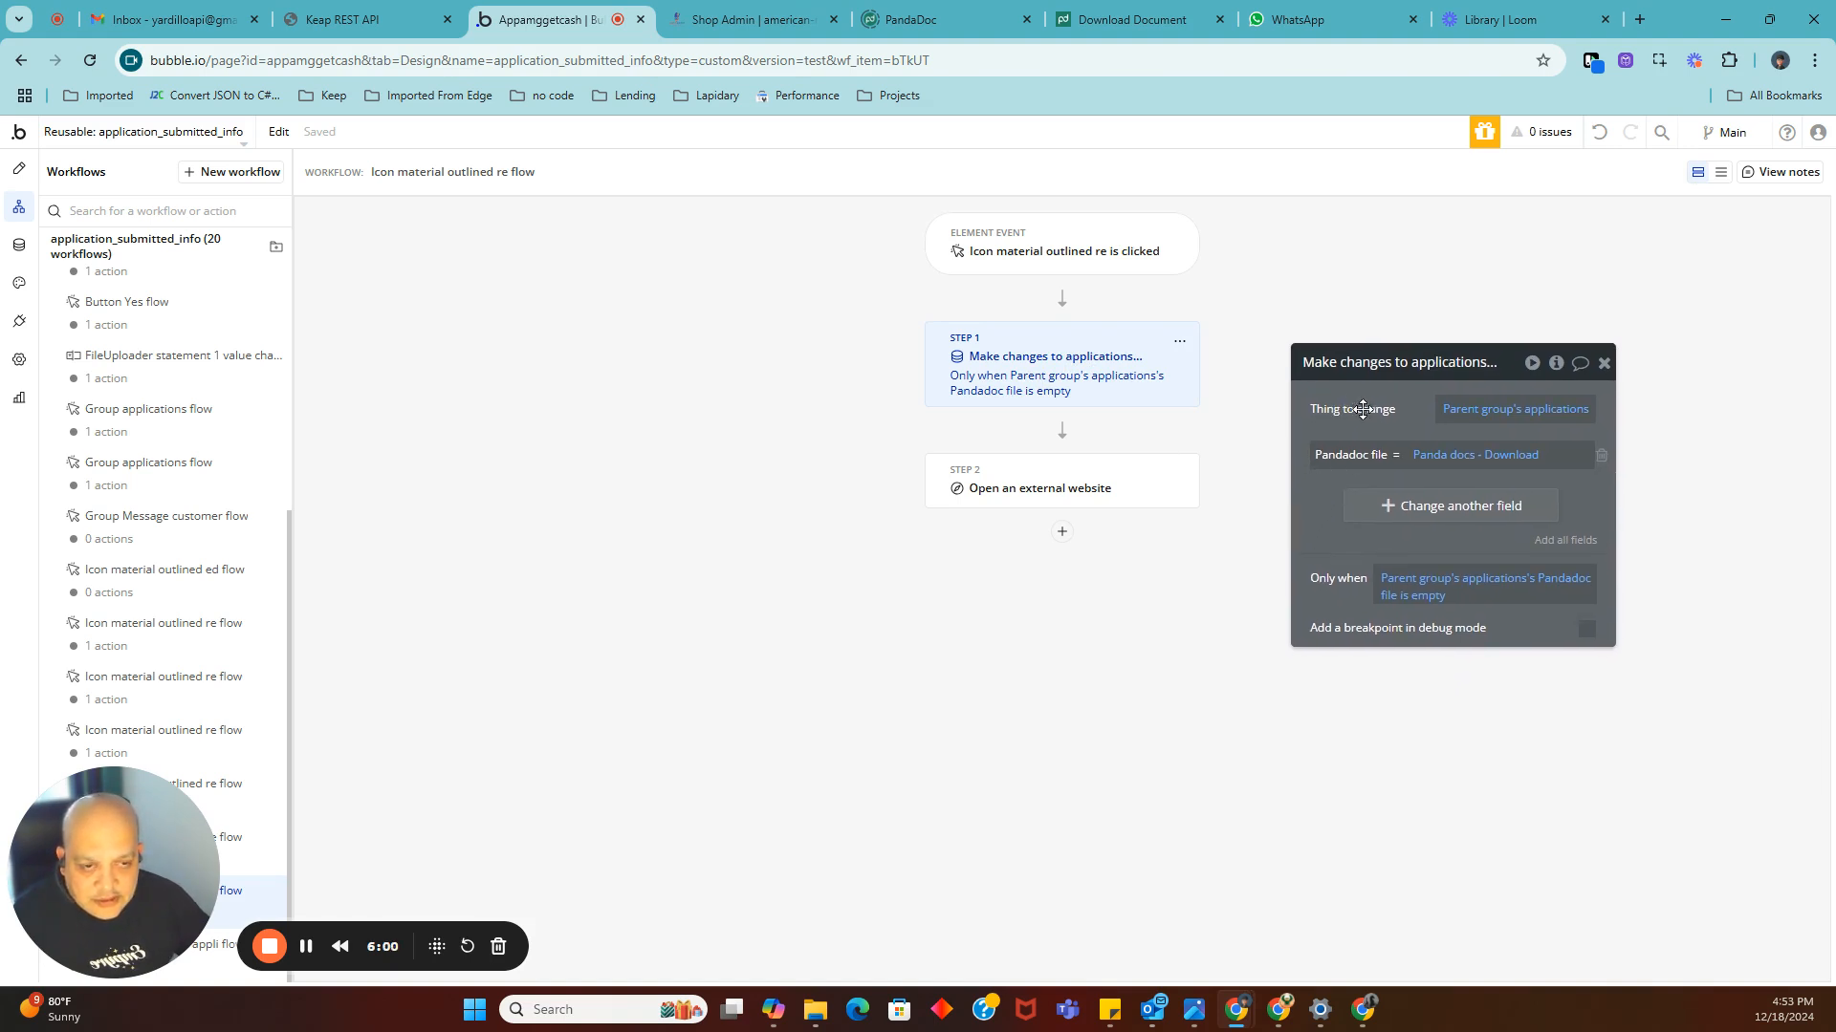
mouse_move(1558, 418)
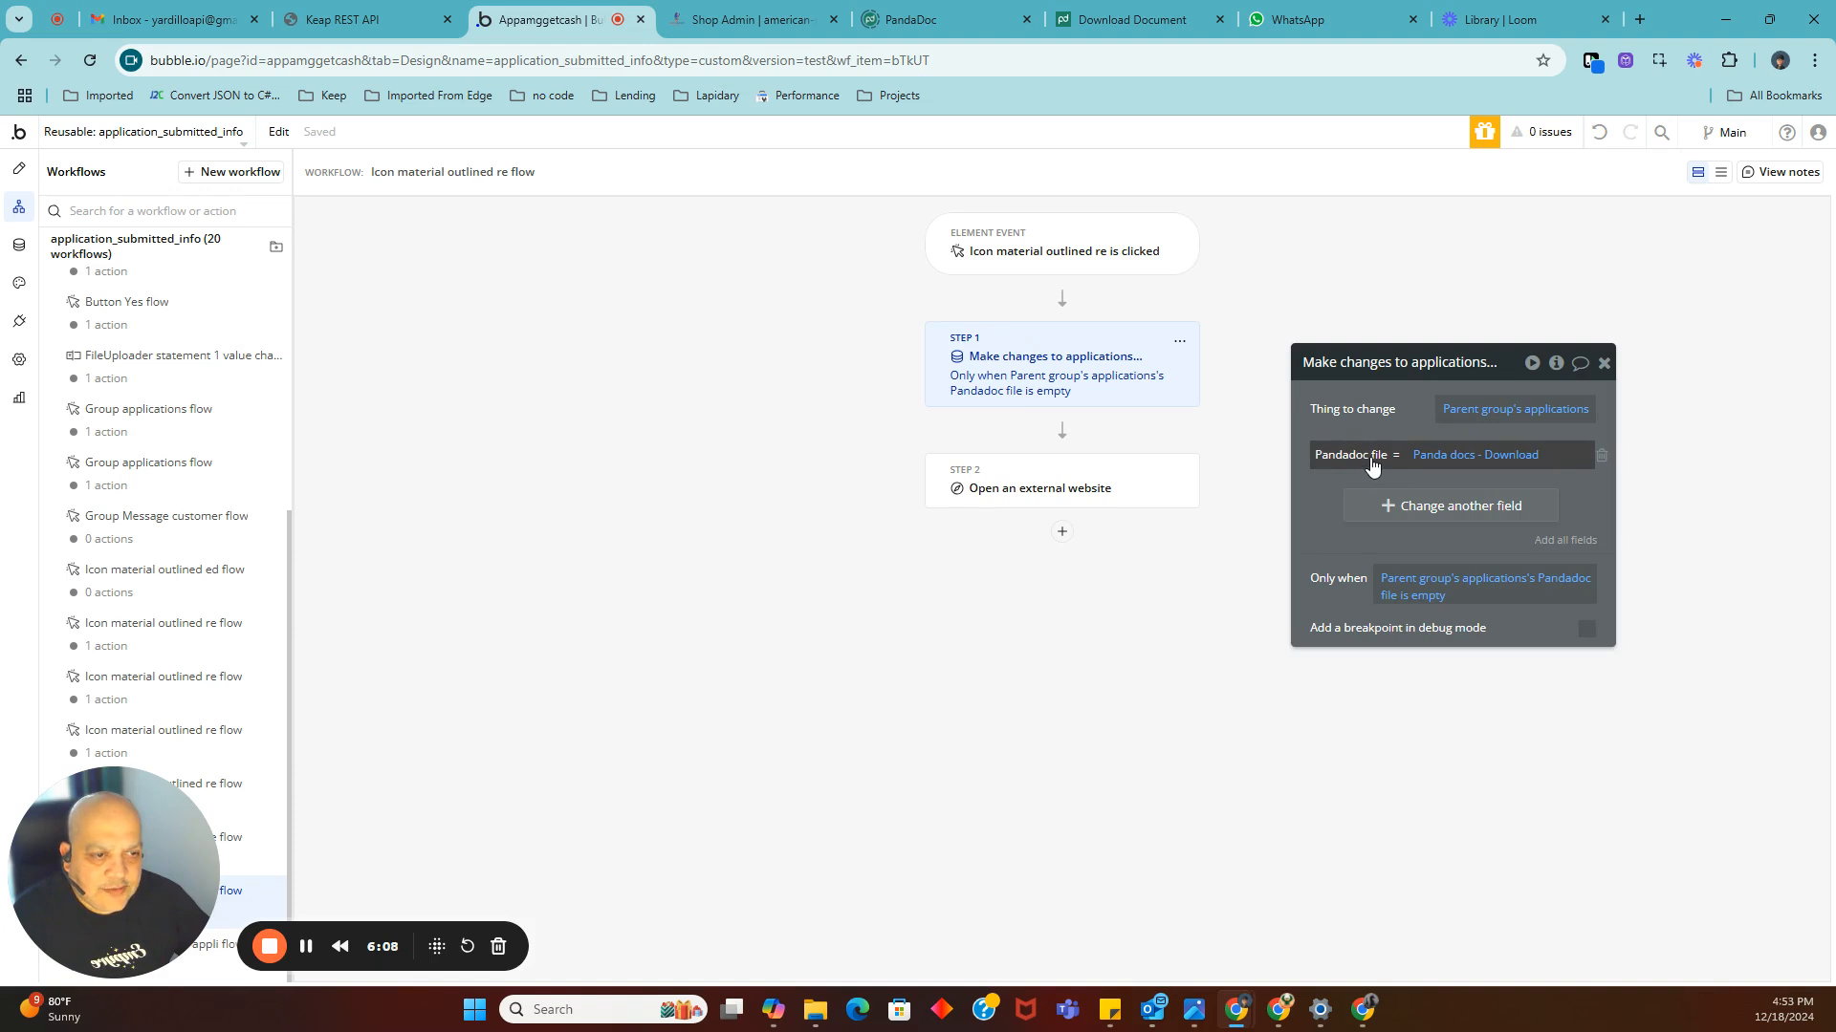
Search the data types for "app", open Applications and find its fields matching "pand".
click(11, 247)
click(191, 306)
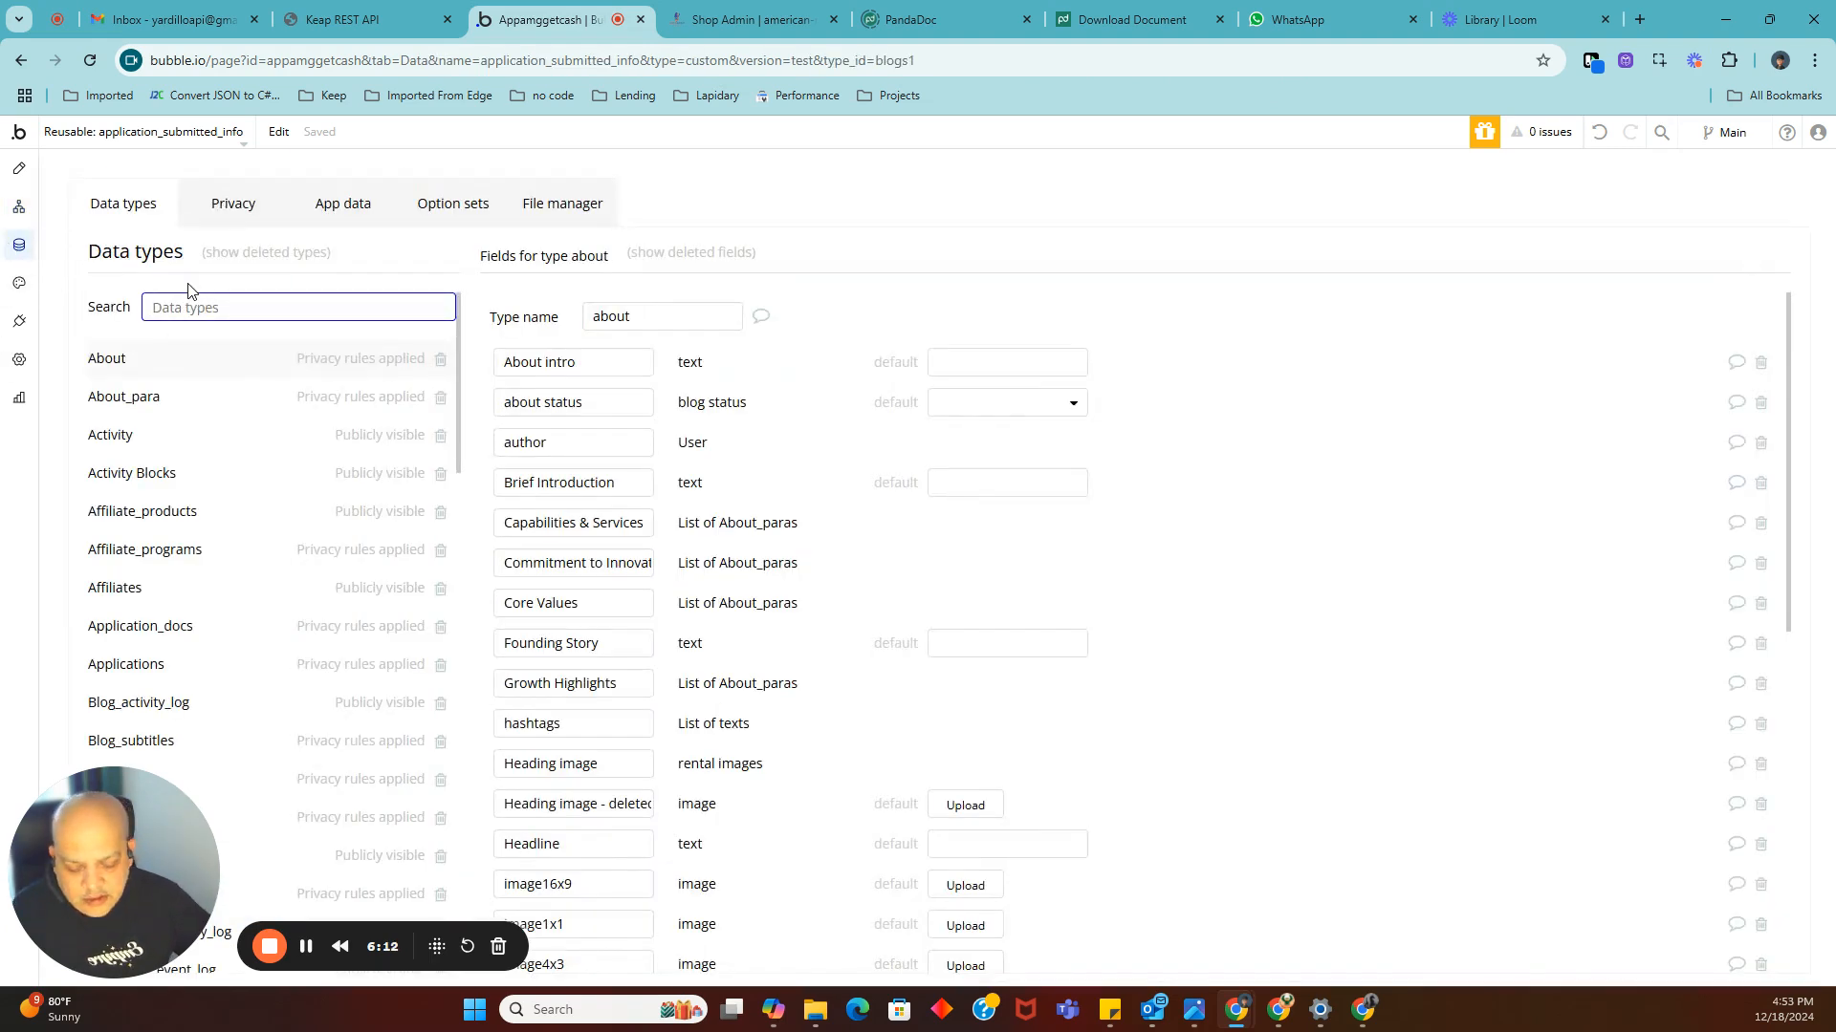
text(app)
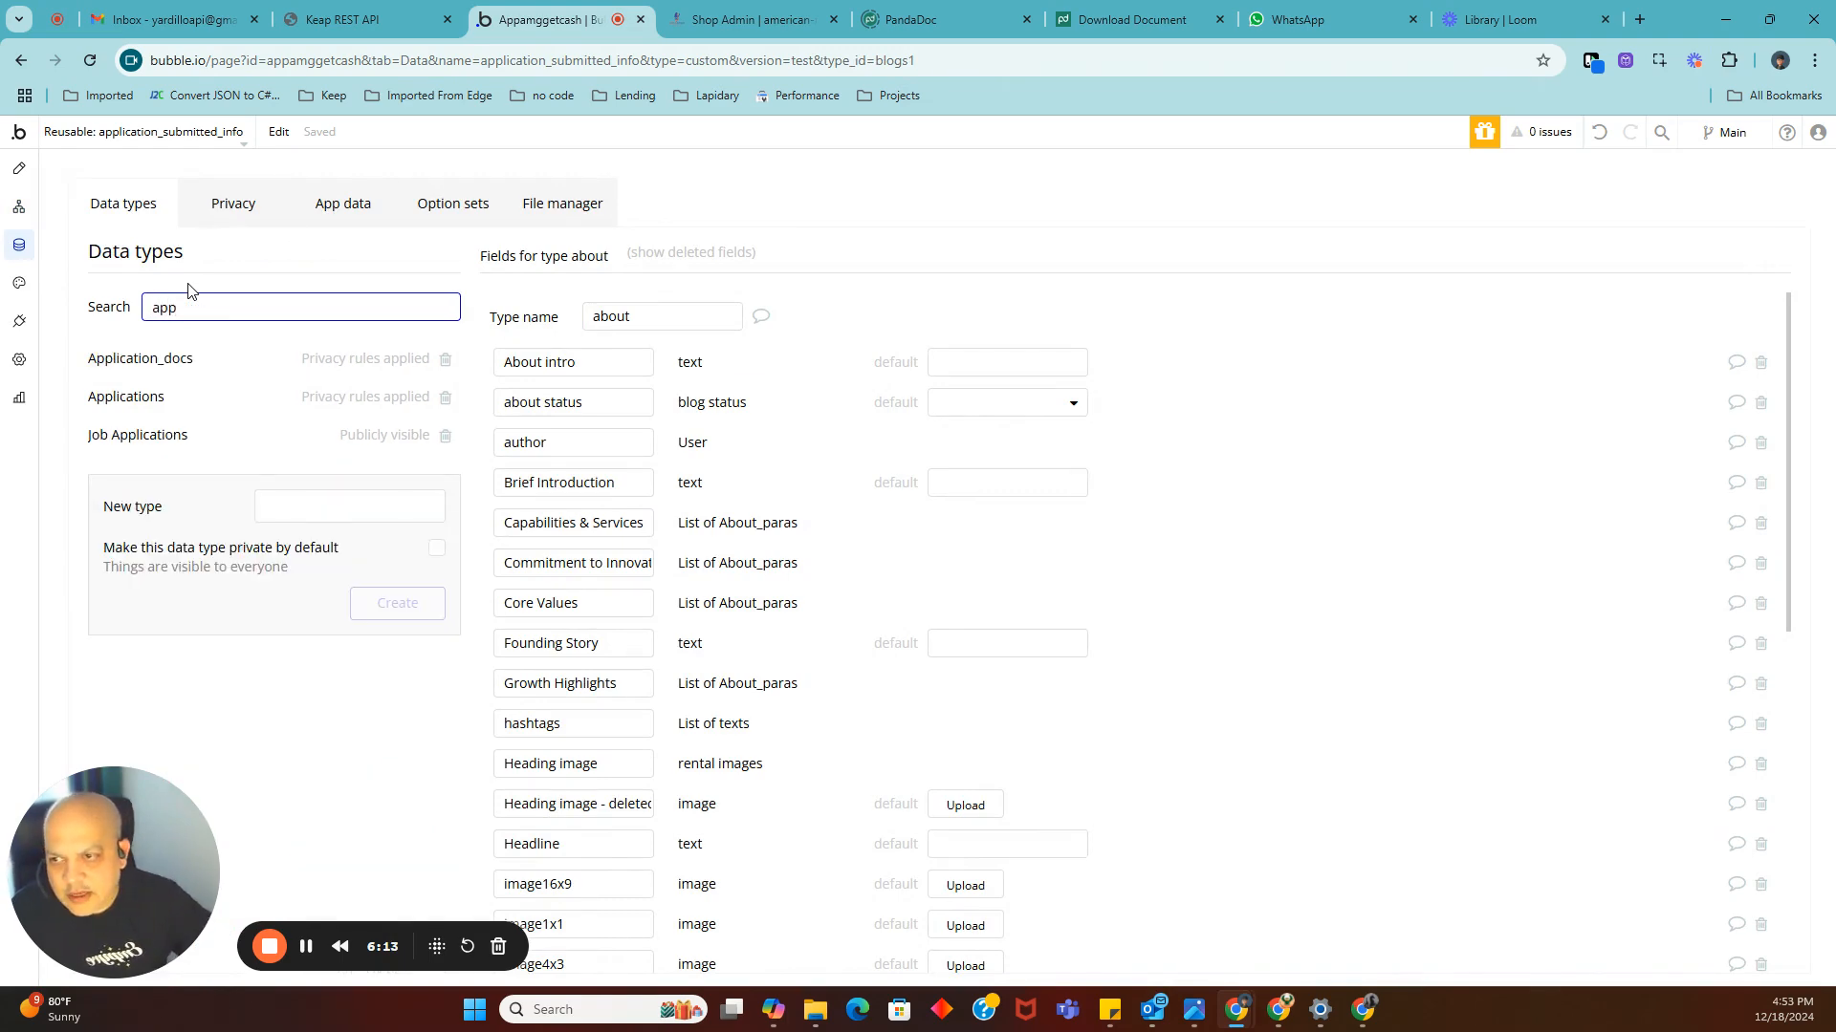
click(148, 395)
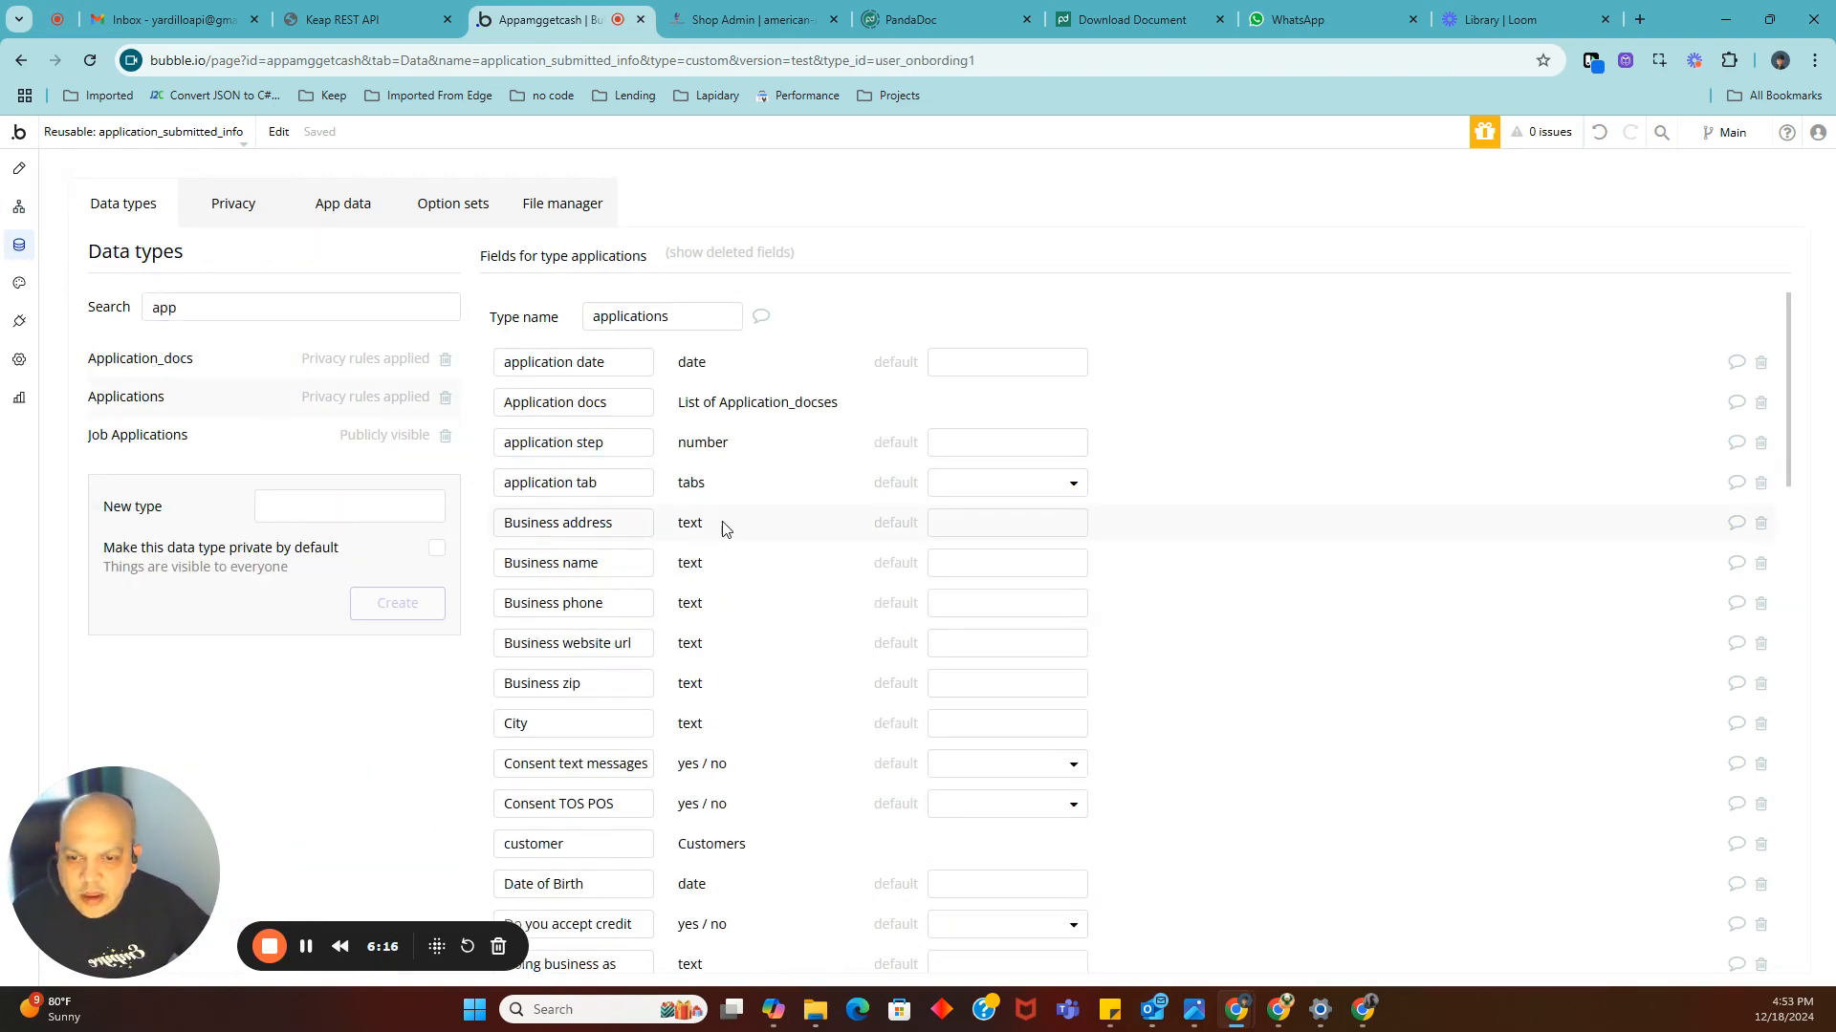
scroll(727, 529, down, 5)
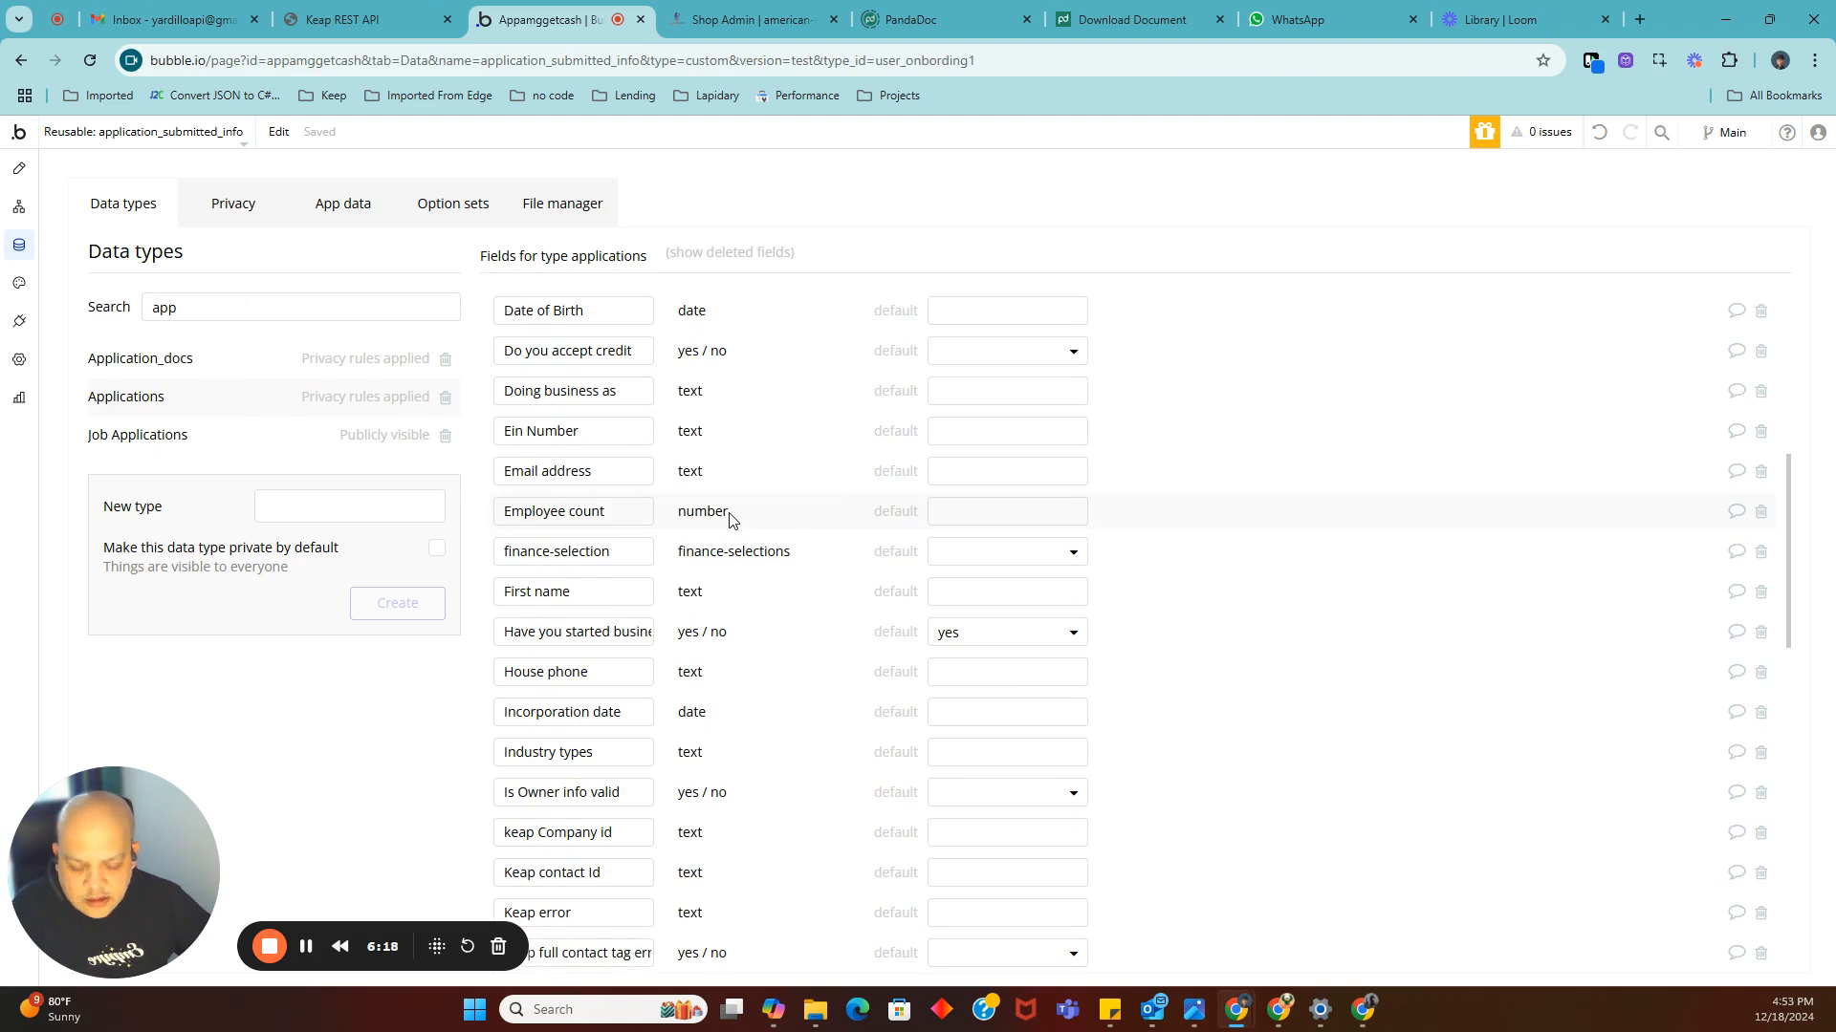
key(ctrl+f)
text(pand)
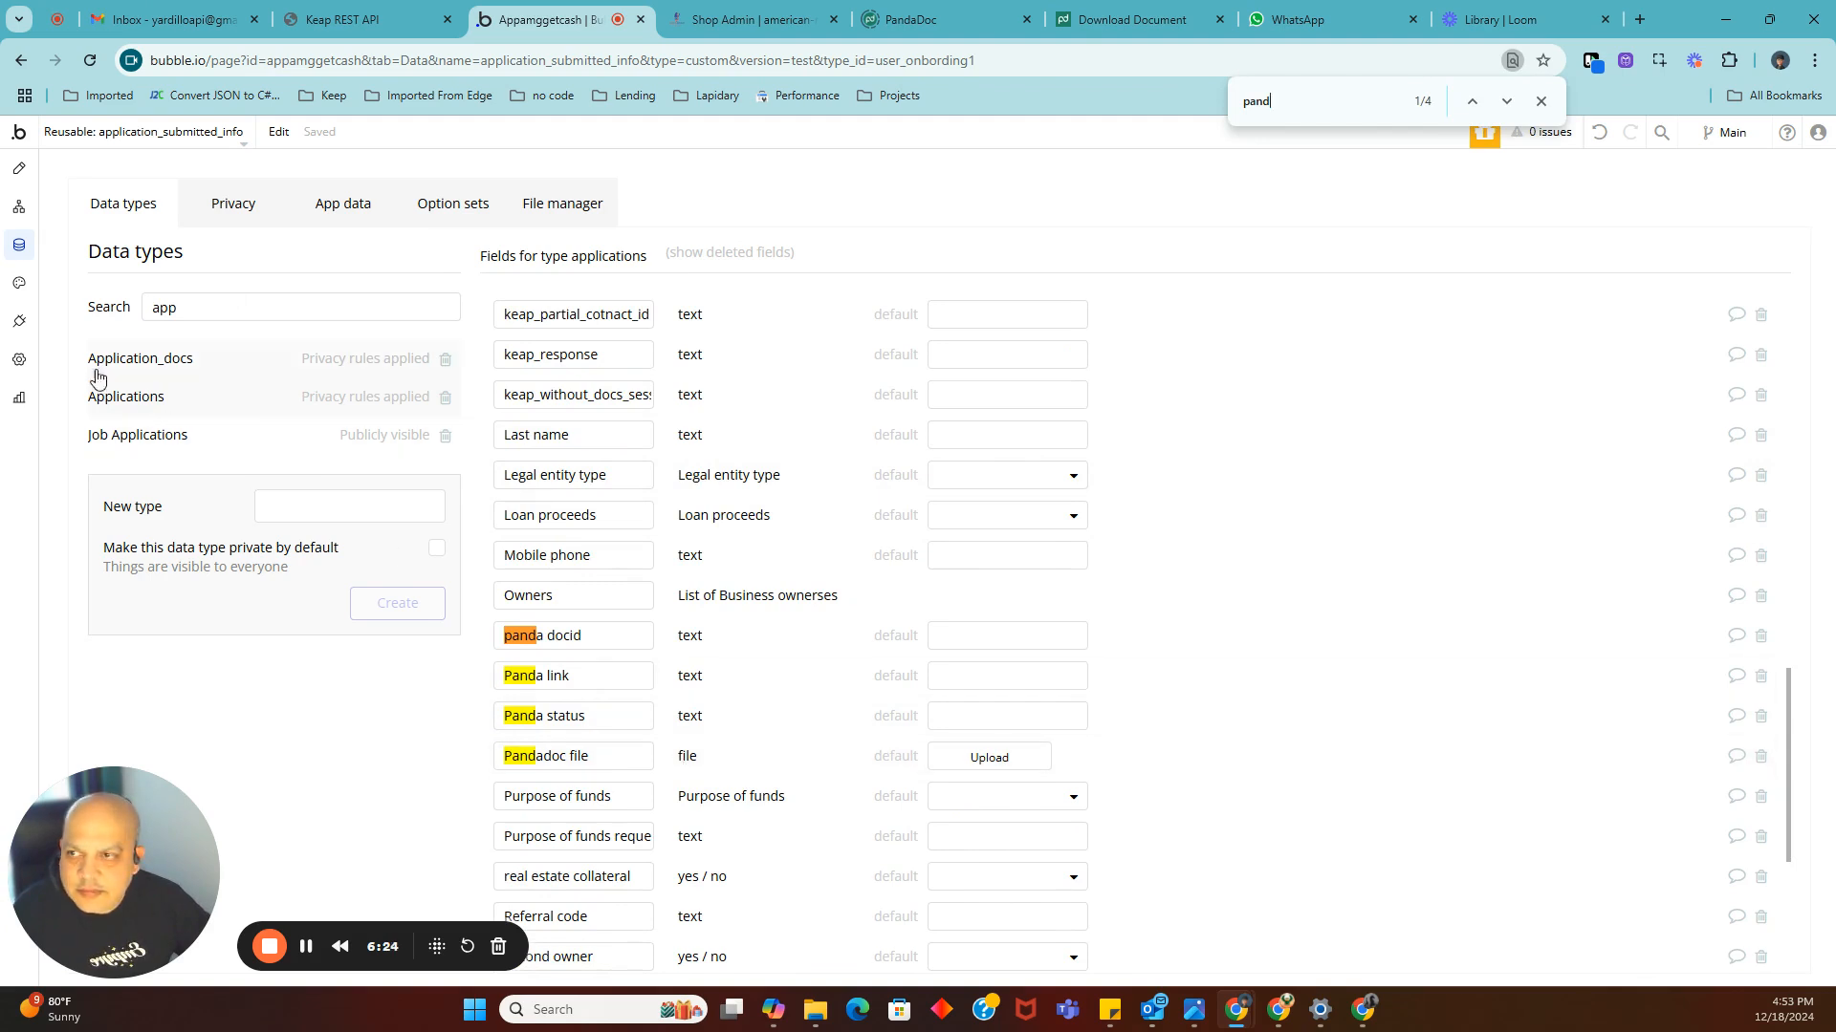
Check the data type options of the Download call in the API Connector, keeping File selected.
click(18, 325)
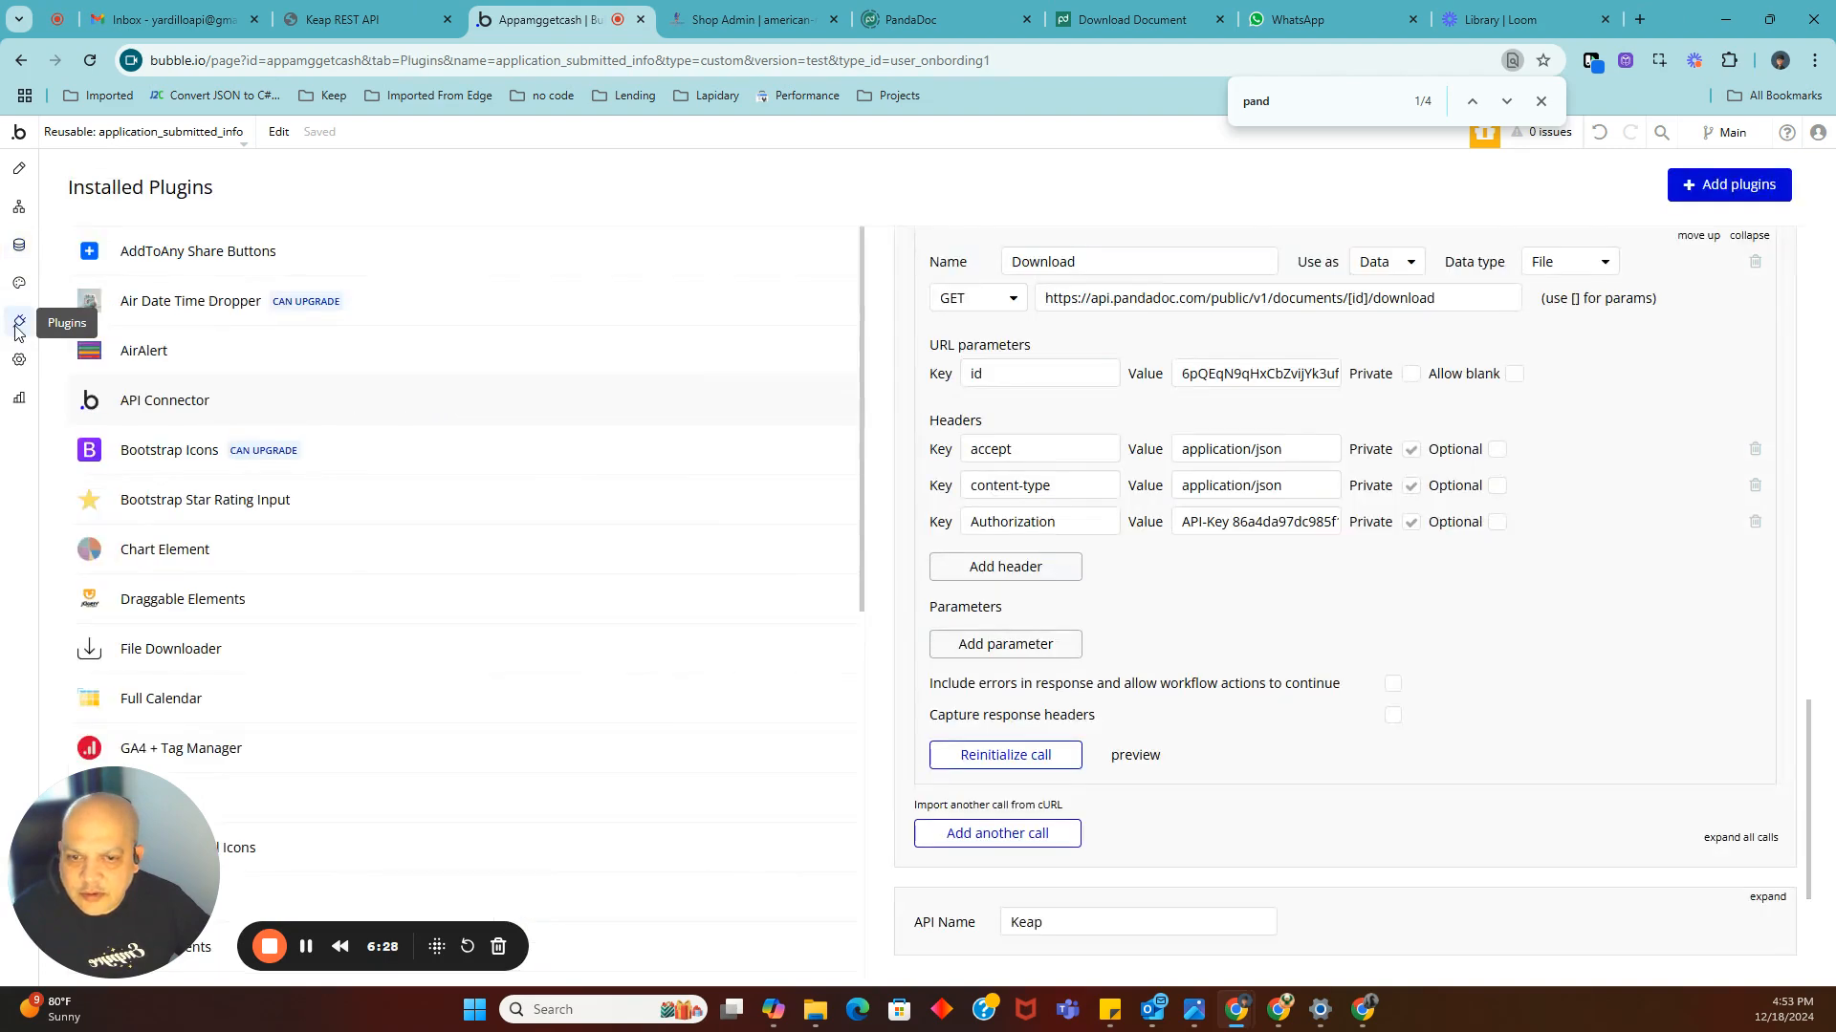
click(1540, 102)
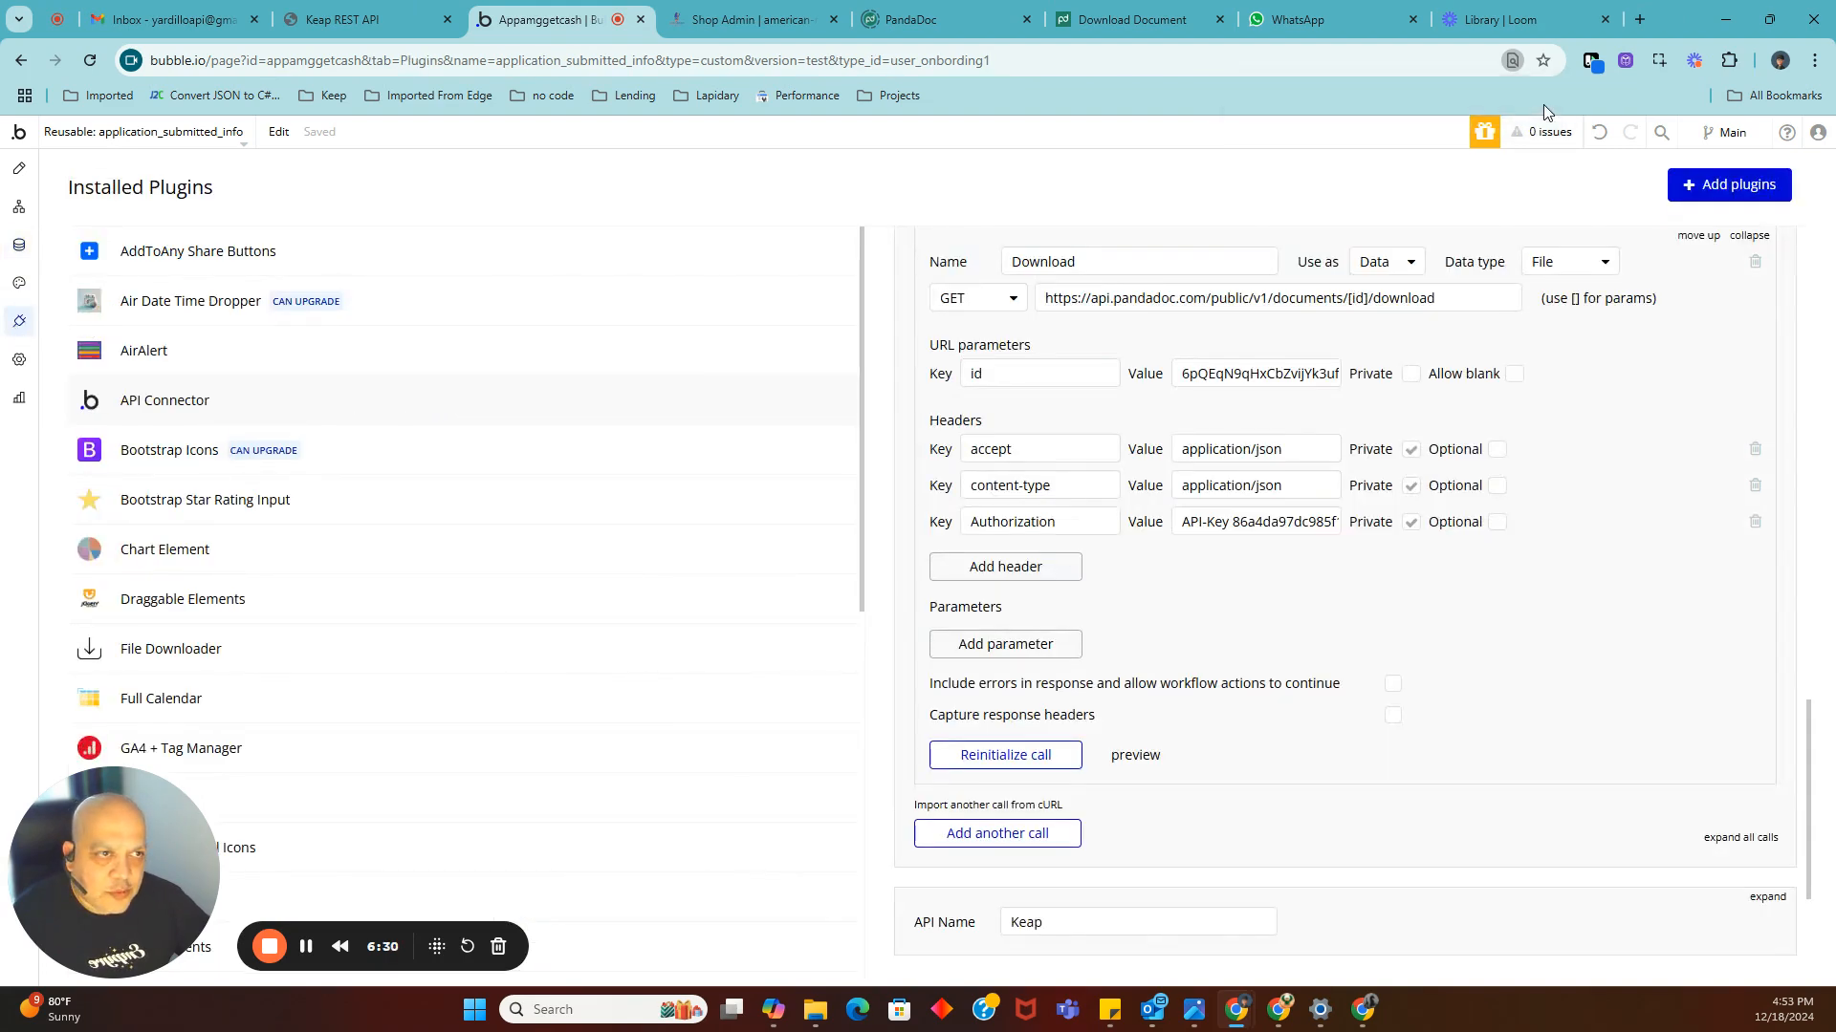
click(1605, 268)
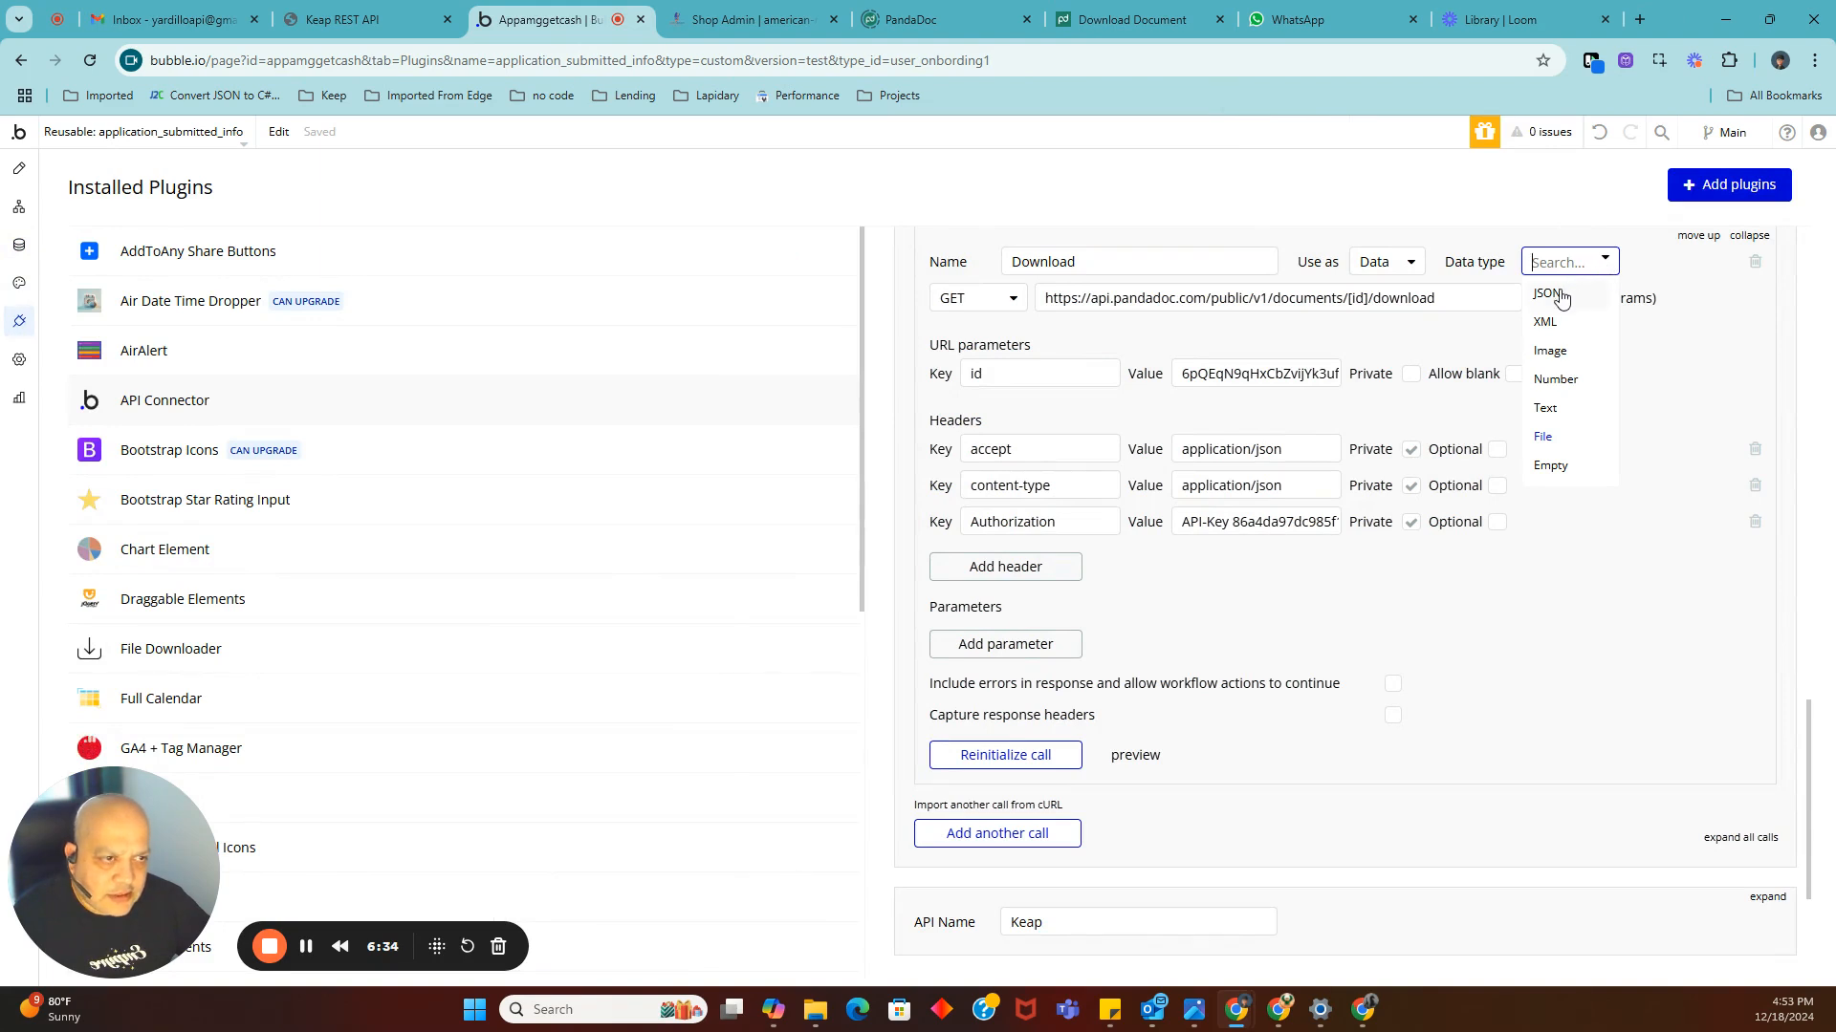
click(1571, 436)
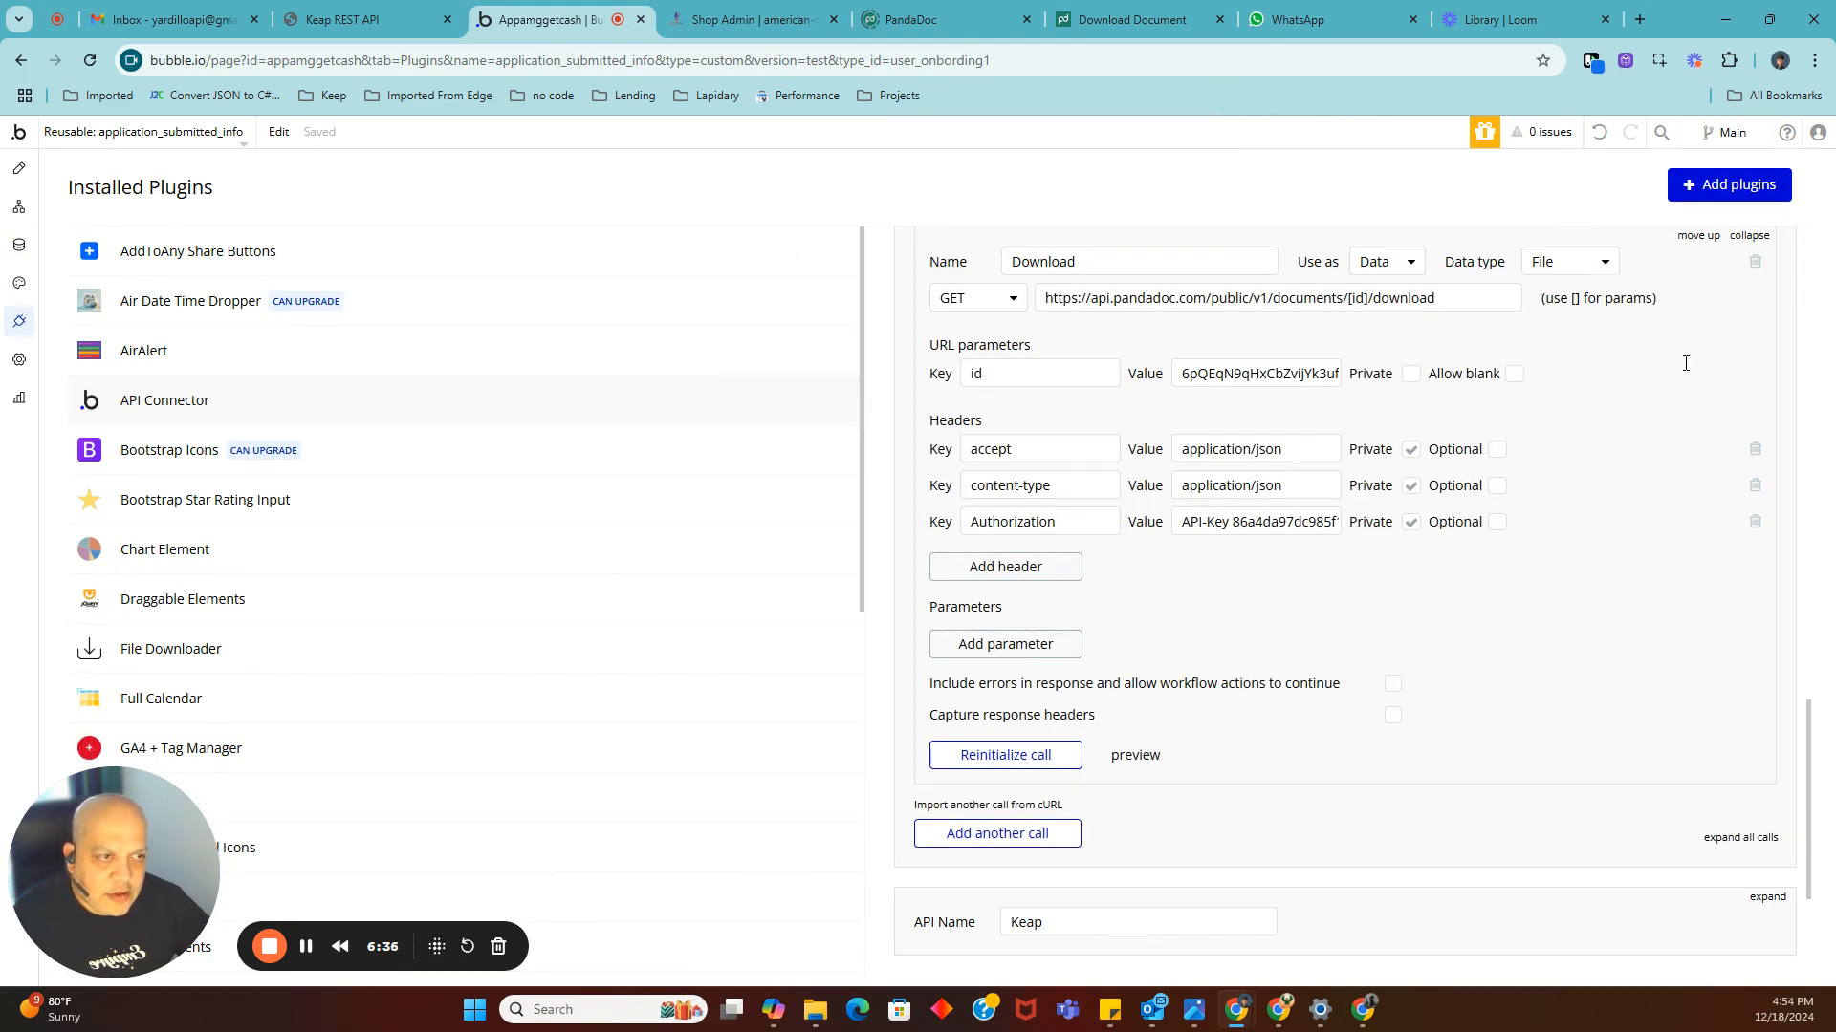
Return to the eye icon's workflow and delete the Panda docs - Download expression from the Pandadoc file field.
click(19, 206)
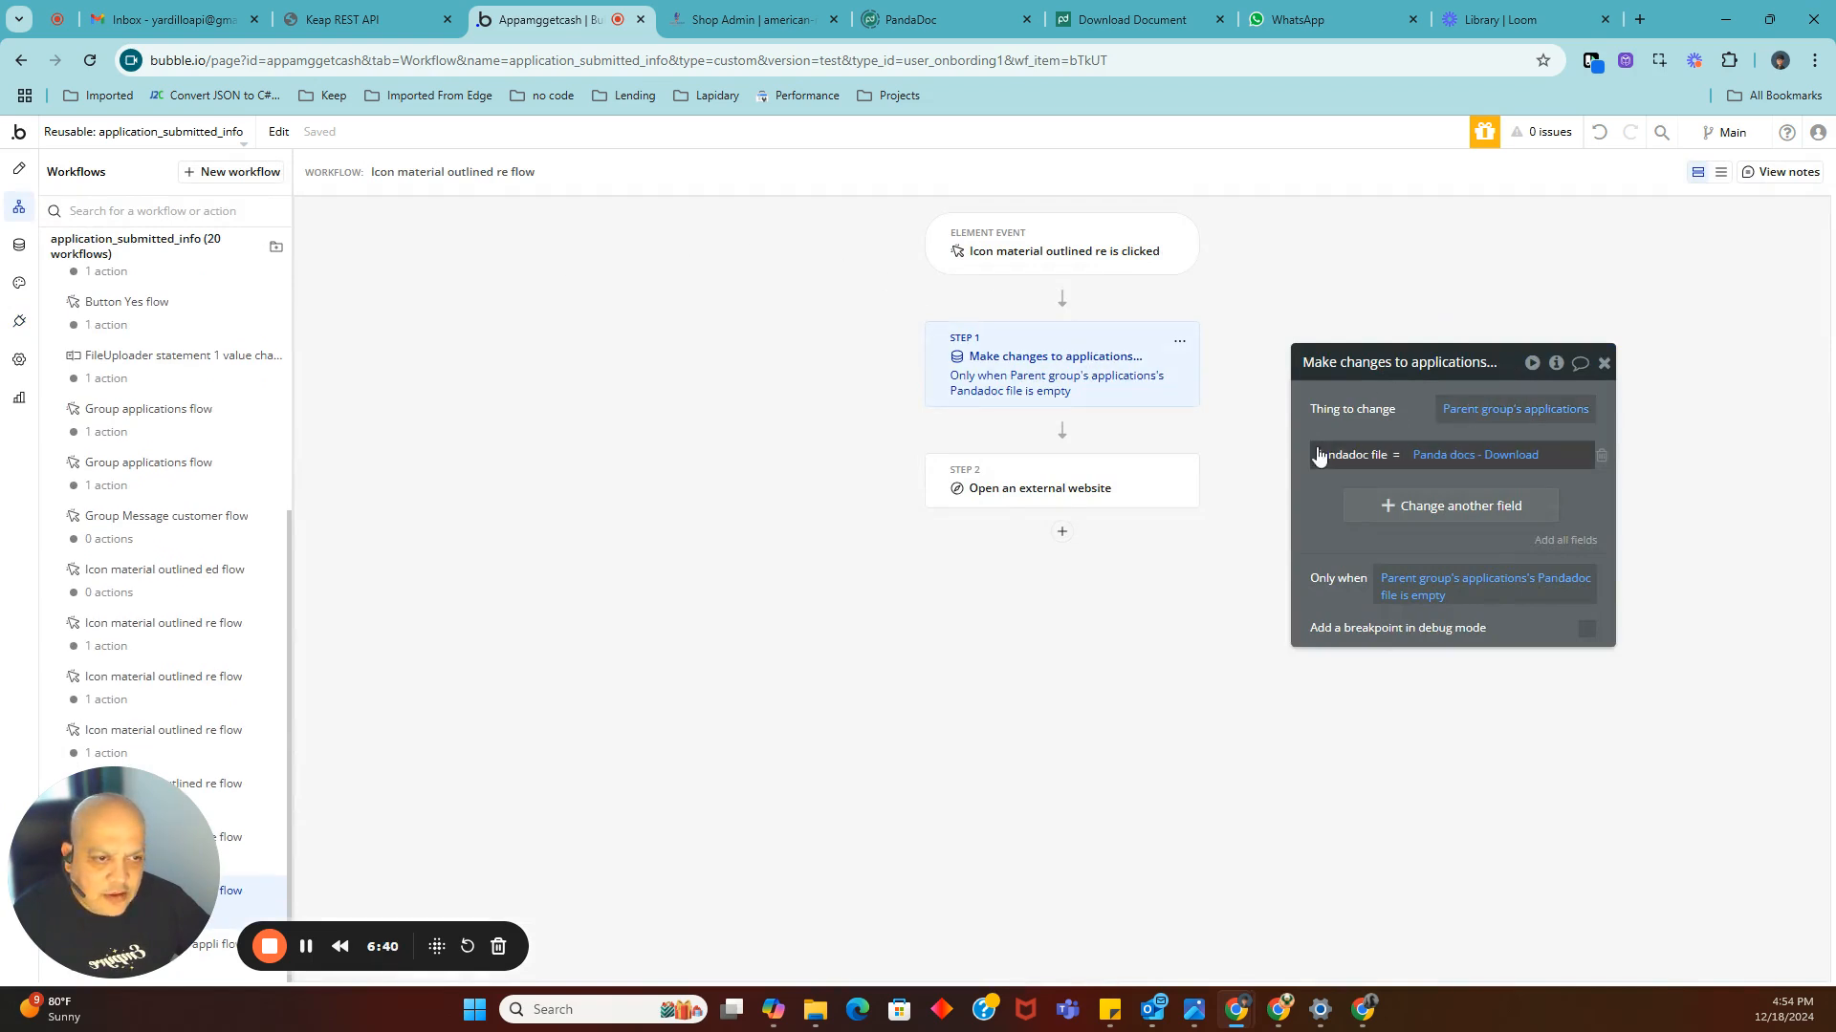
click(1429, 457)
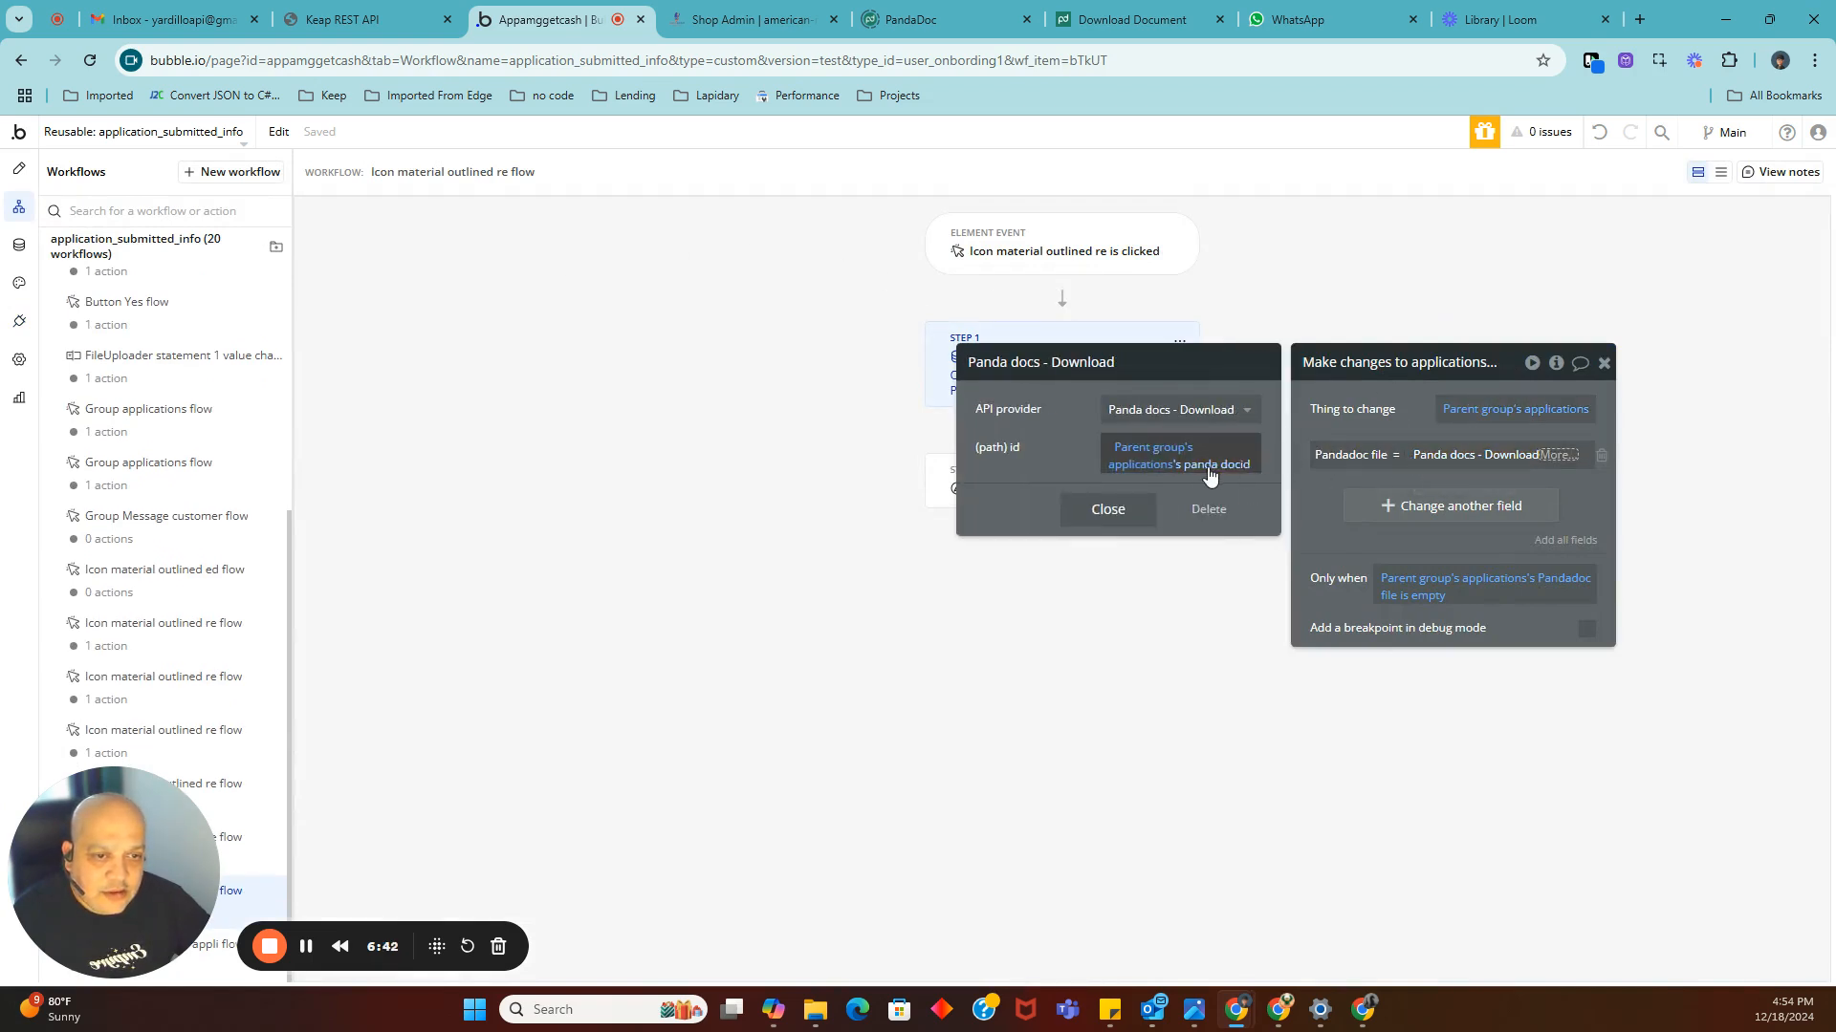
right_click(1232, 413)
click(1268, 393)
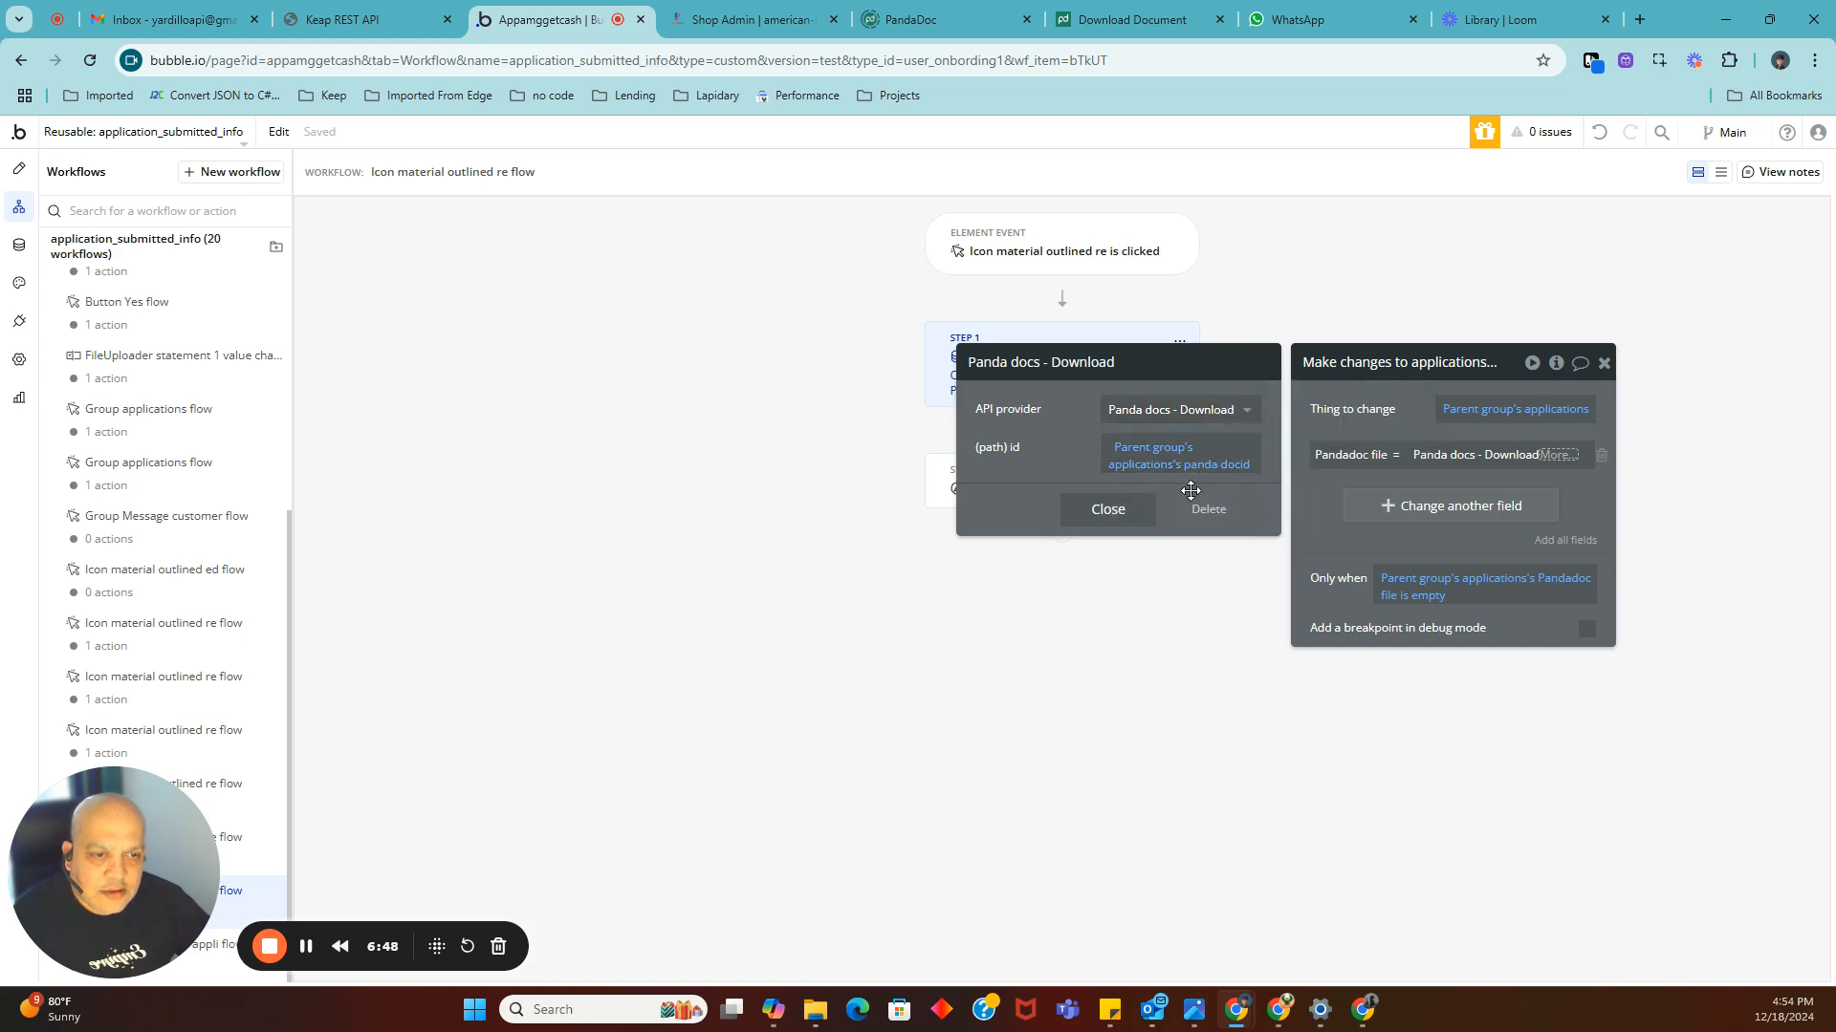
click(1209, 510)
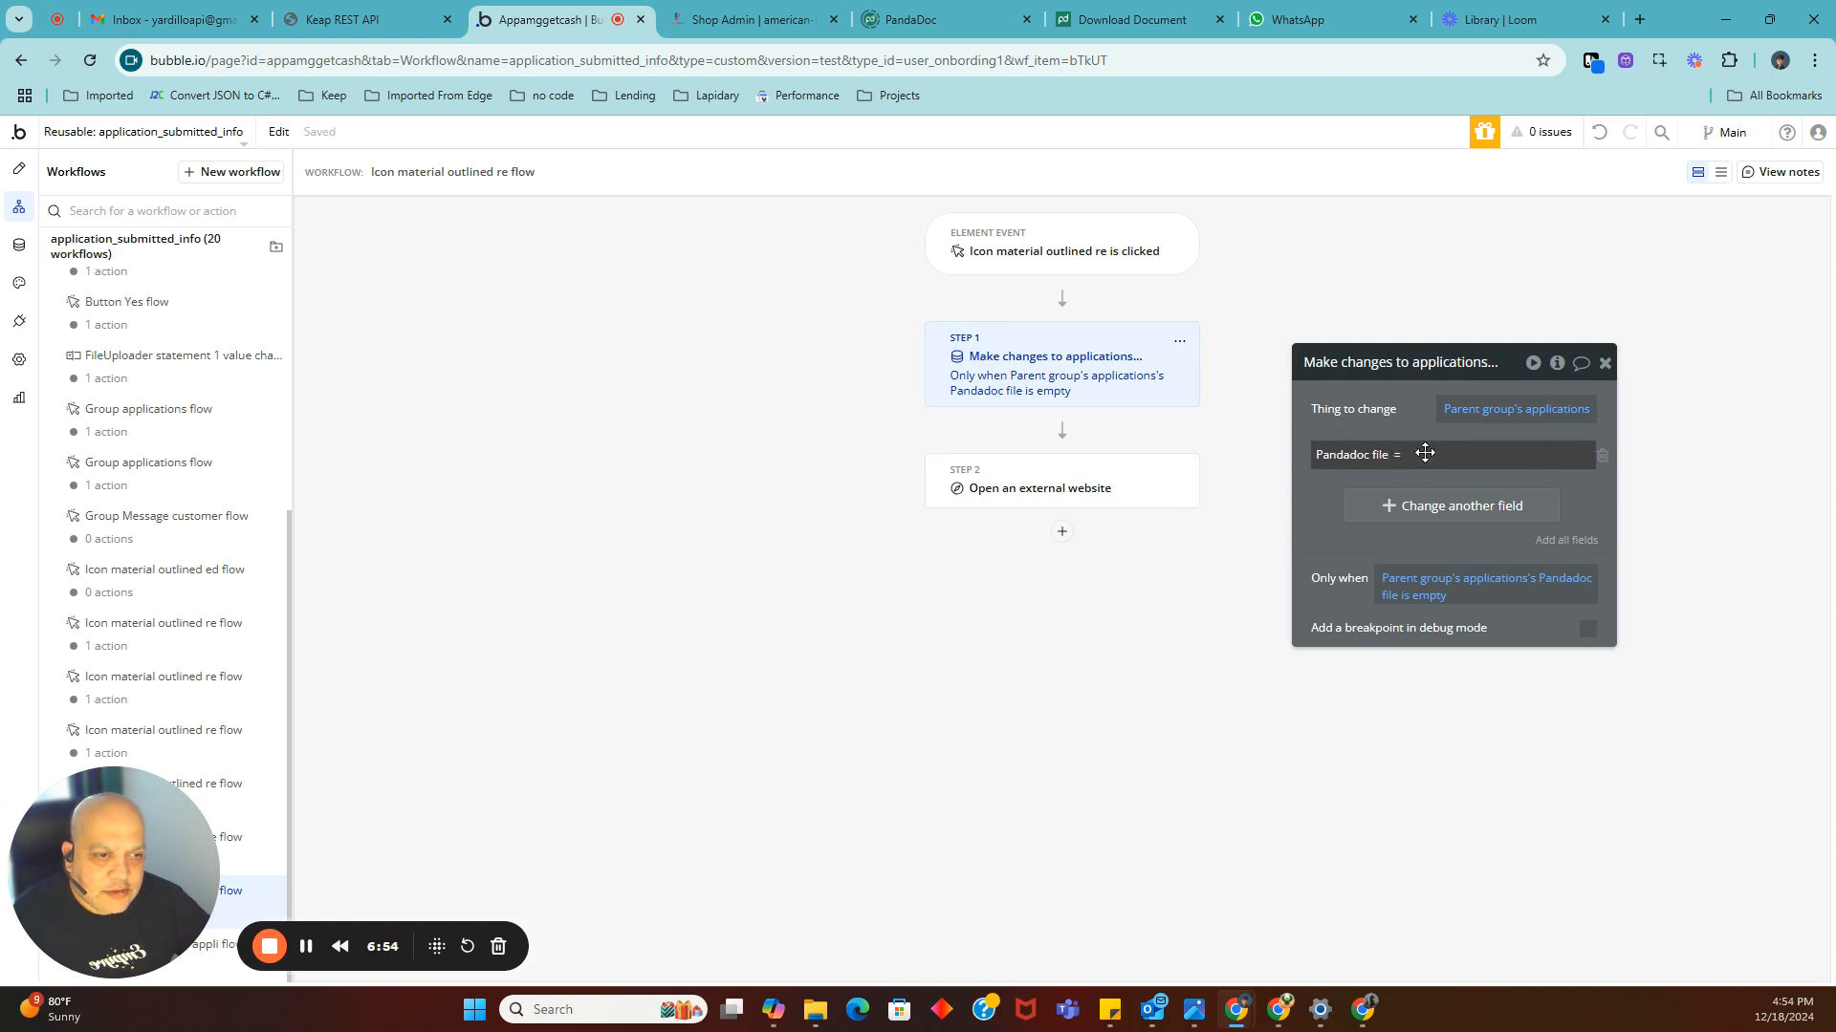
drag(1386, 420, 1328, 277)
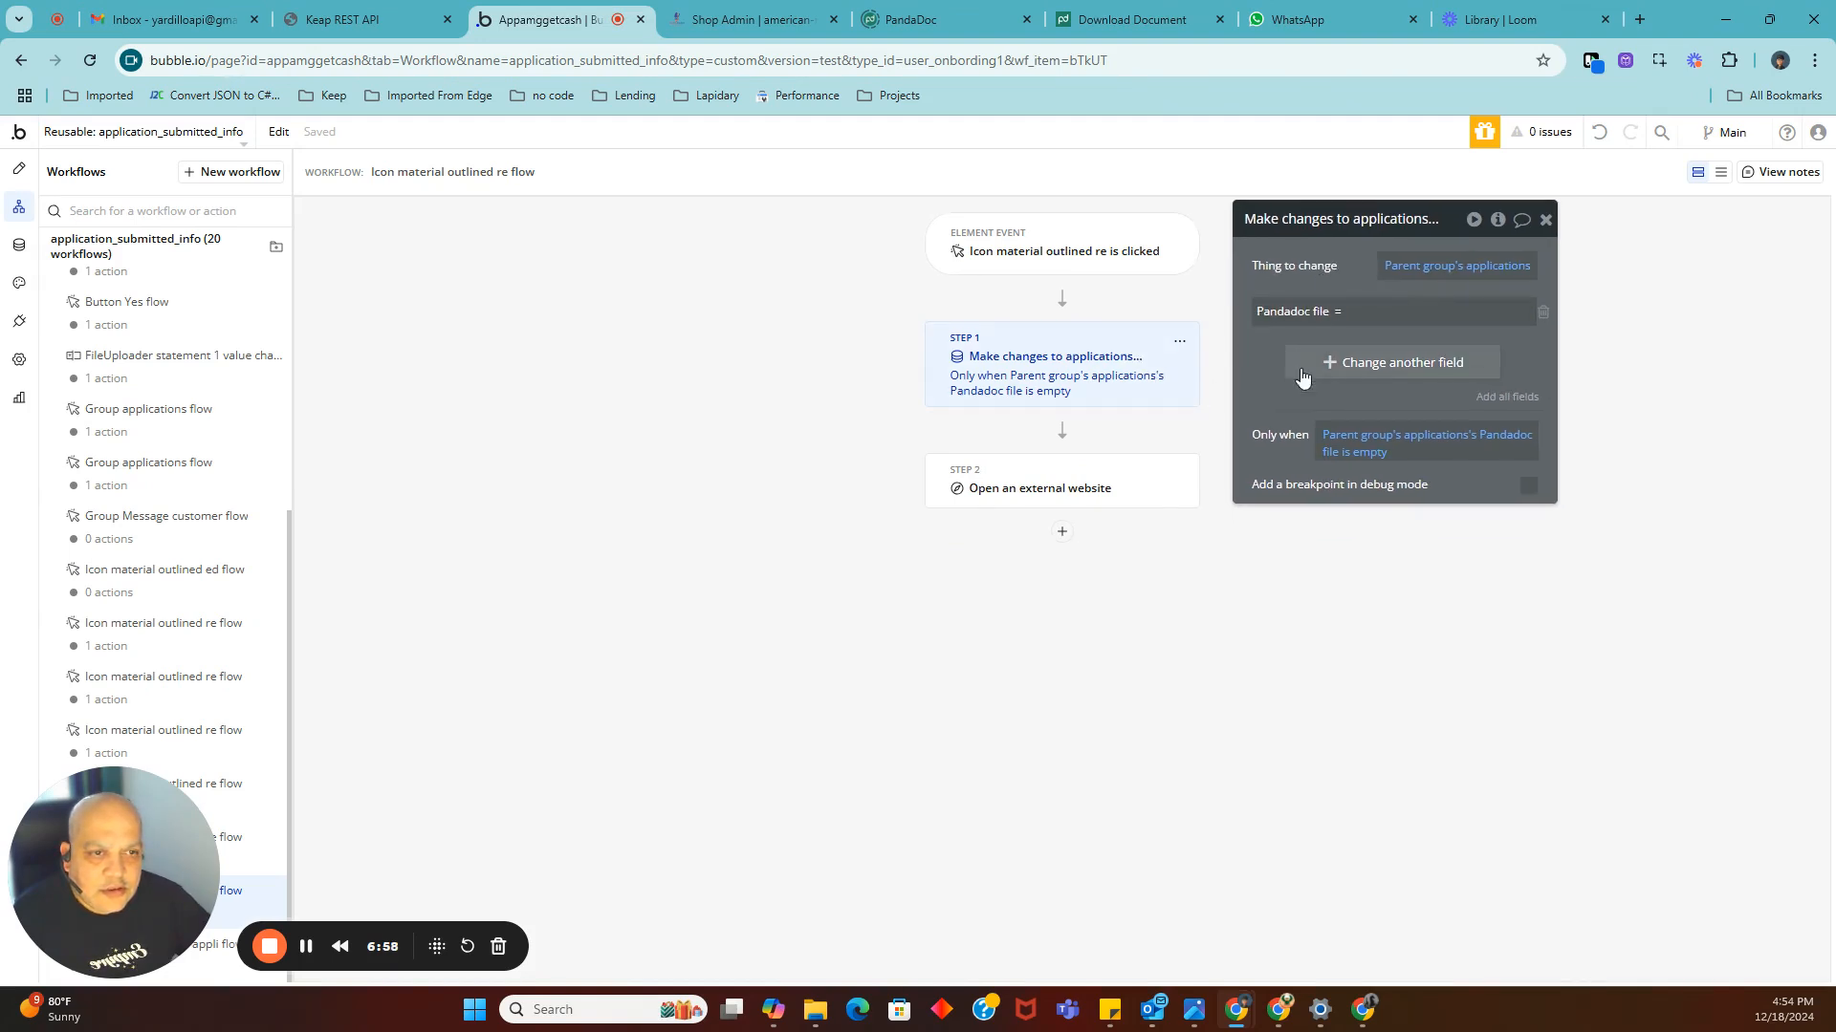
drag(1257, 372, 1280, 584)
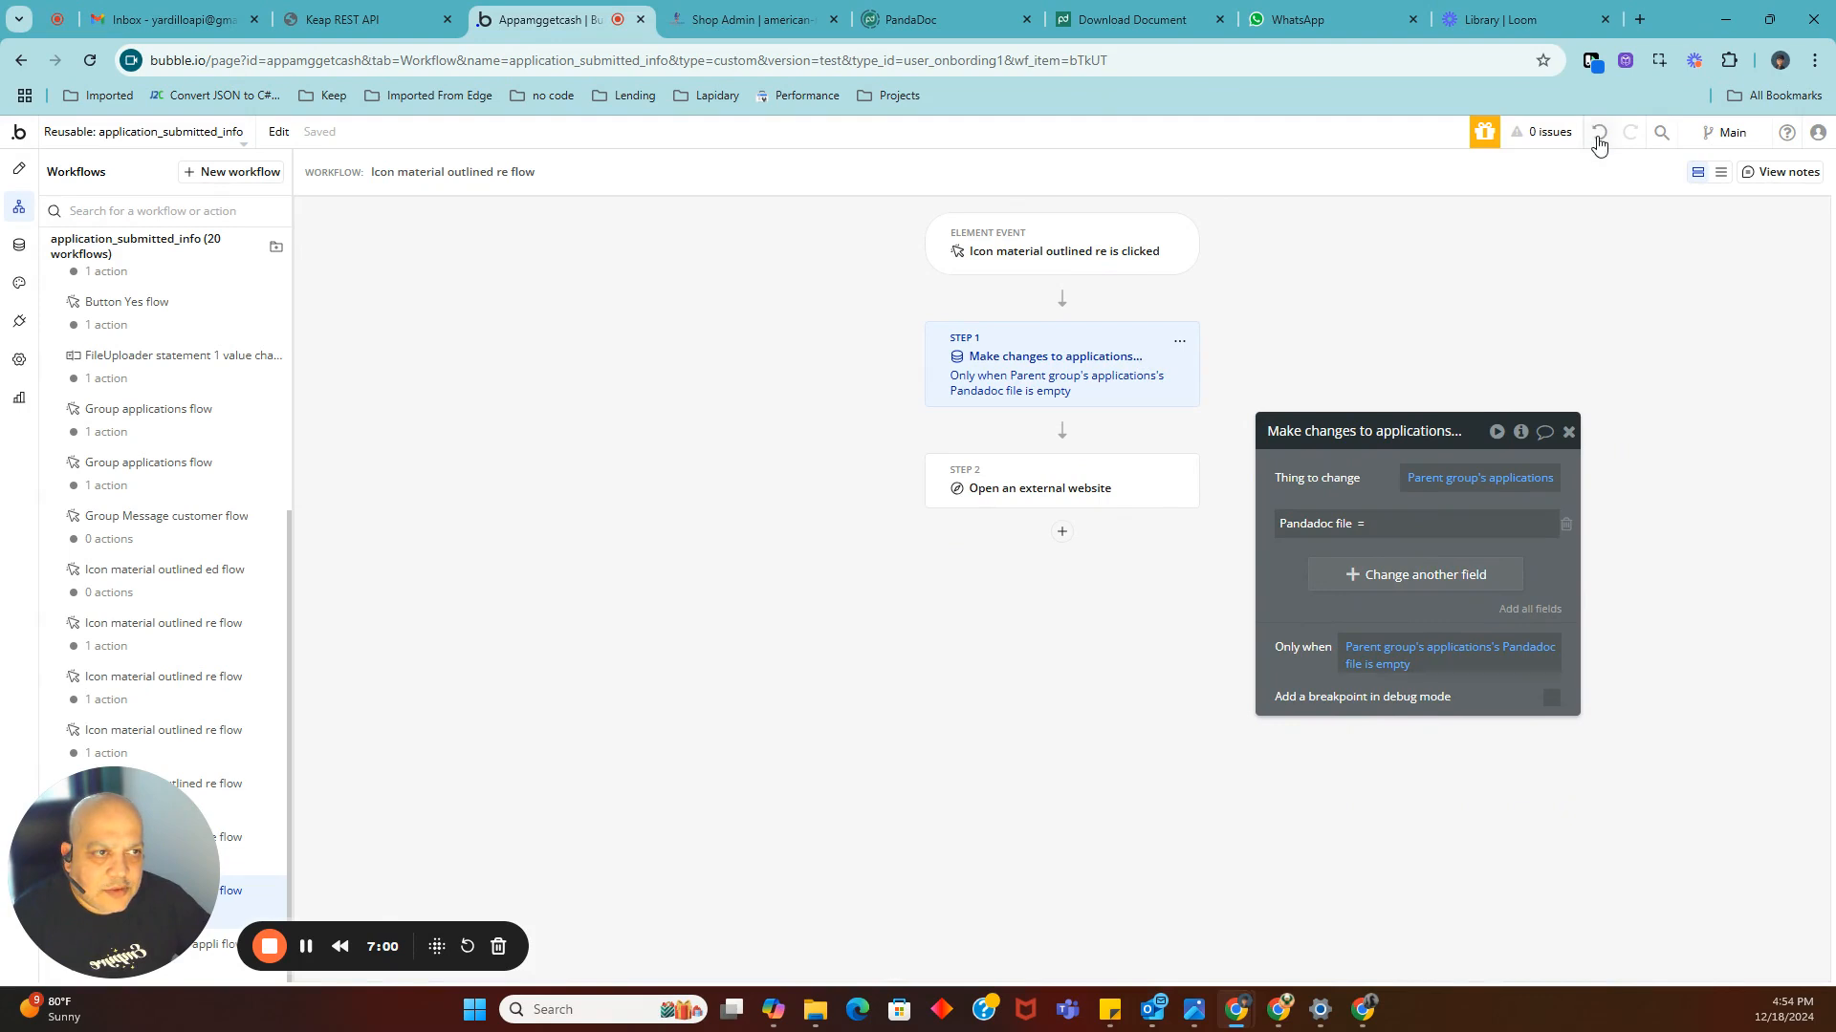
Set the Pandadoc file field to get data from an external API, with Panda docs - Download as the provider.
click(1377, 524)
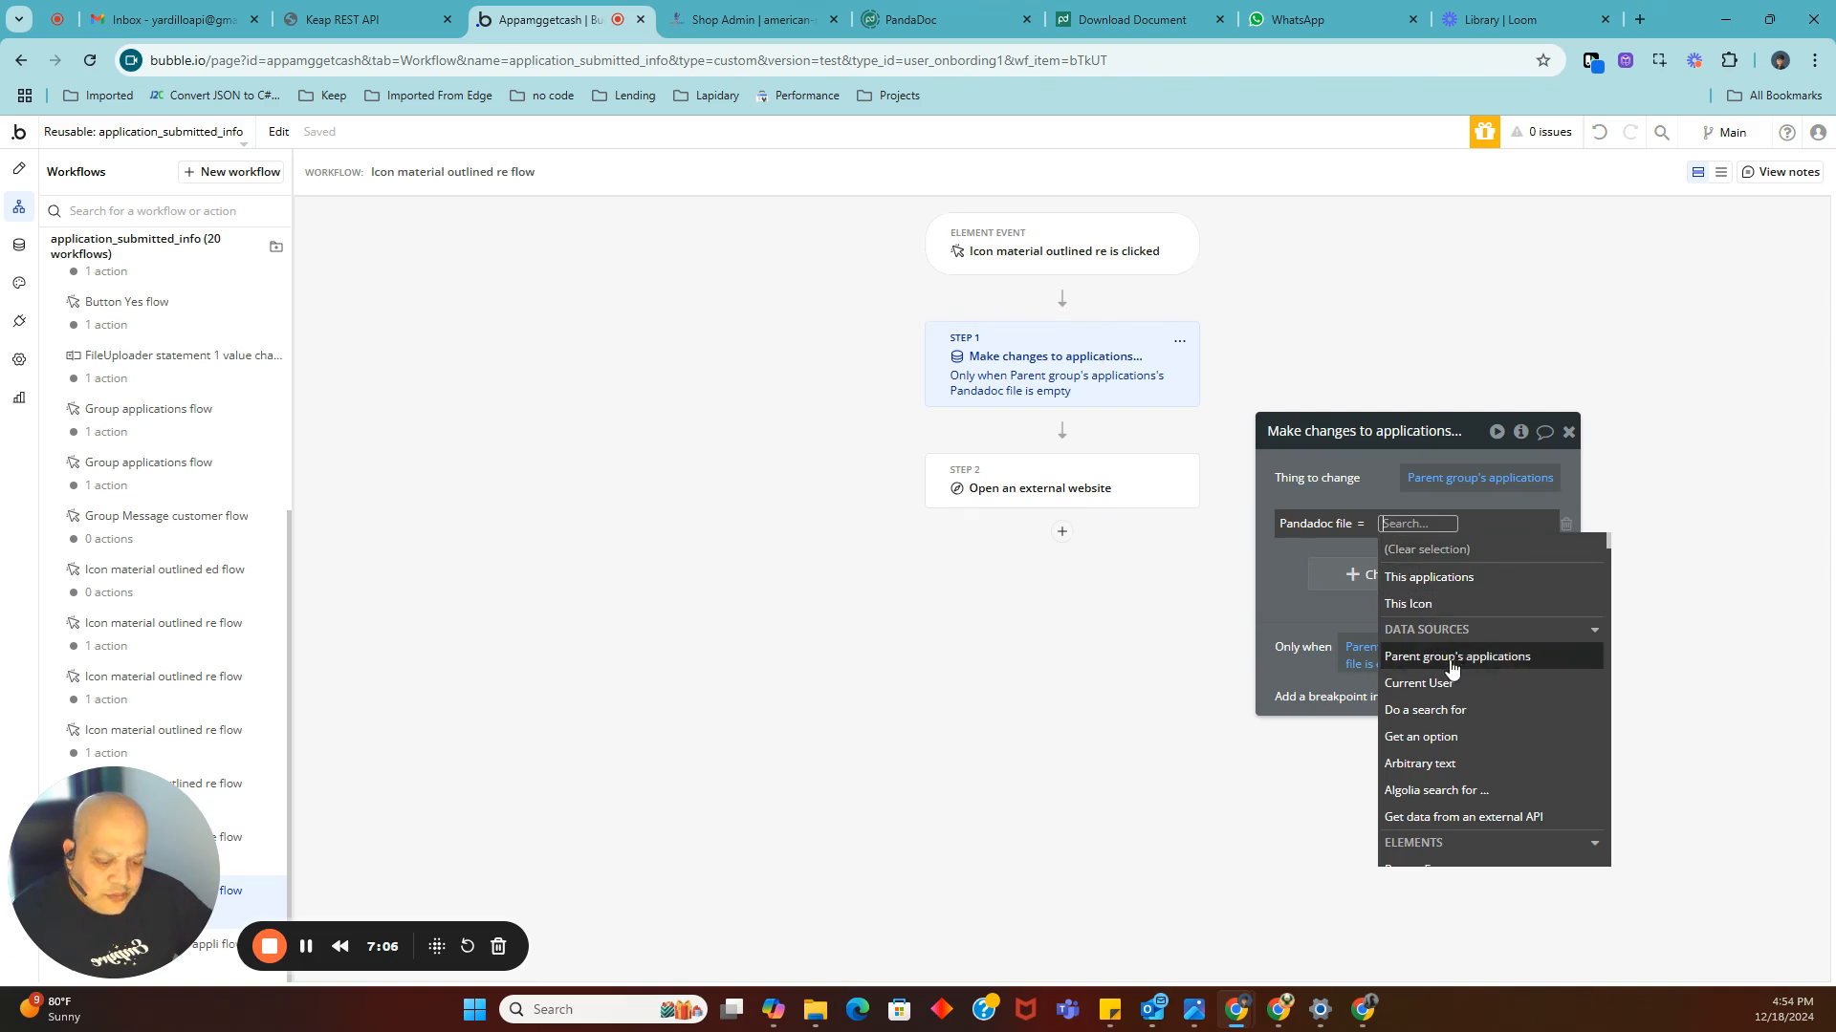
click(1472, 842)
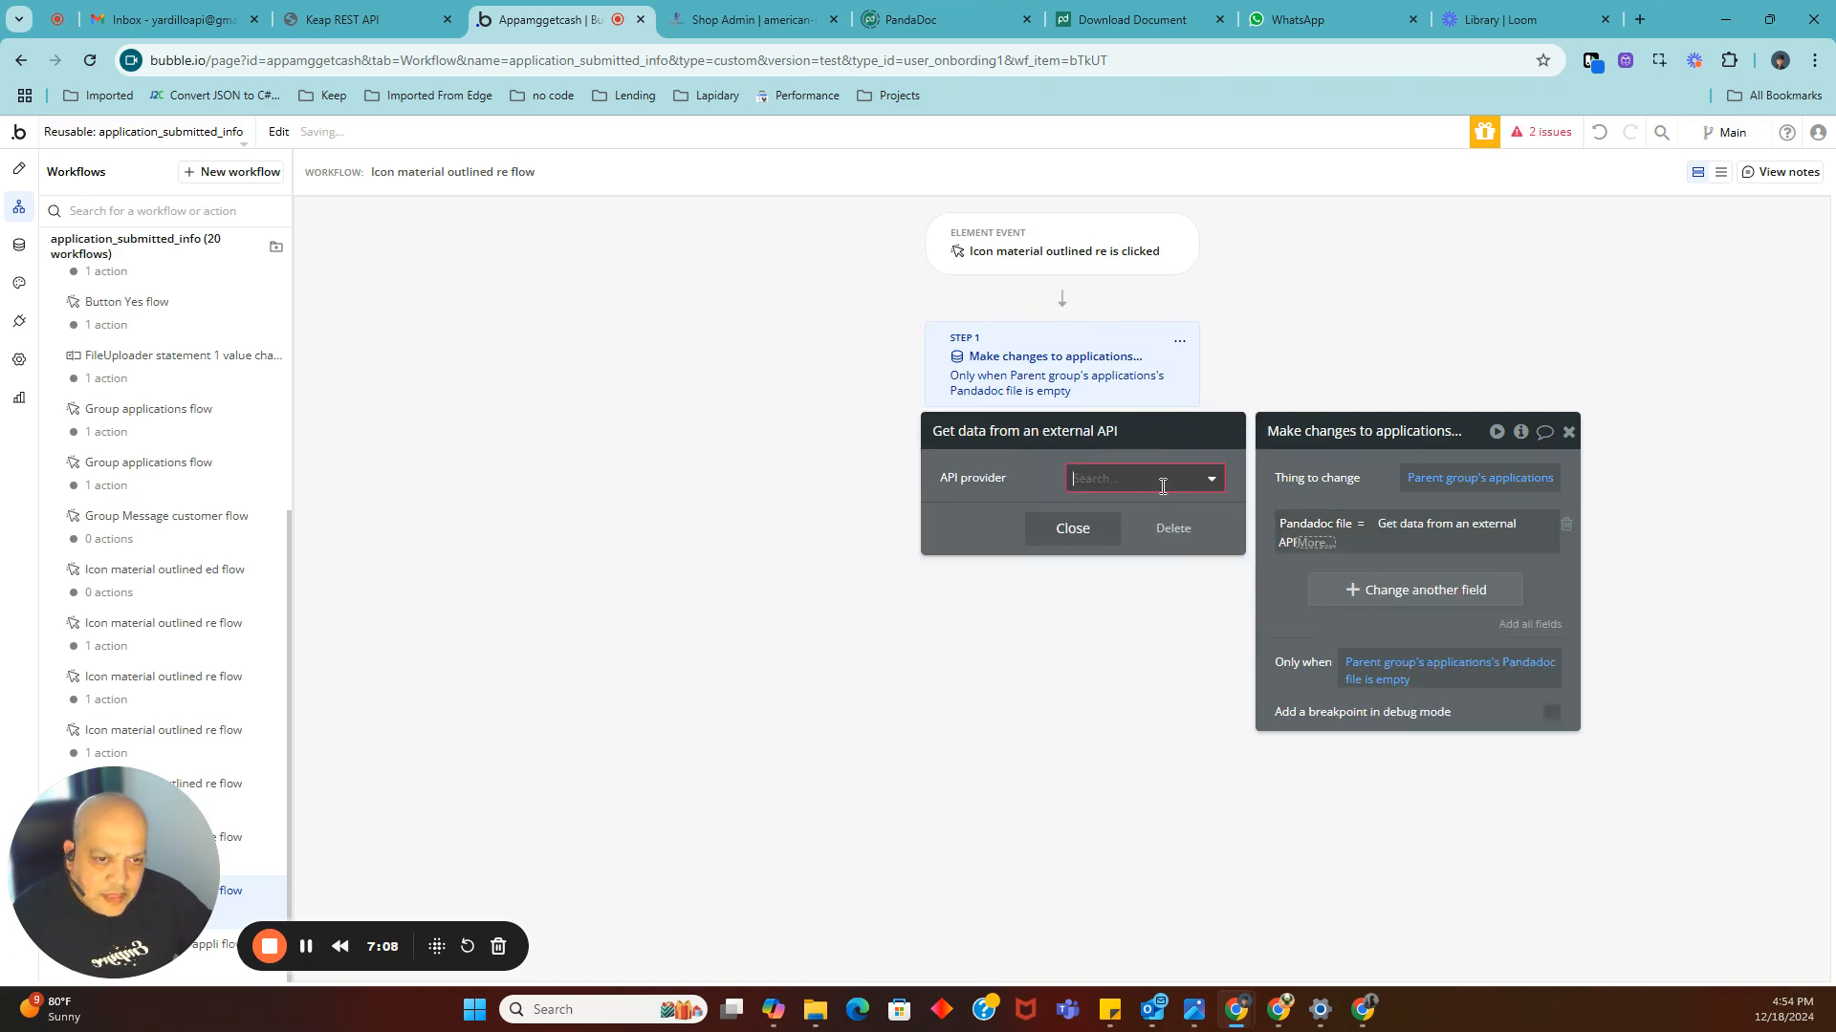
click(1160, 479)
text(dow)
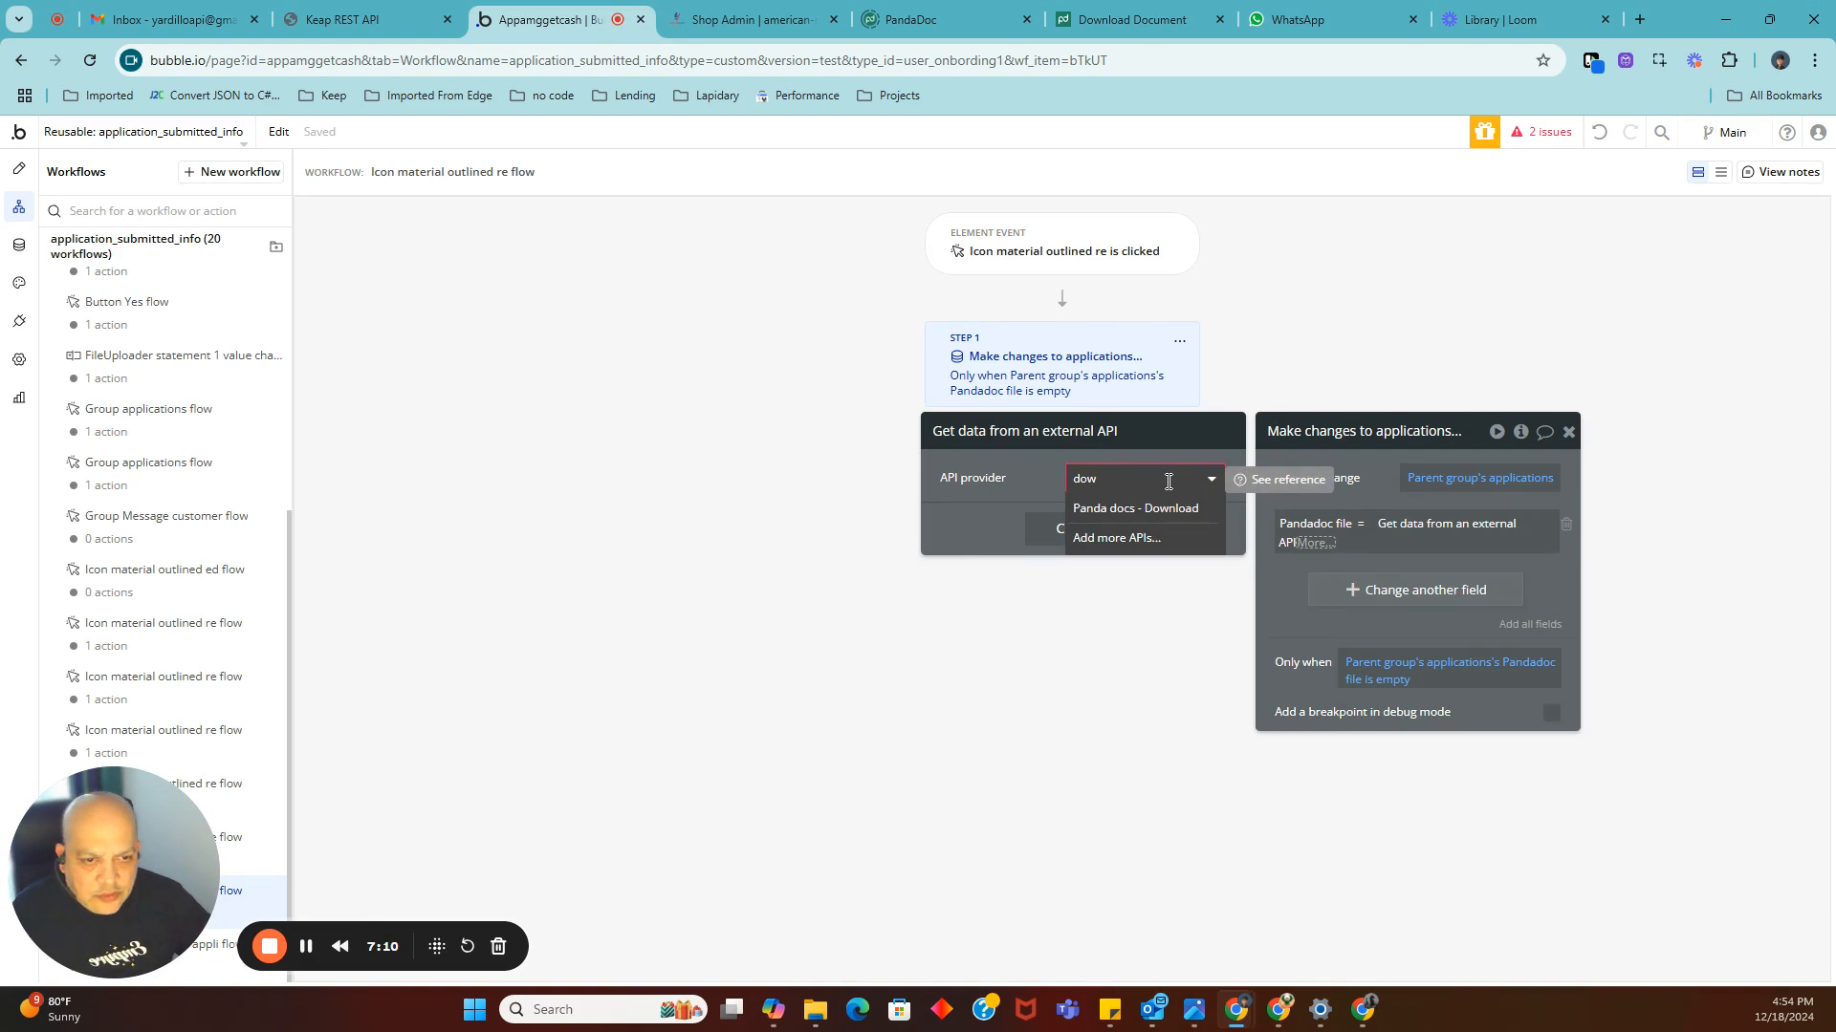
click(1147, 508)
Replace the Download call's path id with the dynamic value Parent group's applications's panda docid and close the call's settings.
double_click(1142, 517)
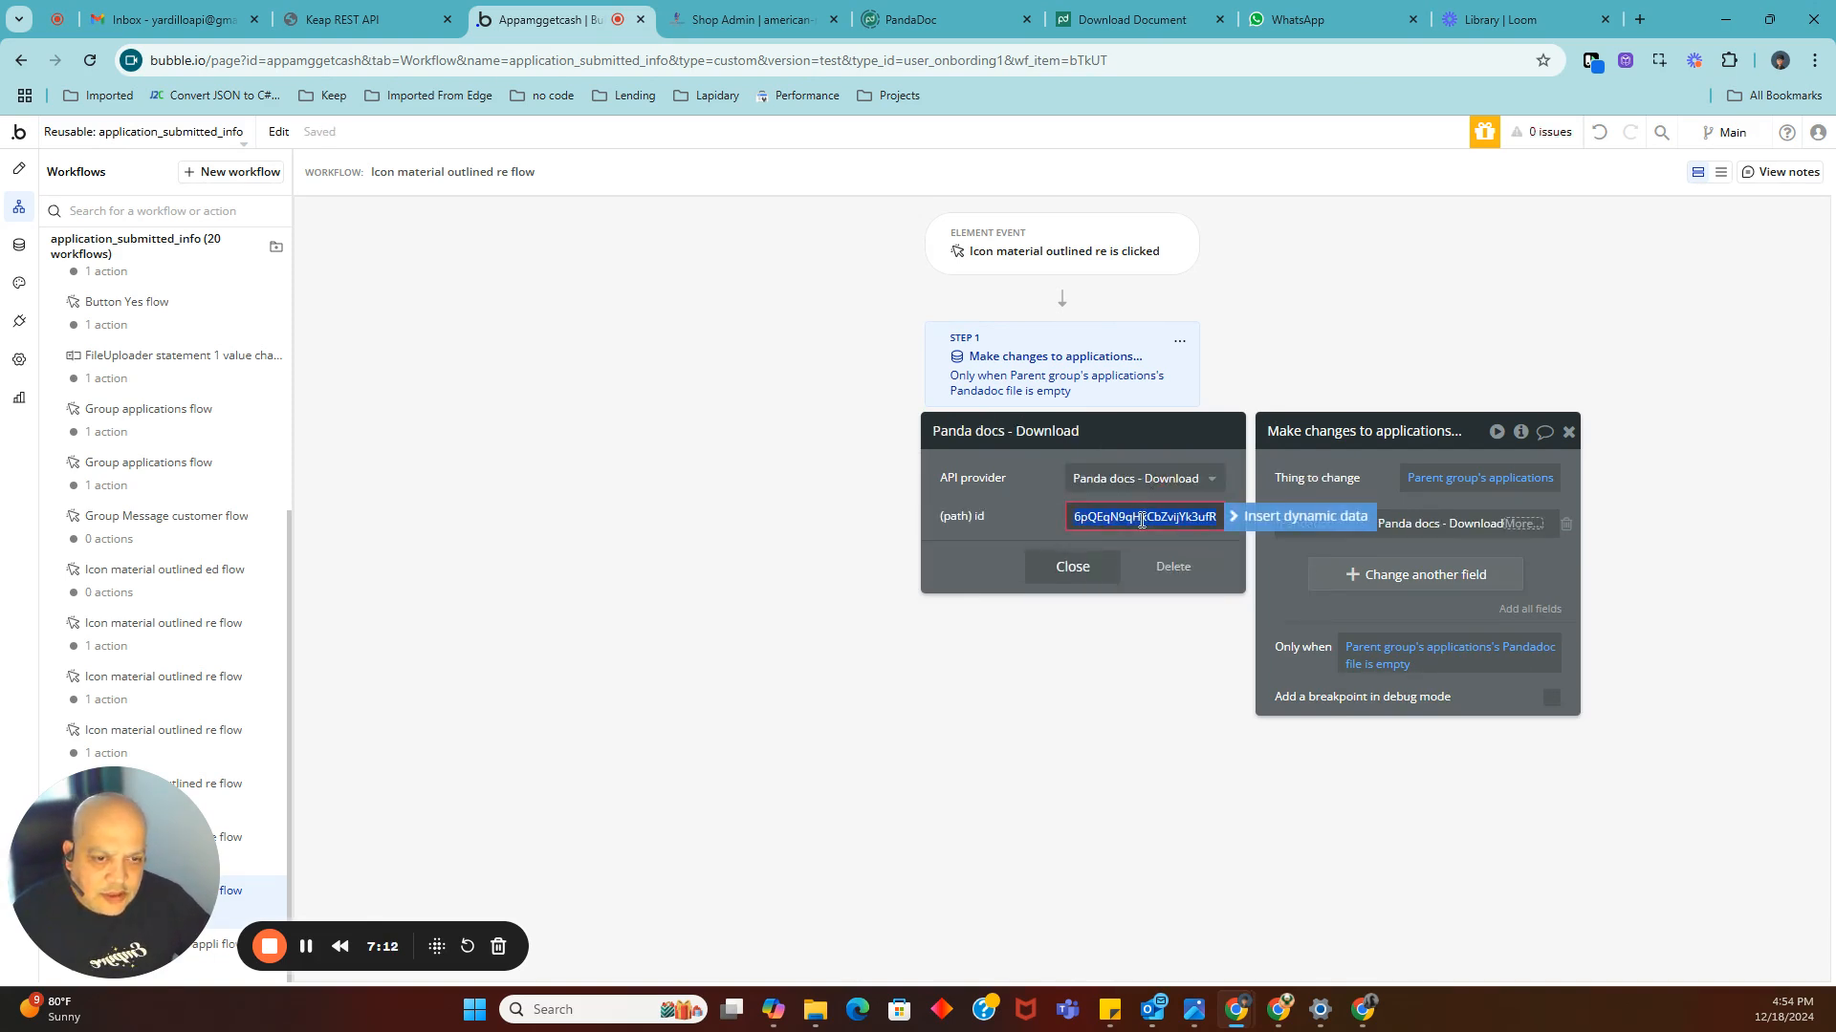
click(1248, 516)
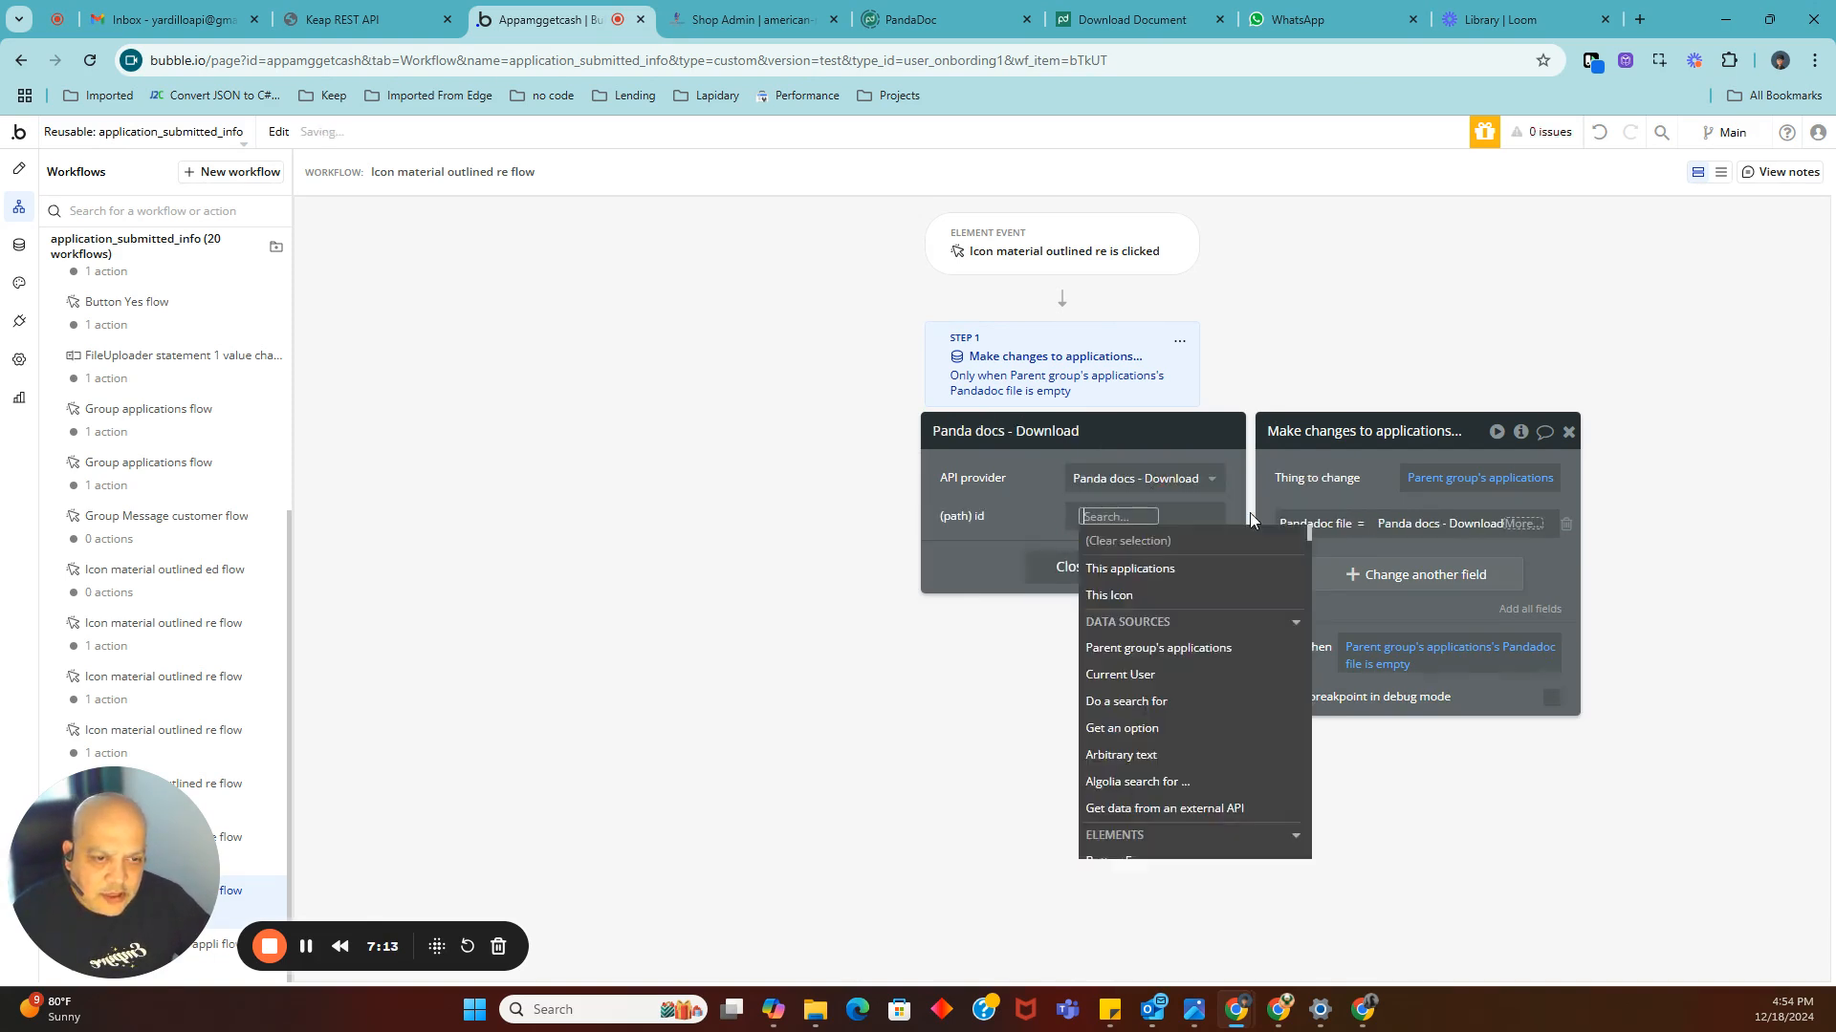
click(1196, 648)
text(p)
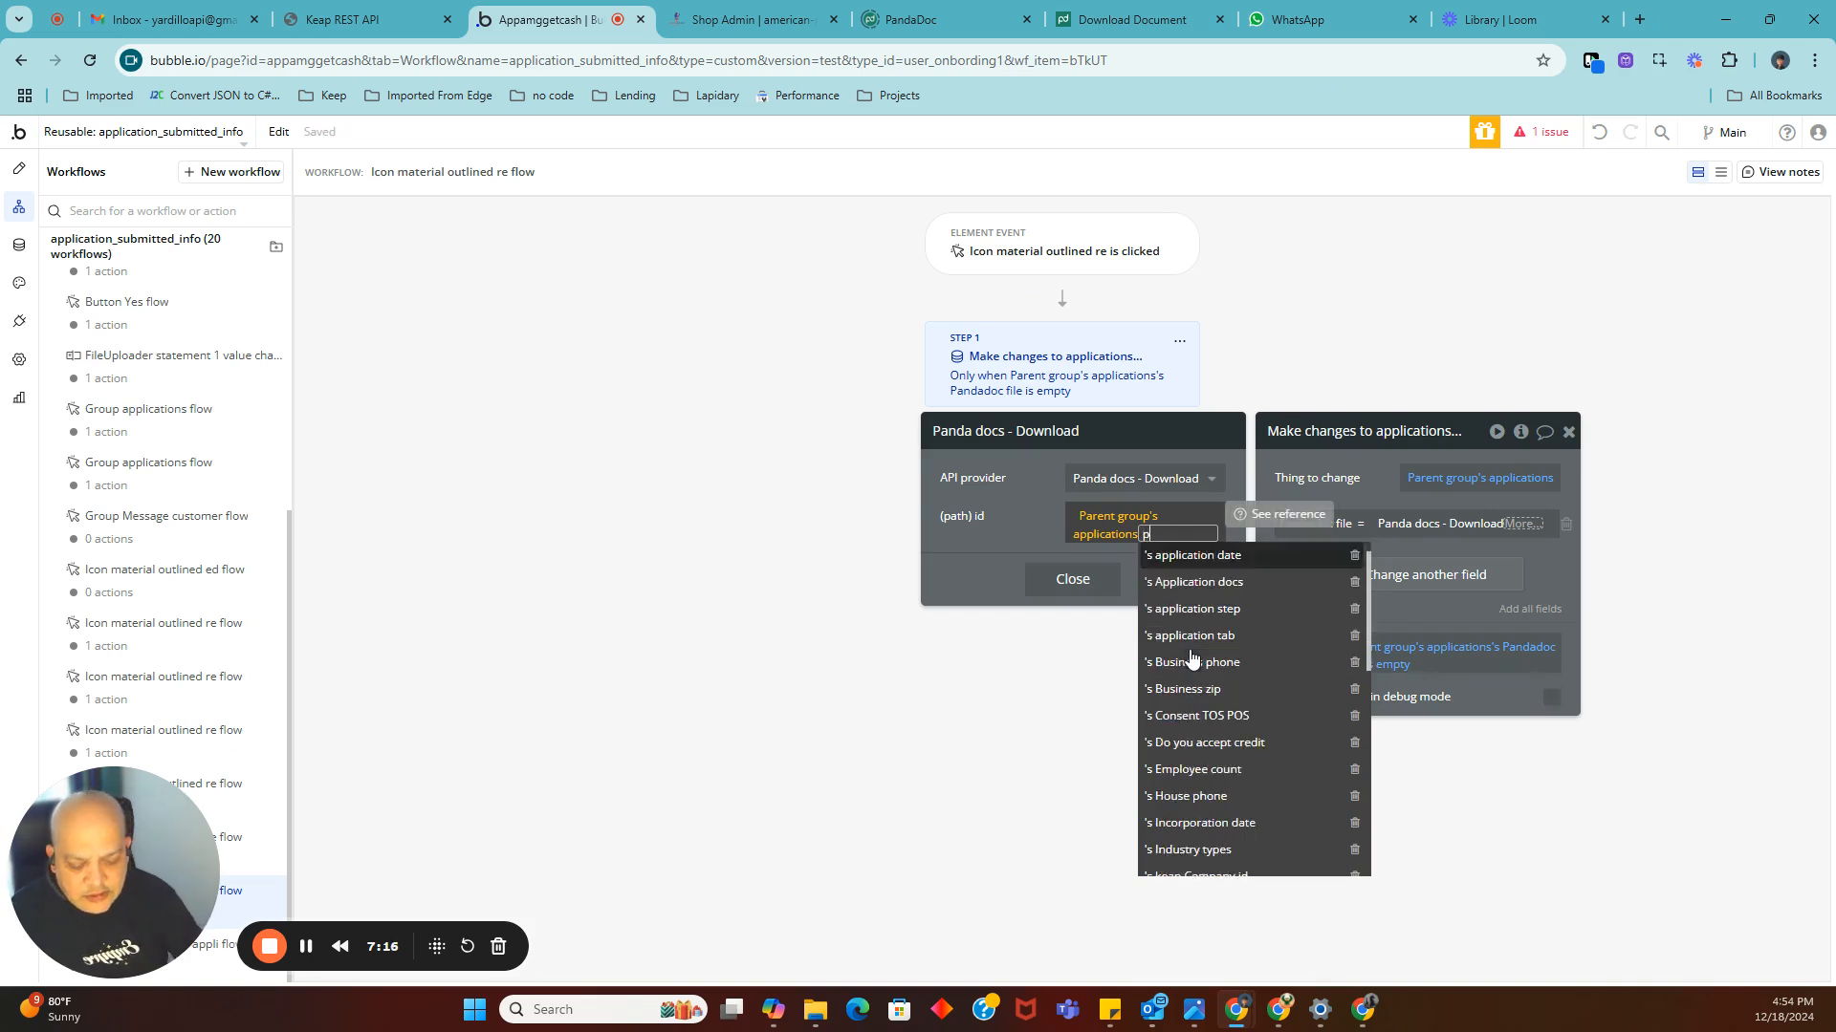
text(and)
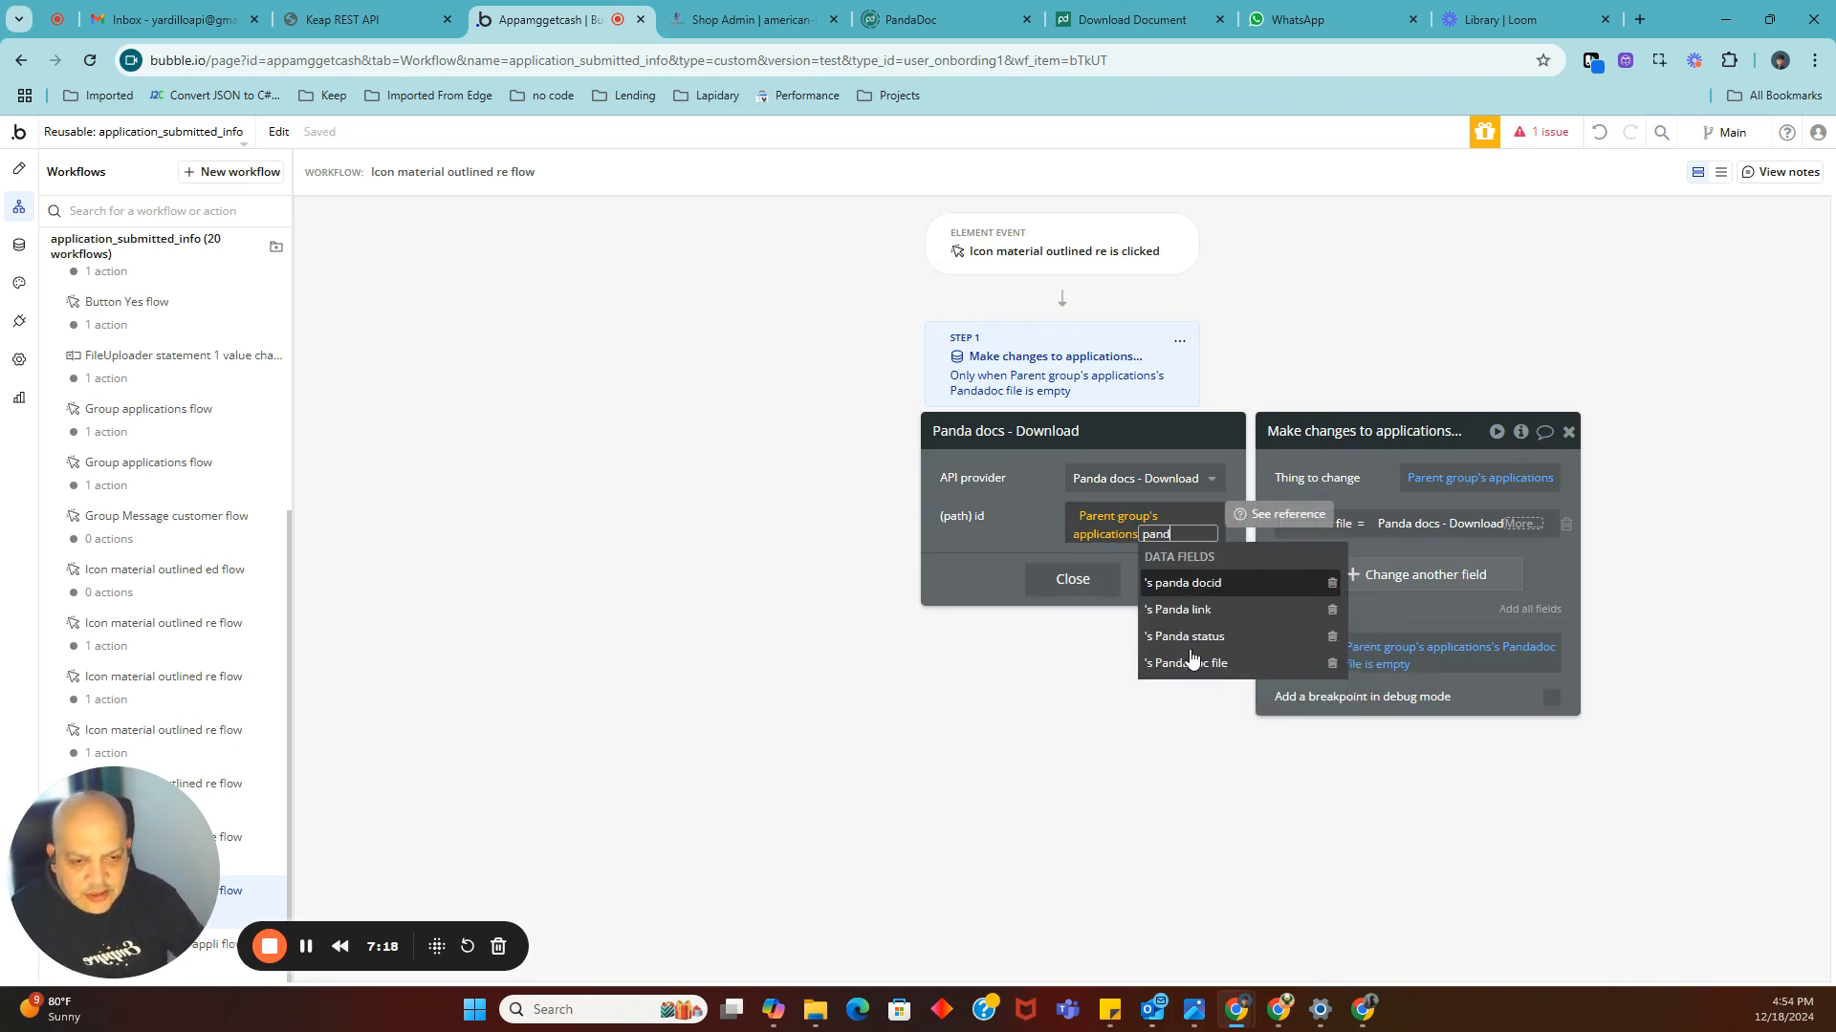
click(1185, 582)
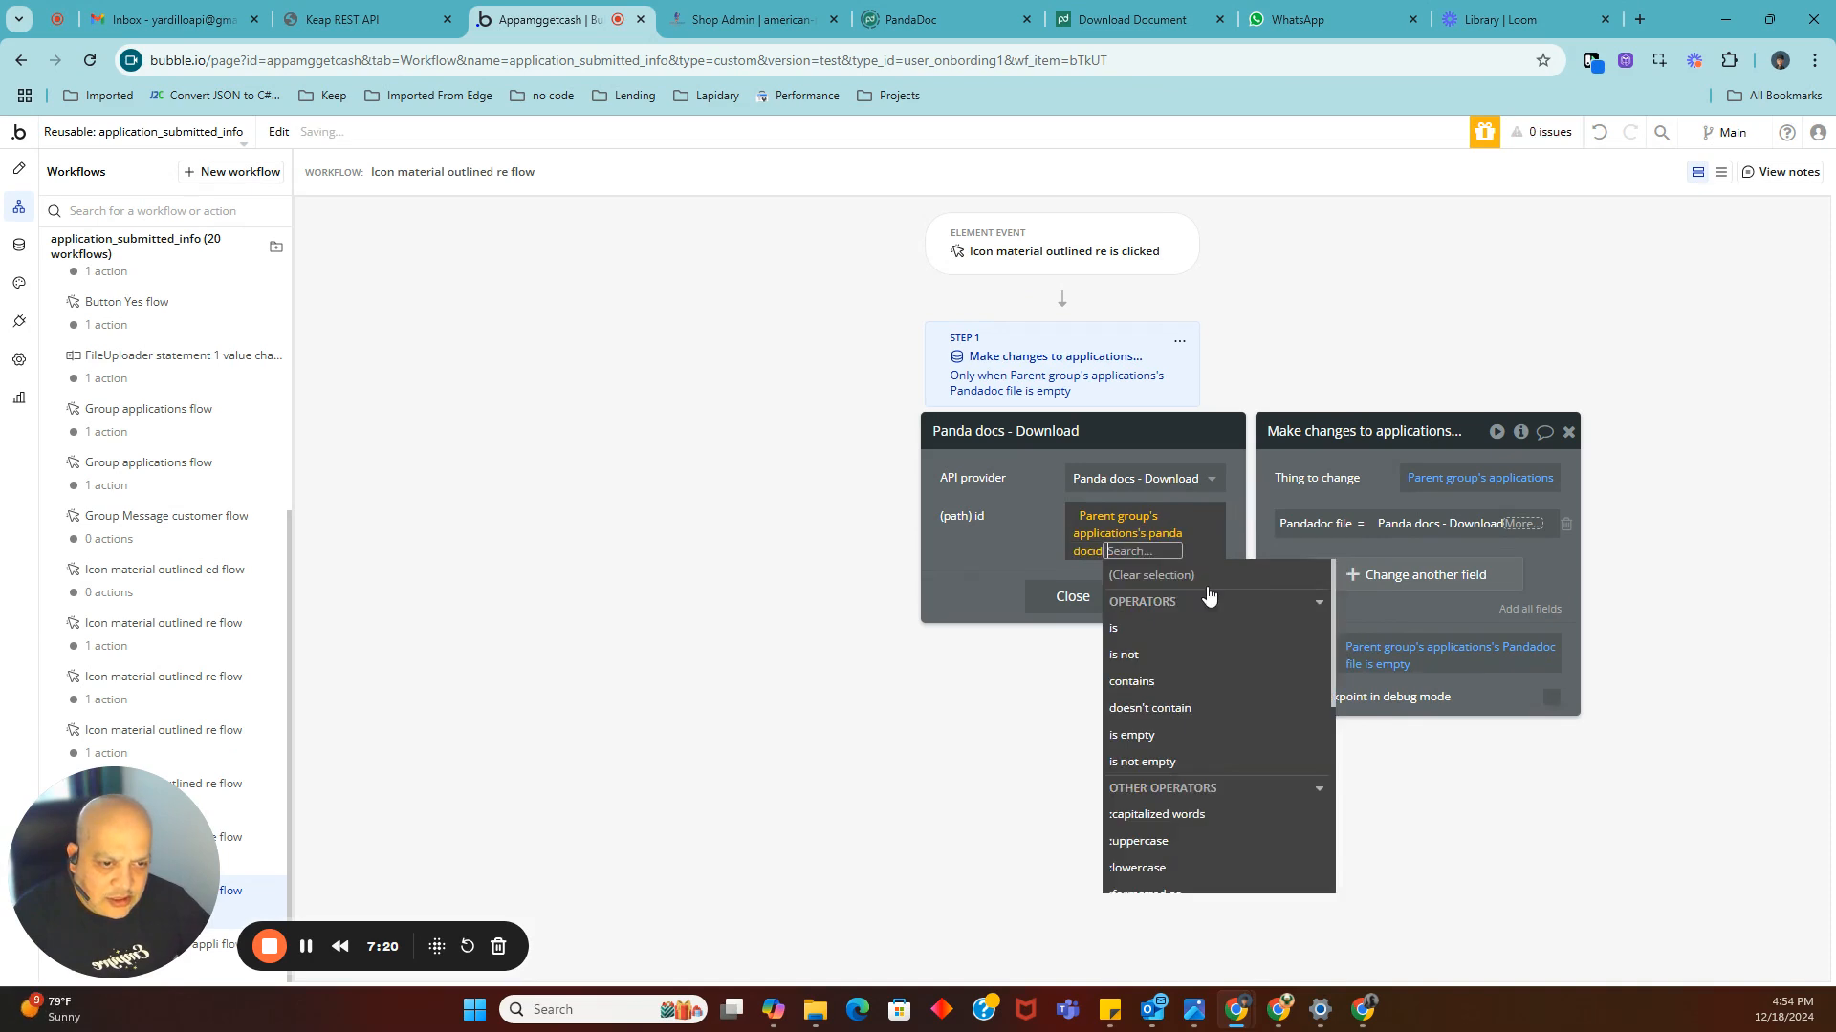
click(991, 536)
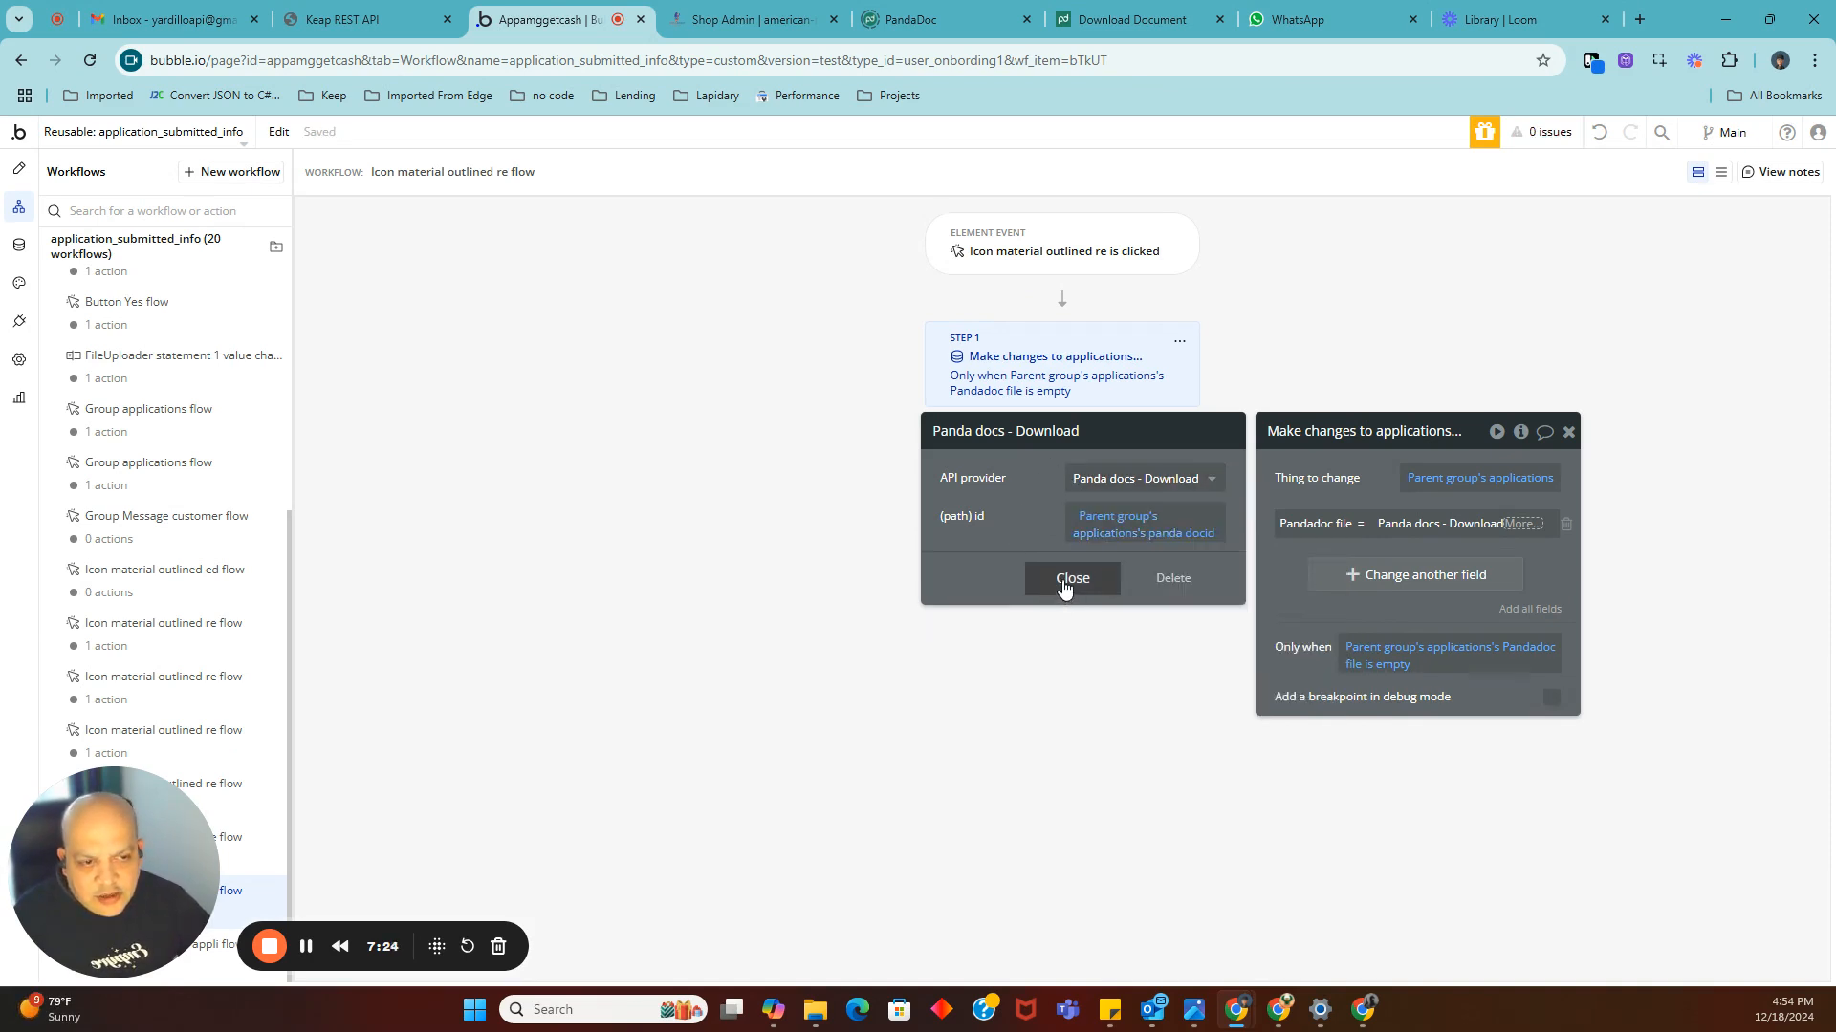
click(1064, 585)
Review the Make changes action's run condition and the Open an external website action's destination.
click(1283, 579)
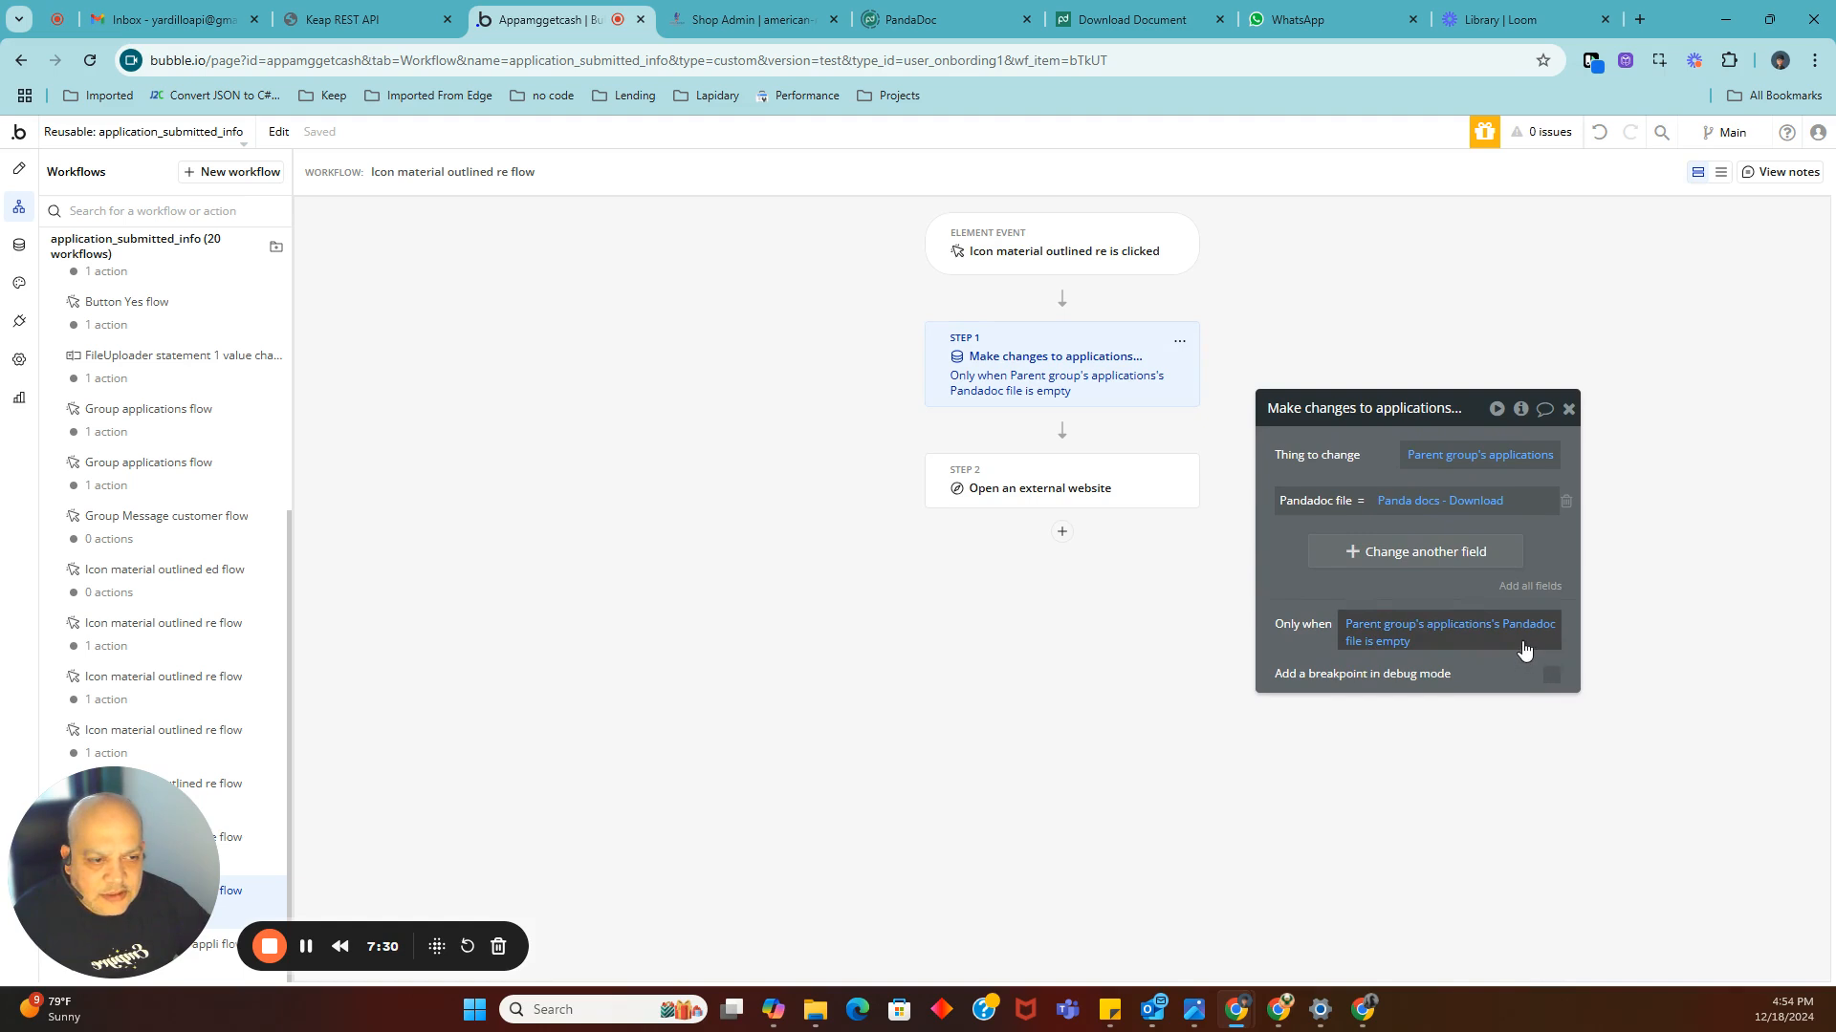
click(1030, 475)
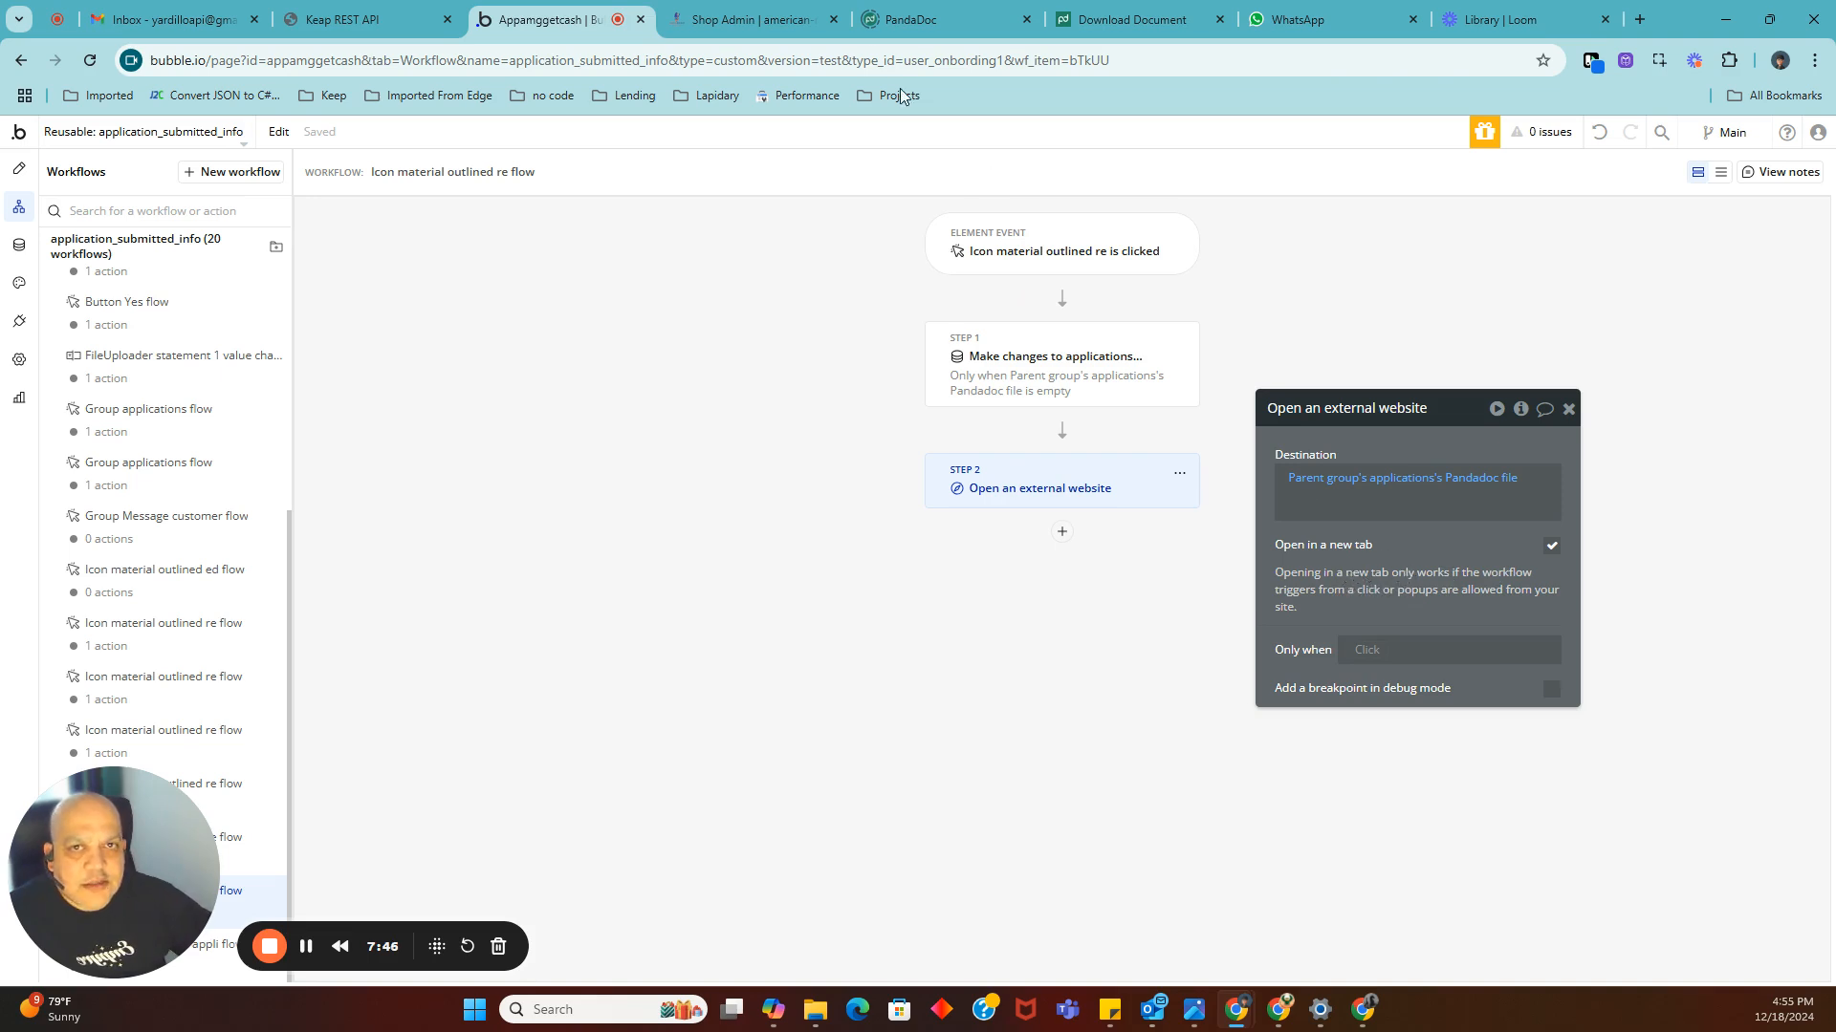
Switch to the Shop Admin page, open the last listed customer's application and view its Signed document.
click(765, 20)
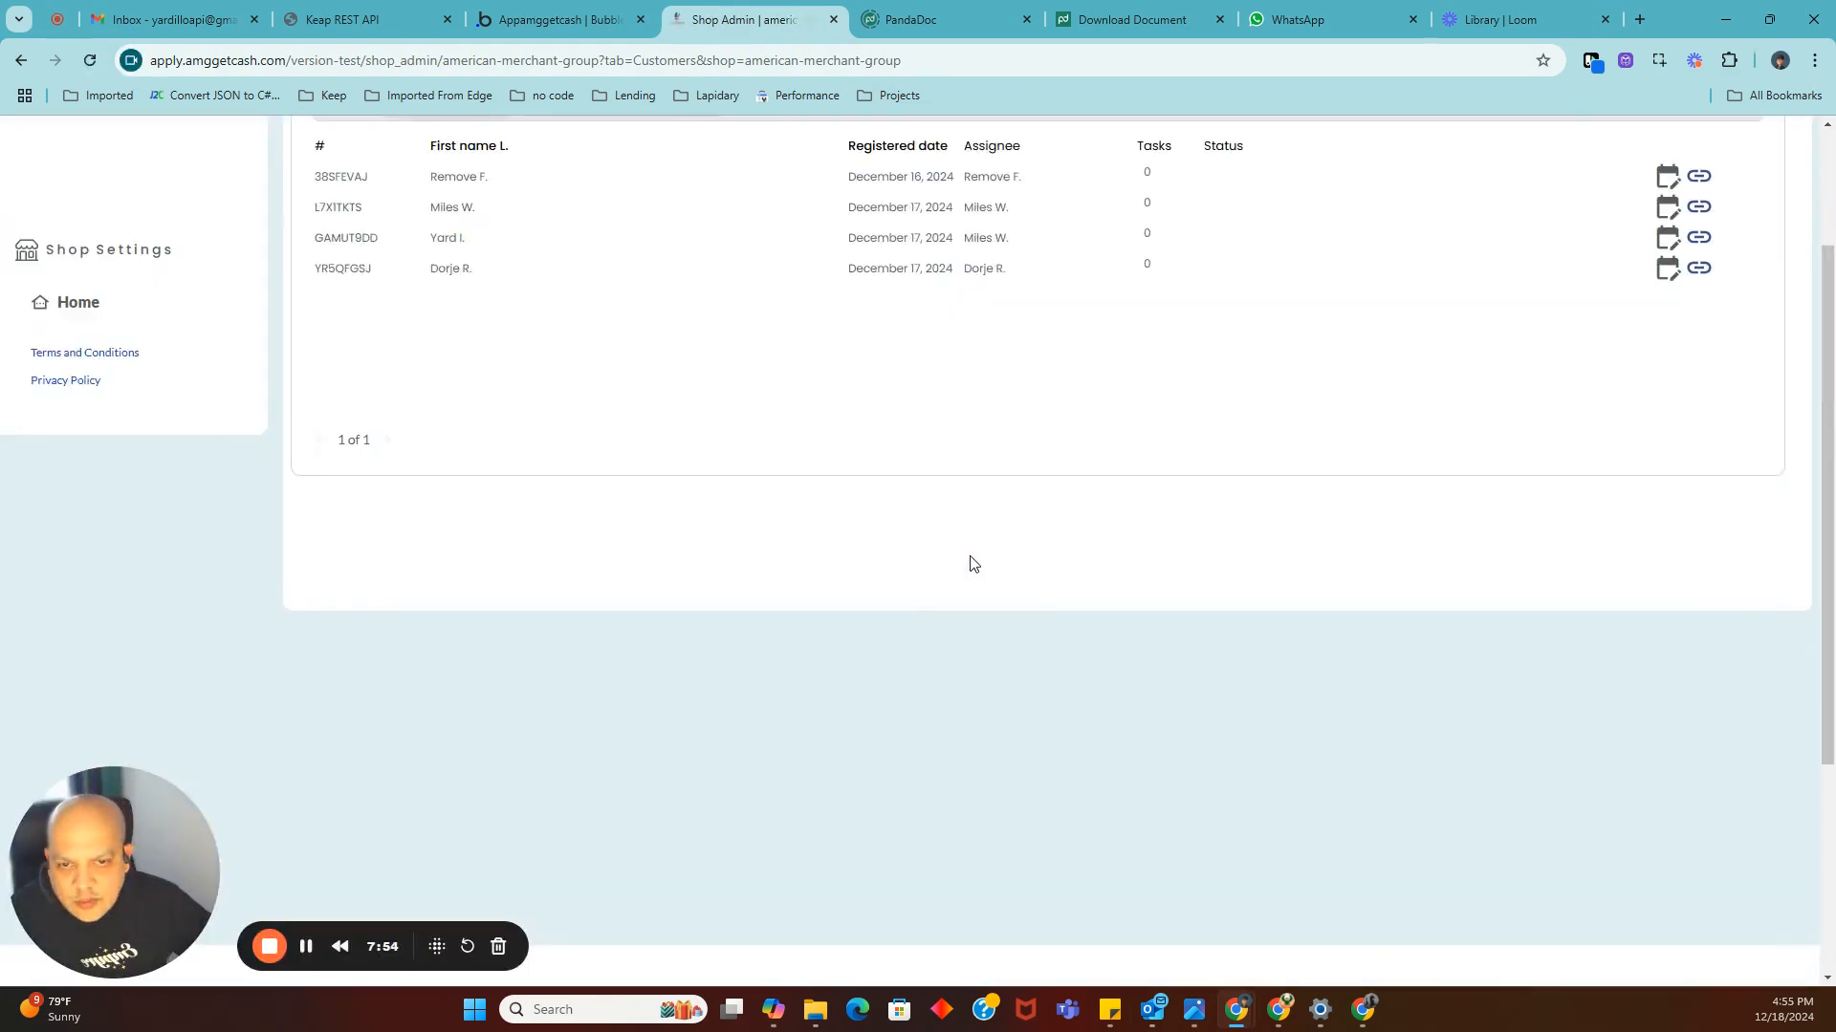
scroll(973, 564, up, 2)
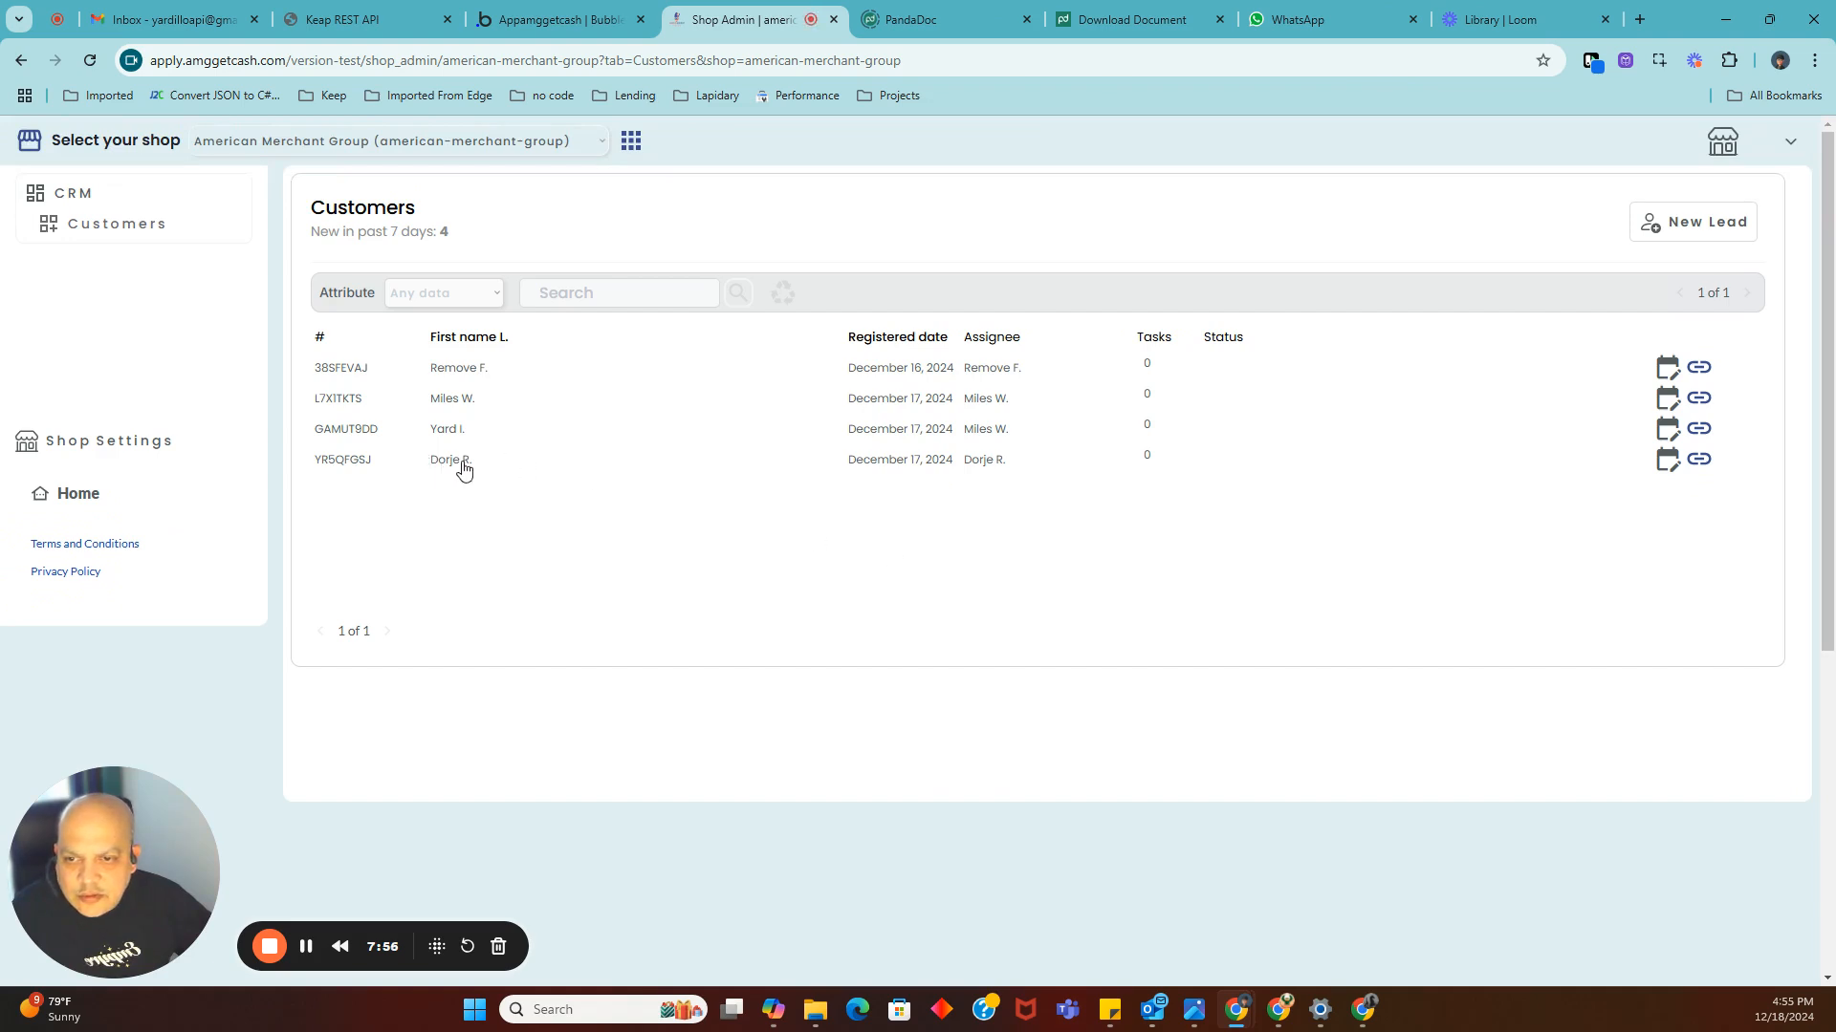
click(464, 468)
scroll(622, 516, down, 2)
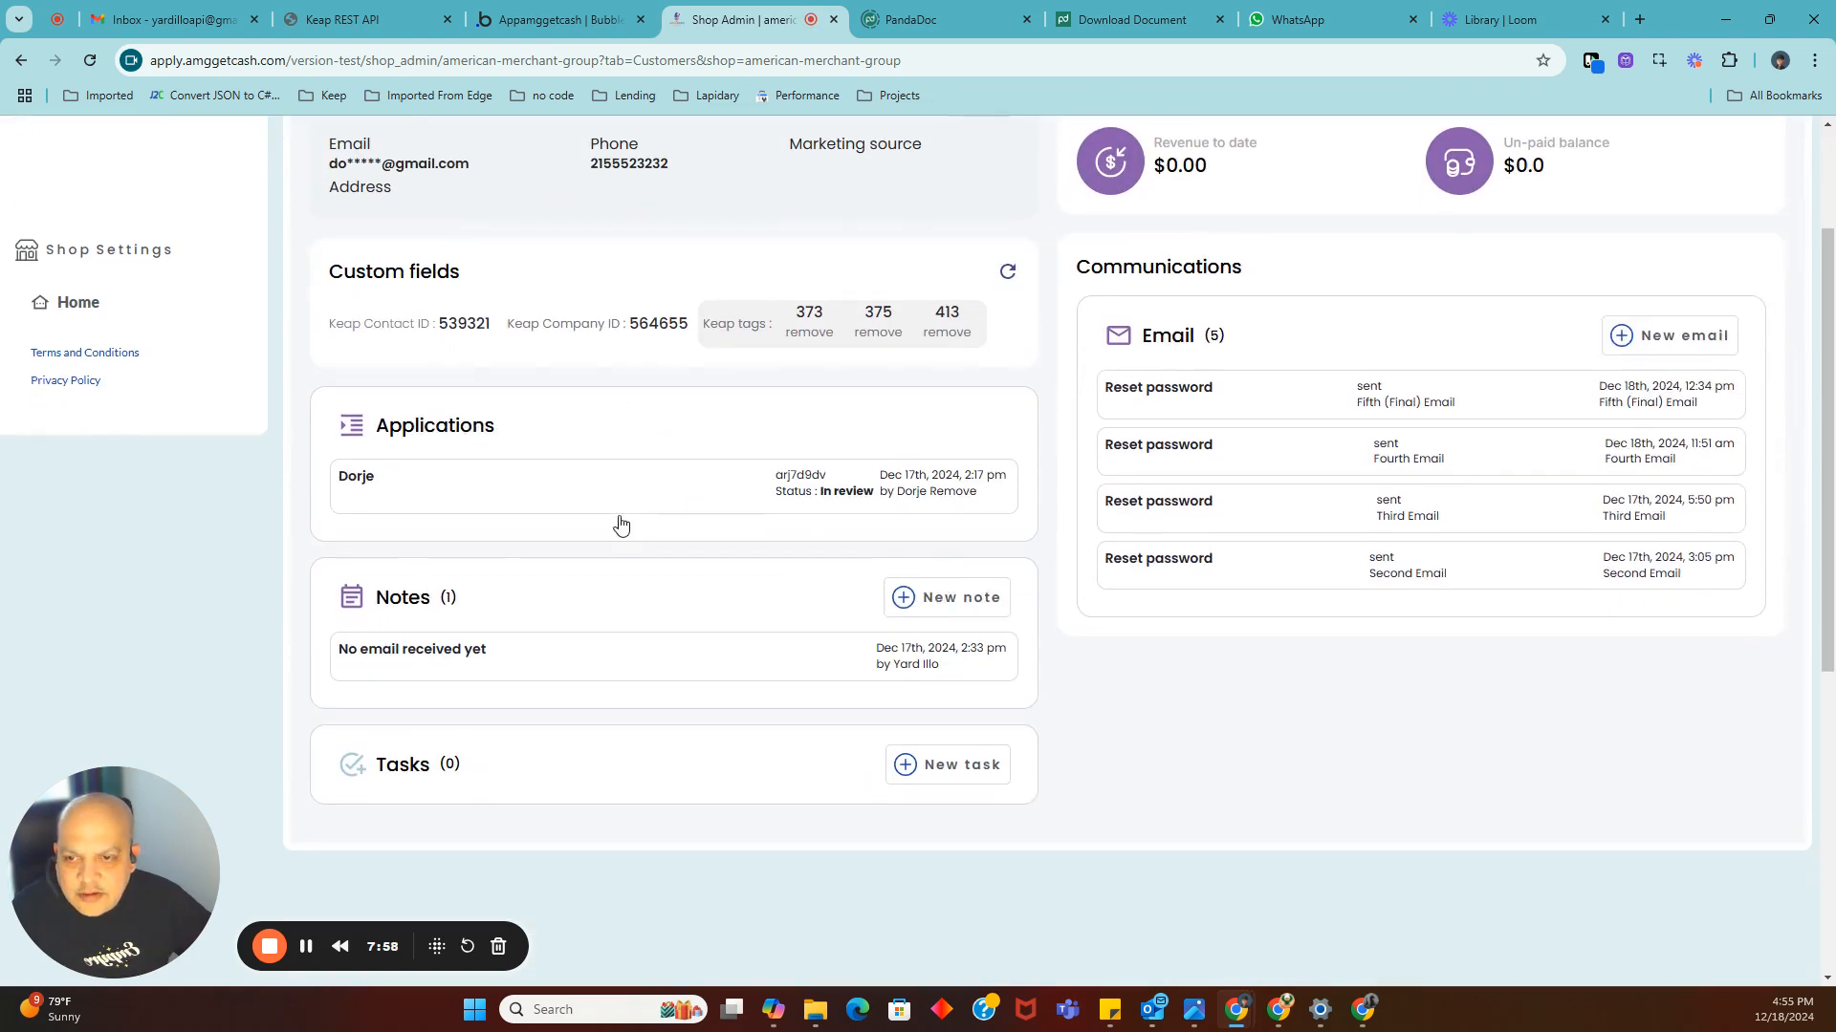
click(613, 504)
scroll(614, 505, down, 4)
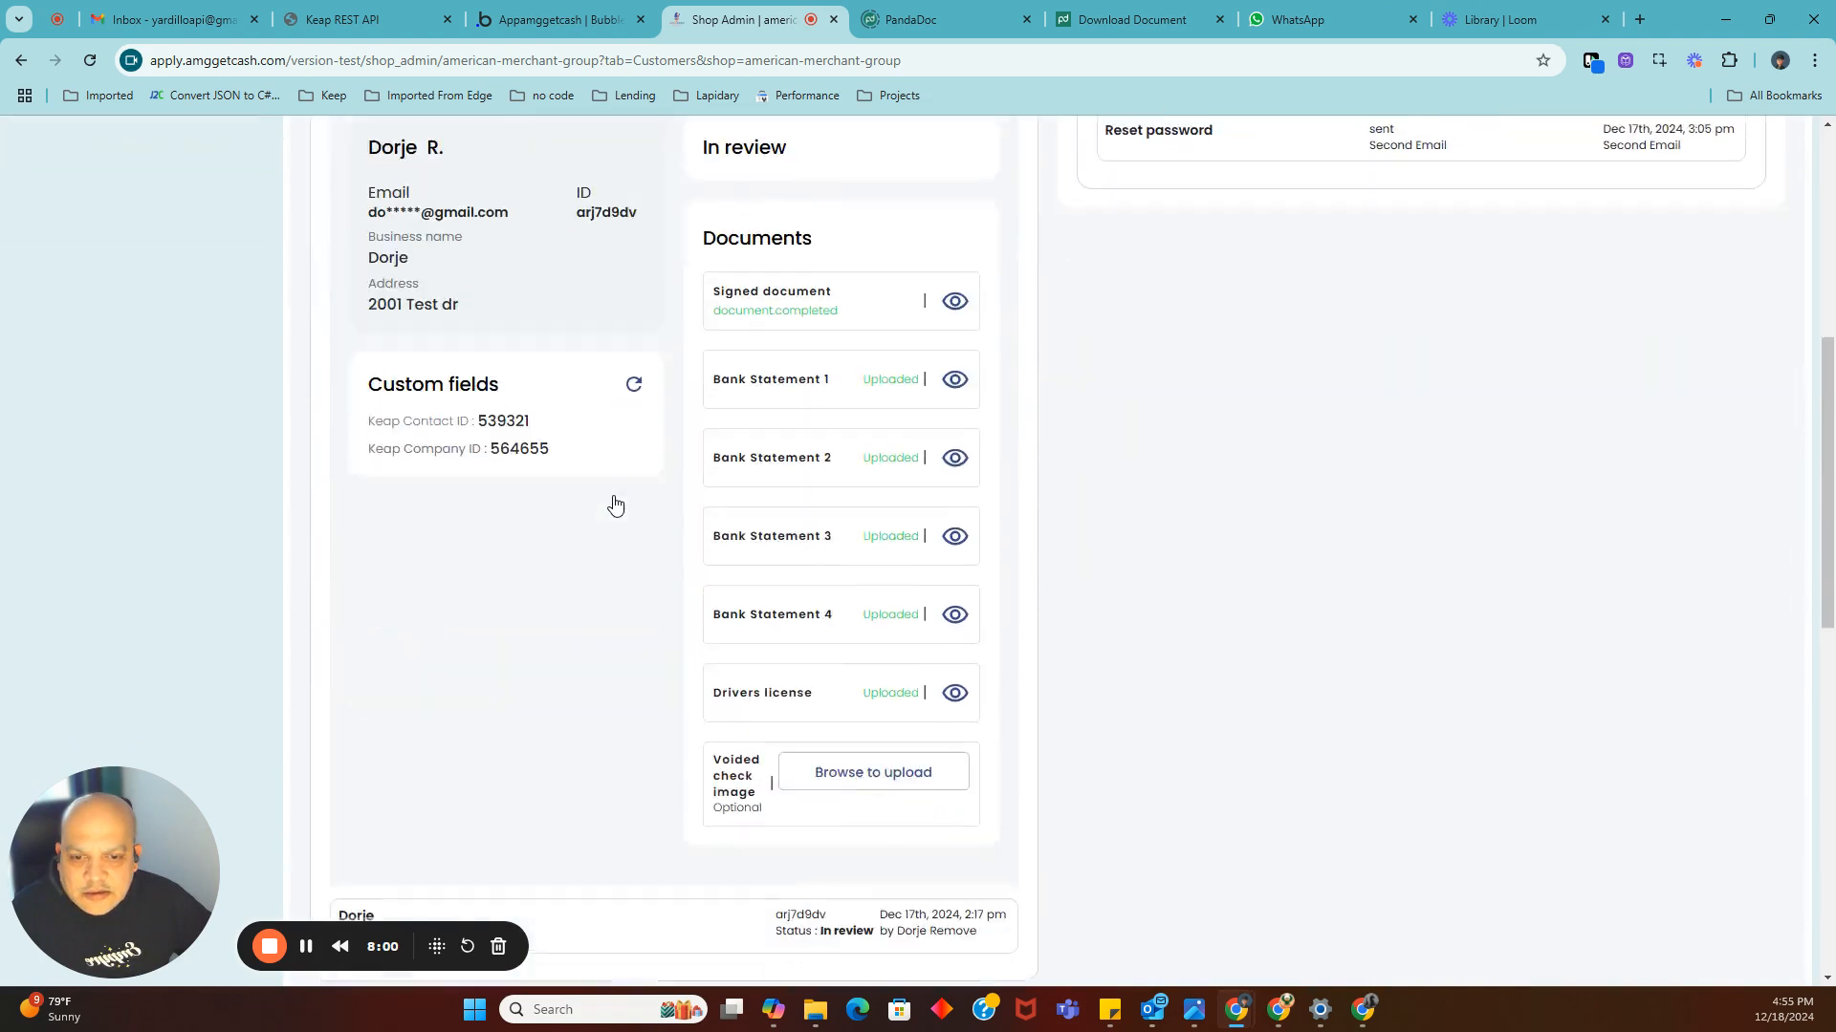
click(954, 255)
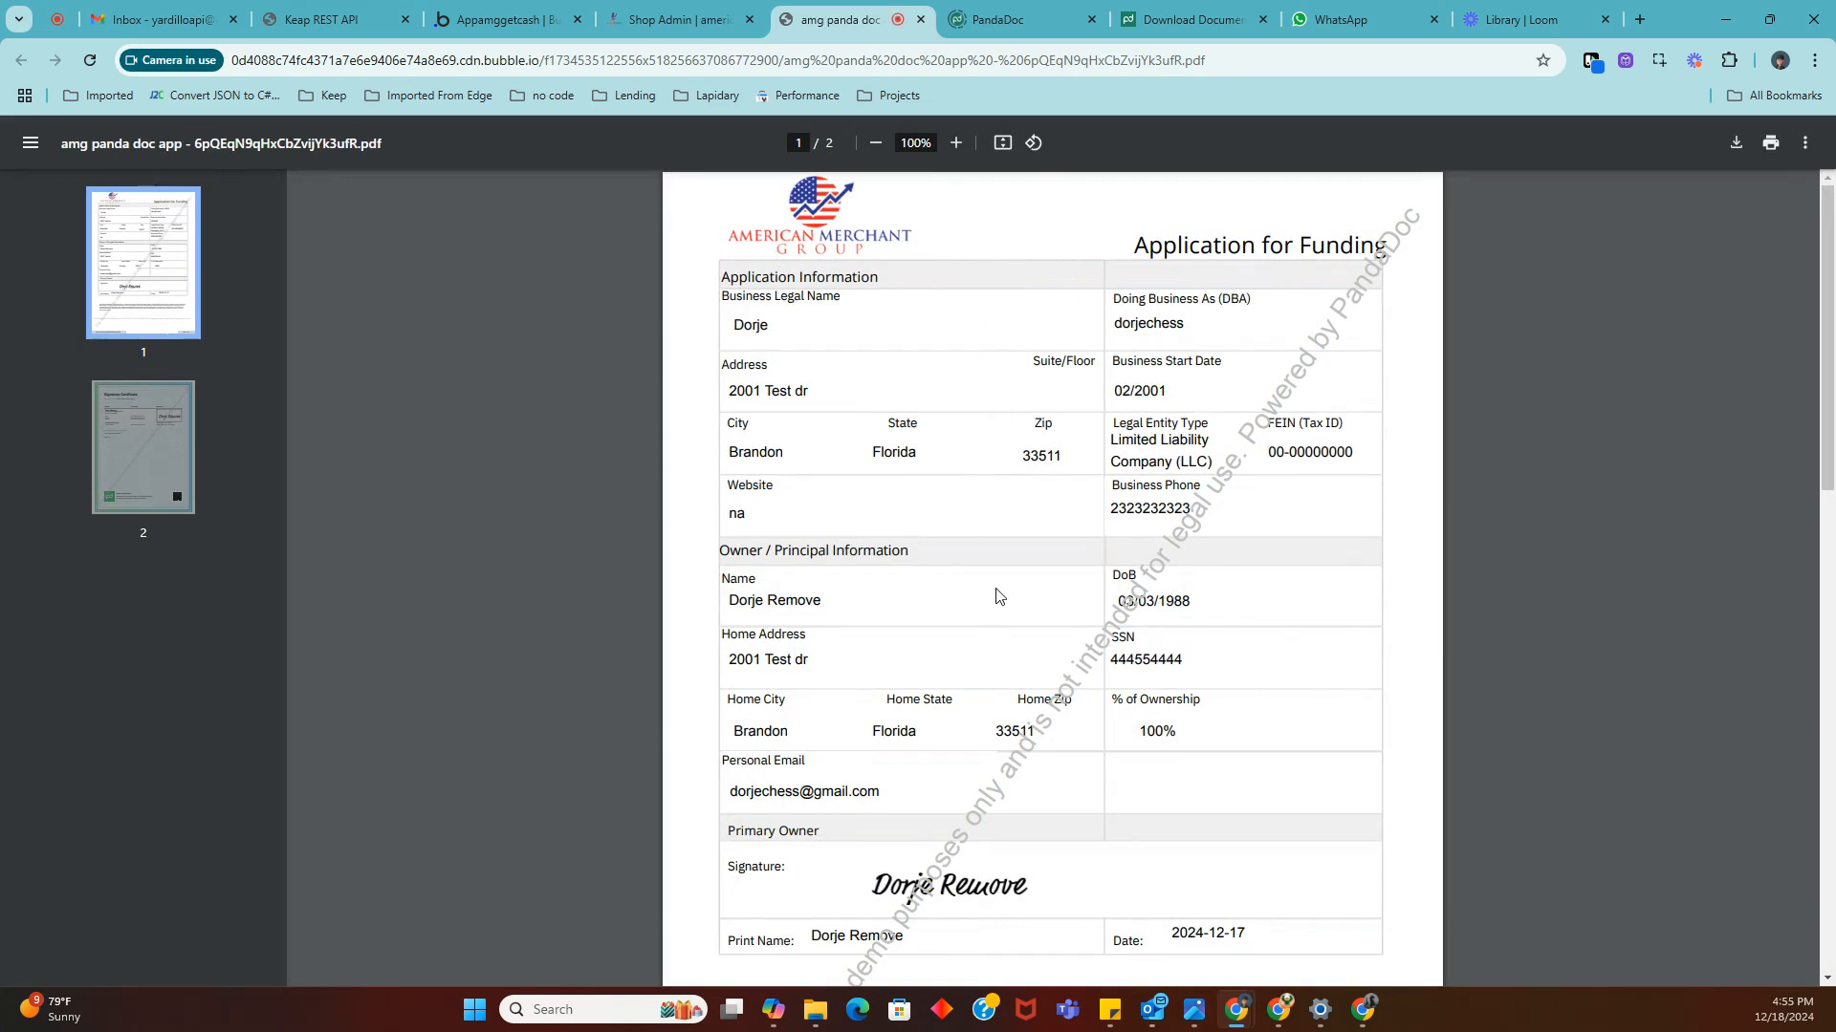
Examine both pages of the signed PDF, including the Signature Certificate, and close it to return to Shop Admin.
click(696, 23)
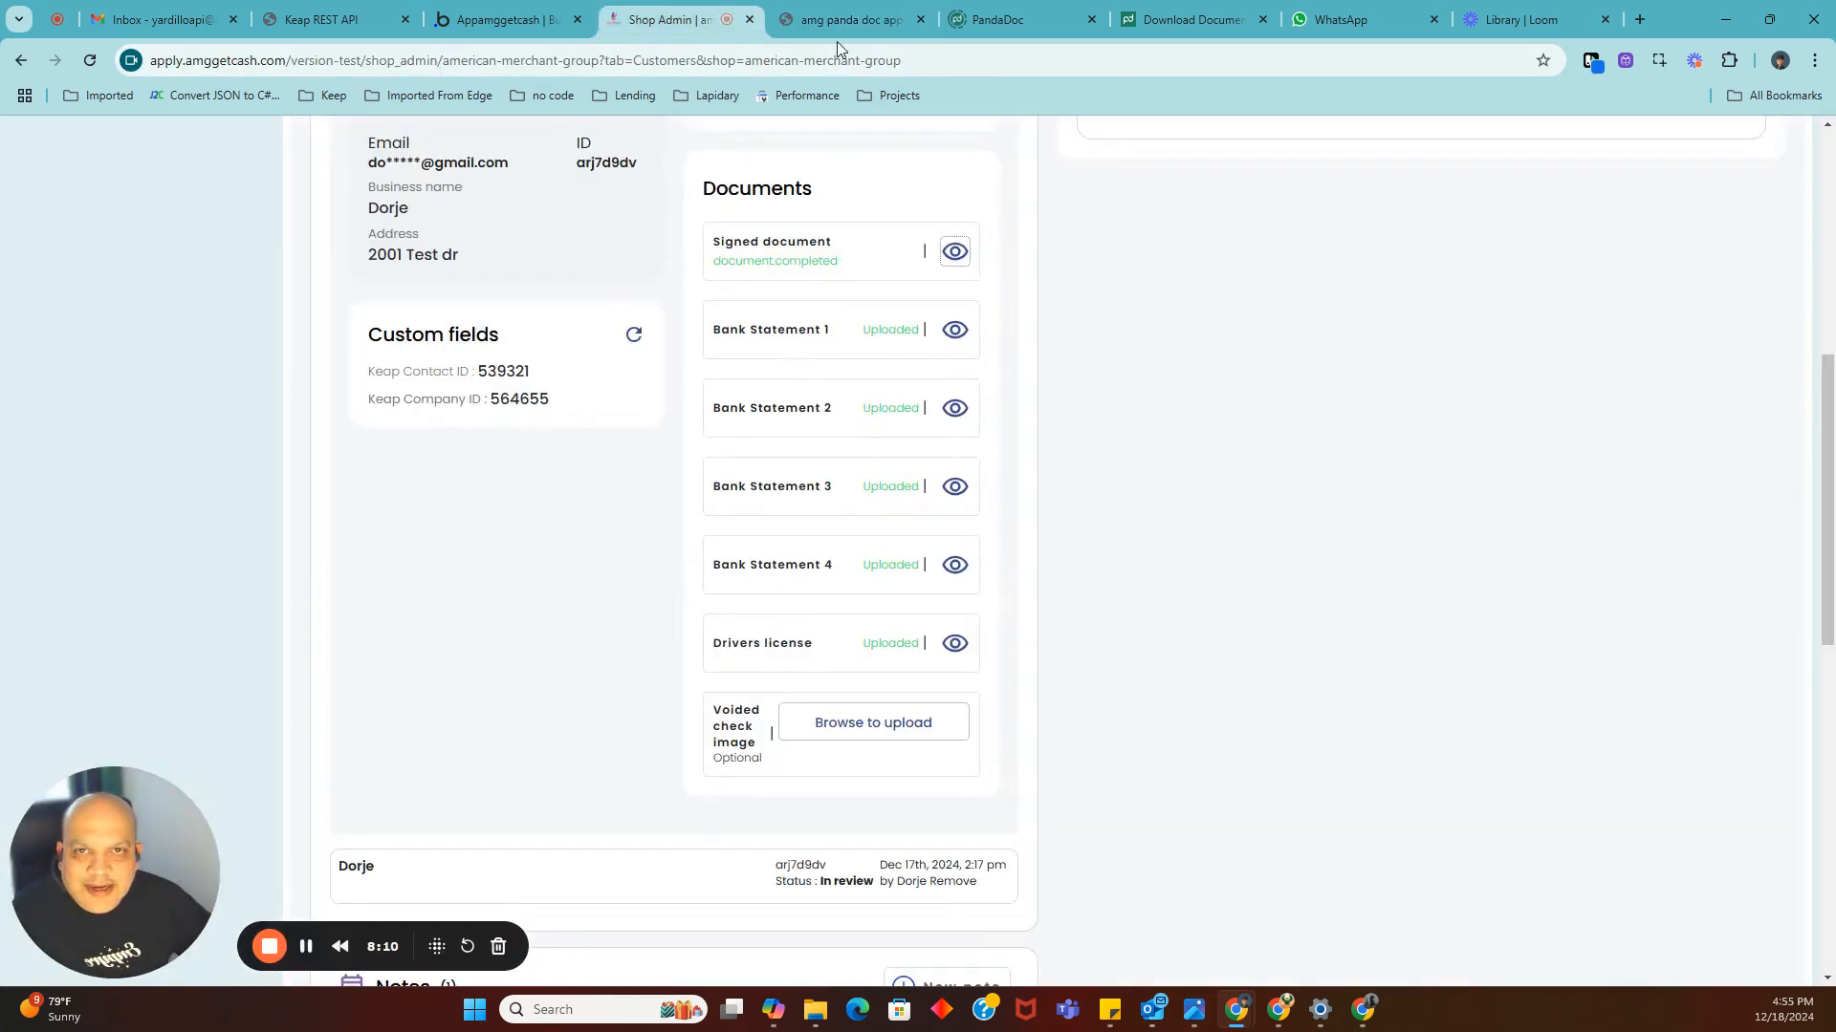
click(847, 19)
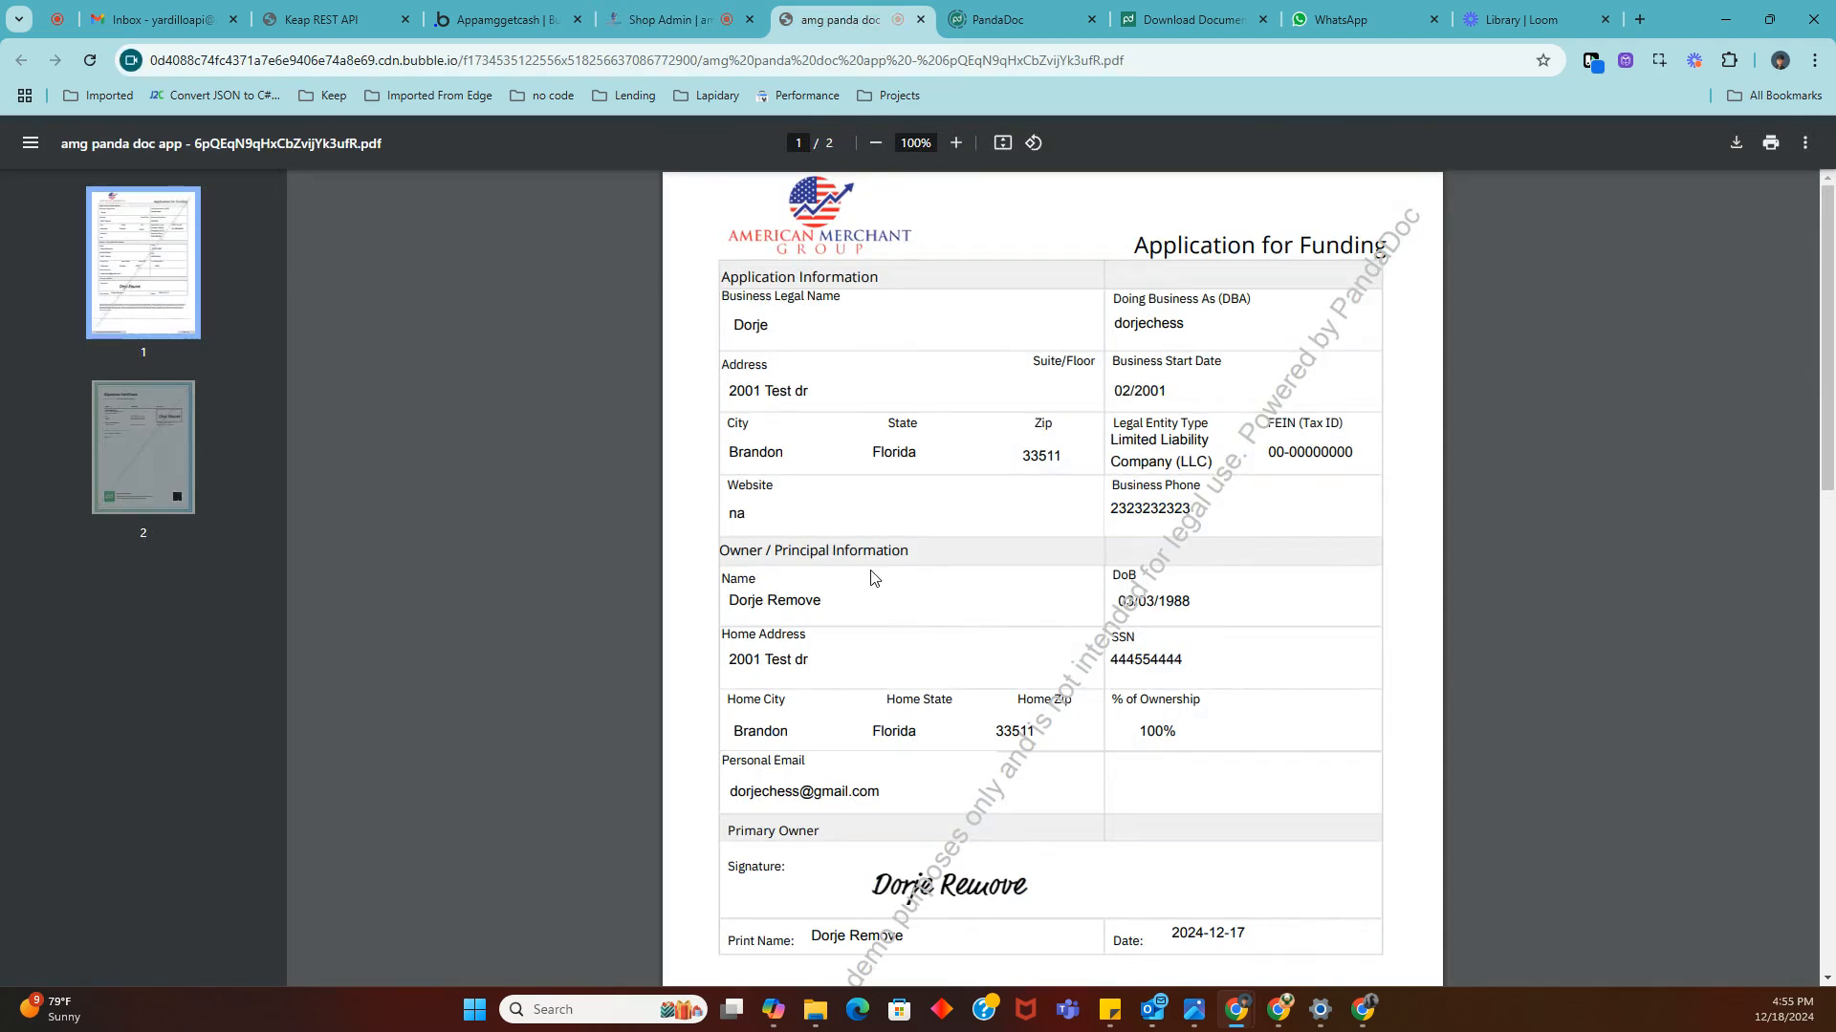
scroll(872, 577, down, 4)
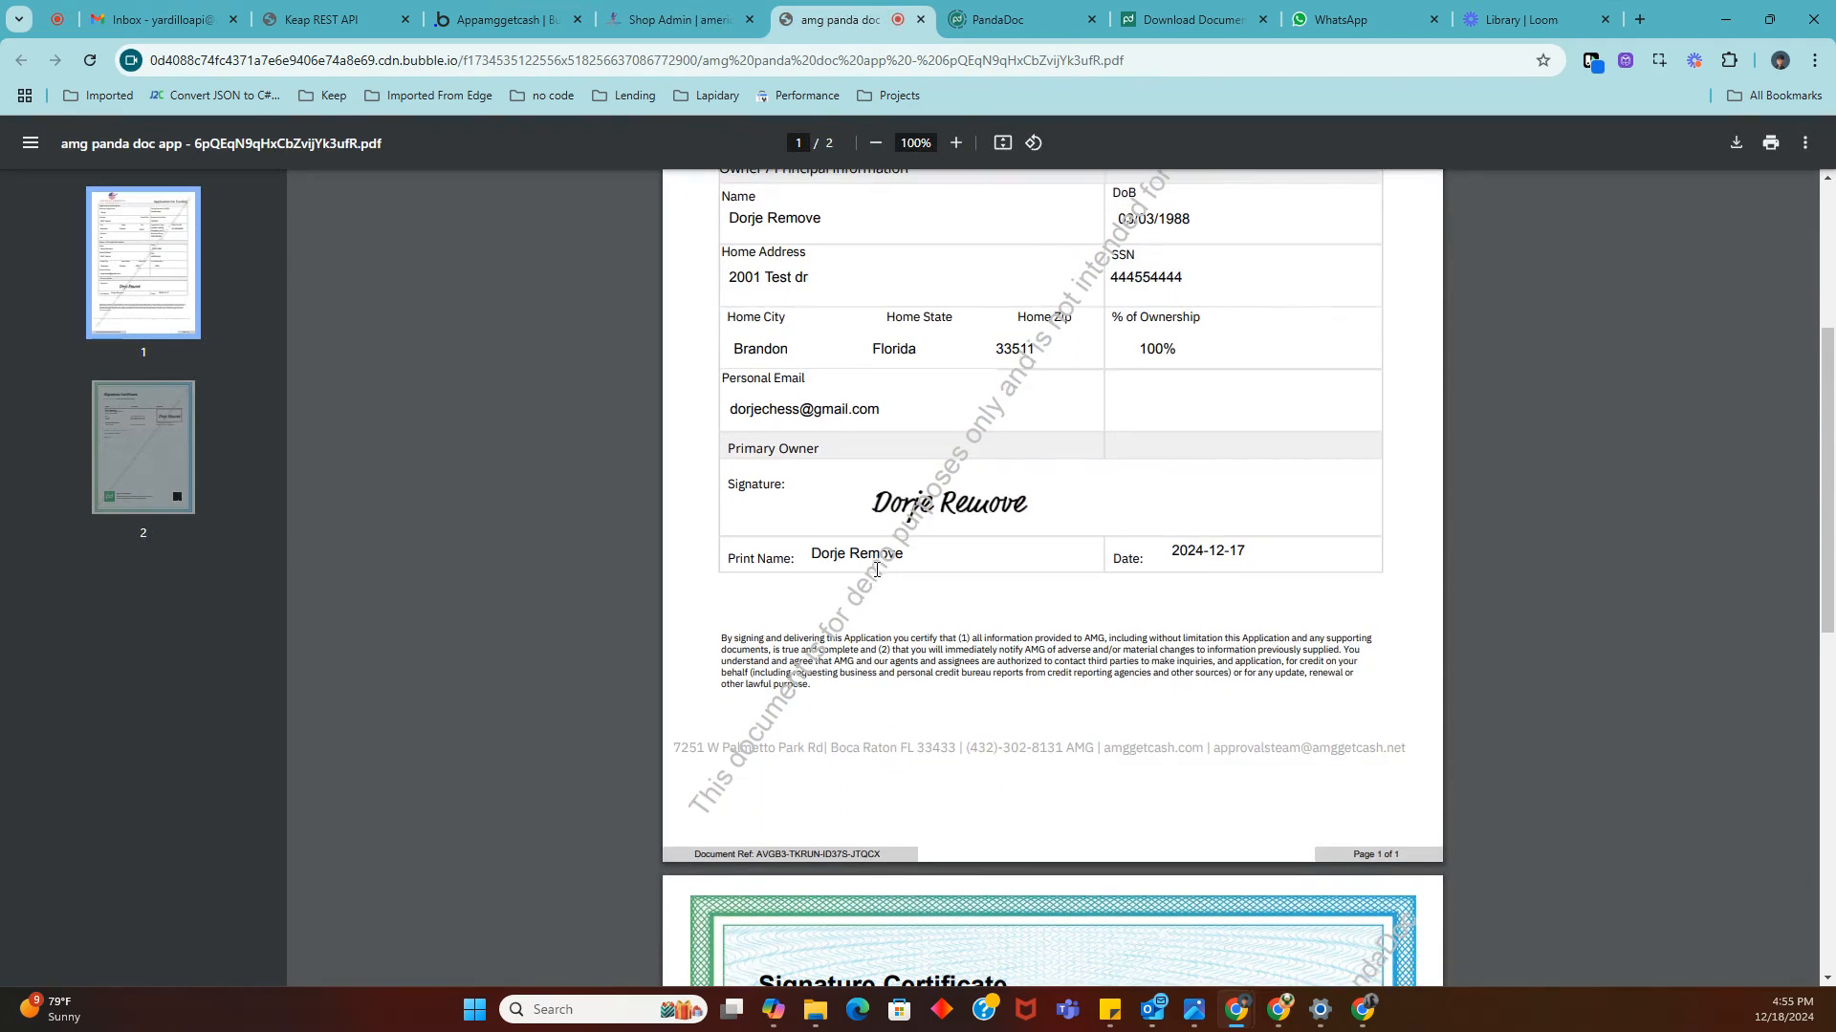
scroll(876, 571, down, 10)
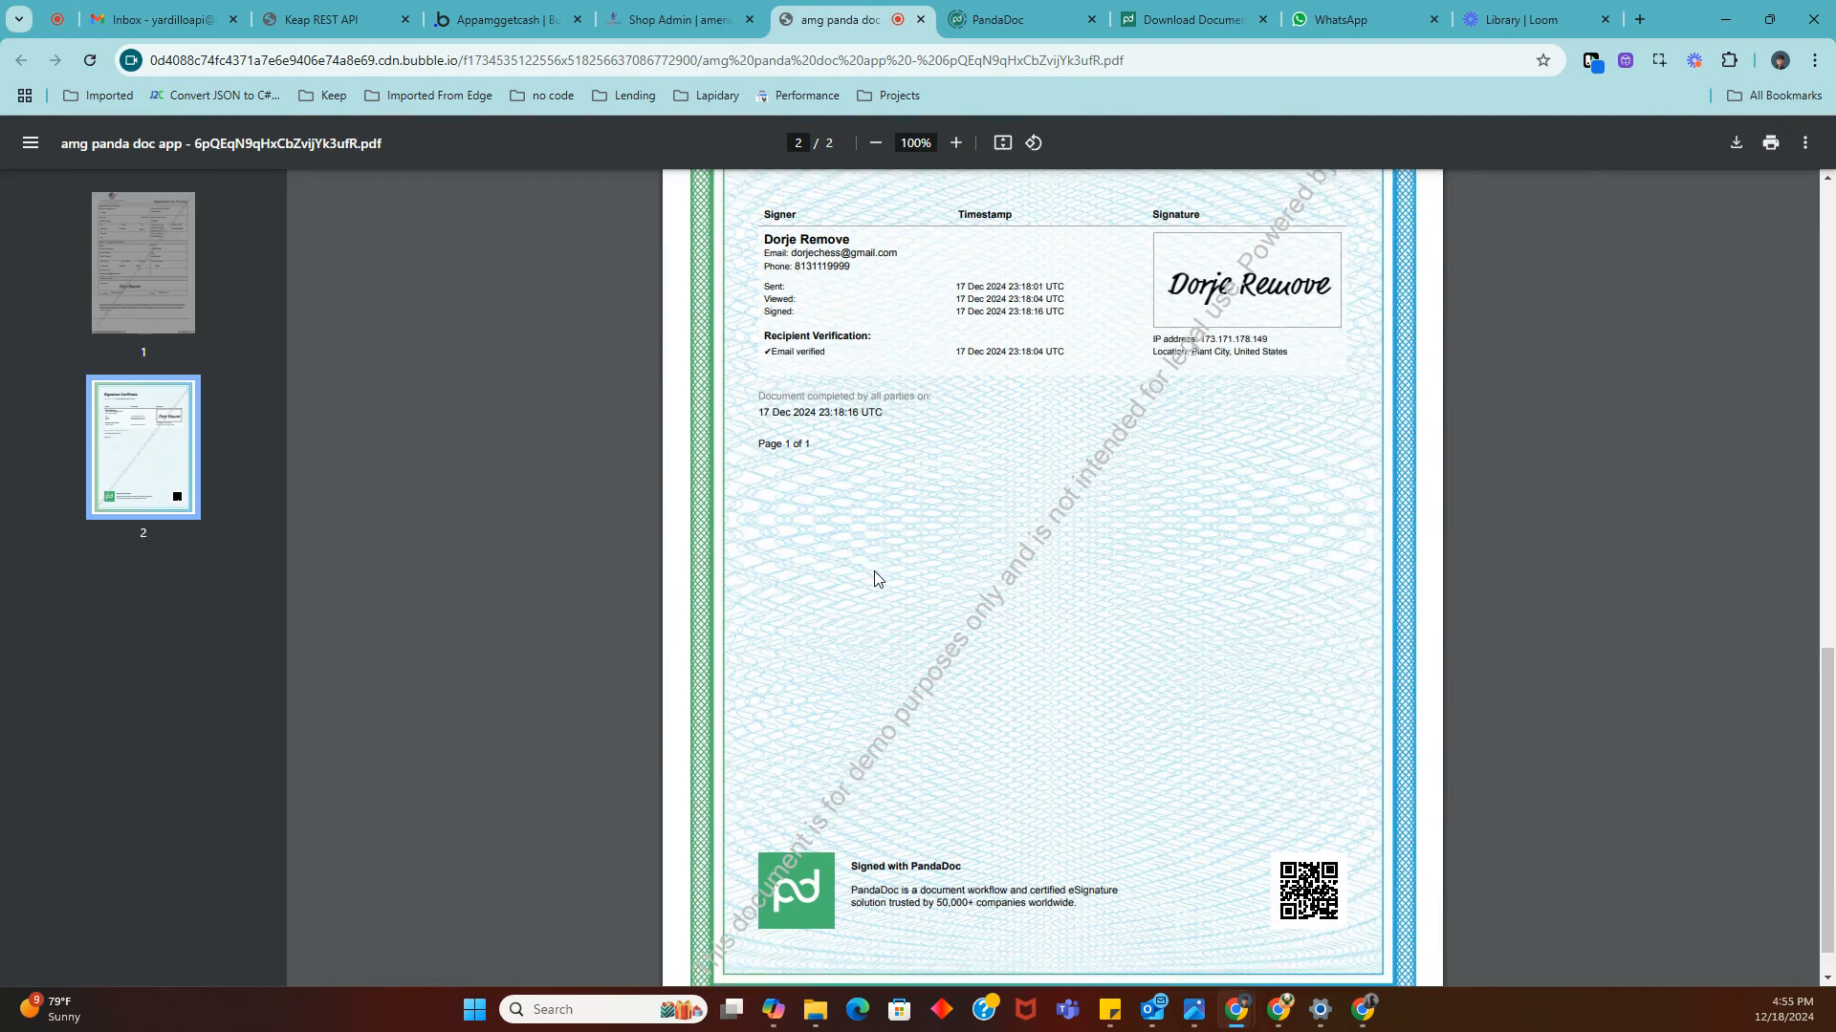
drag(874, 737, 1119, 438)
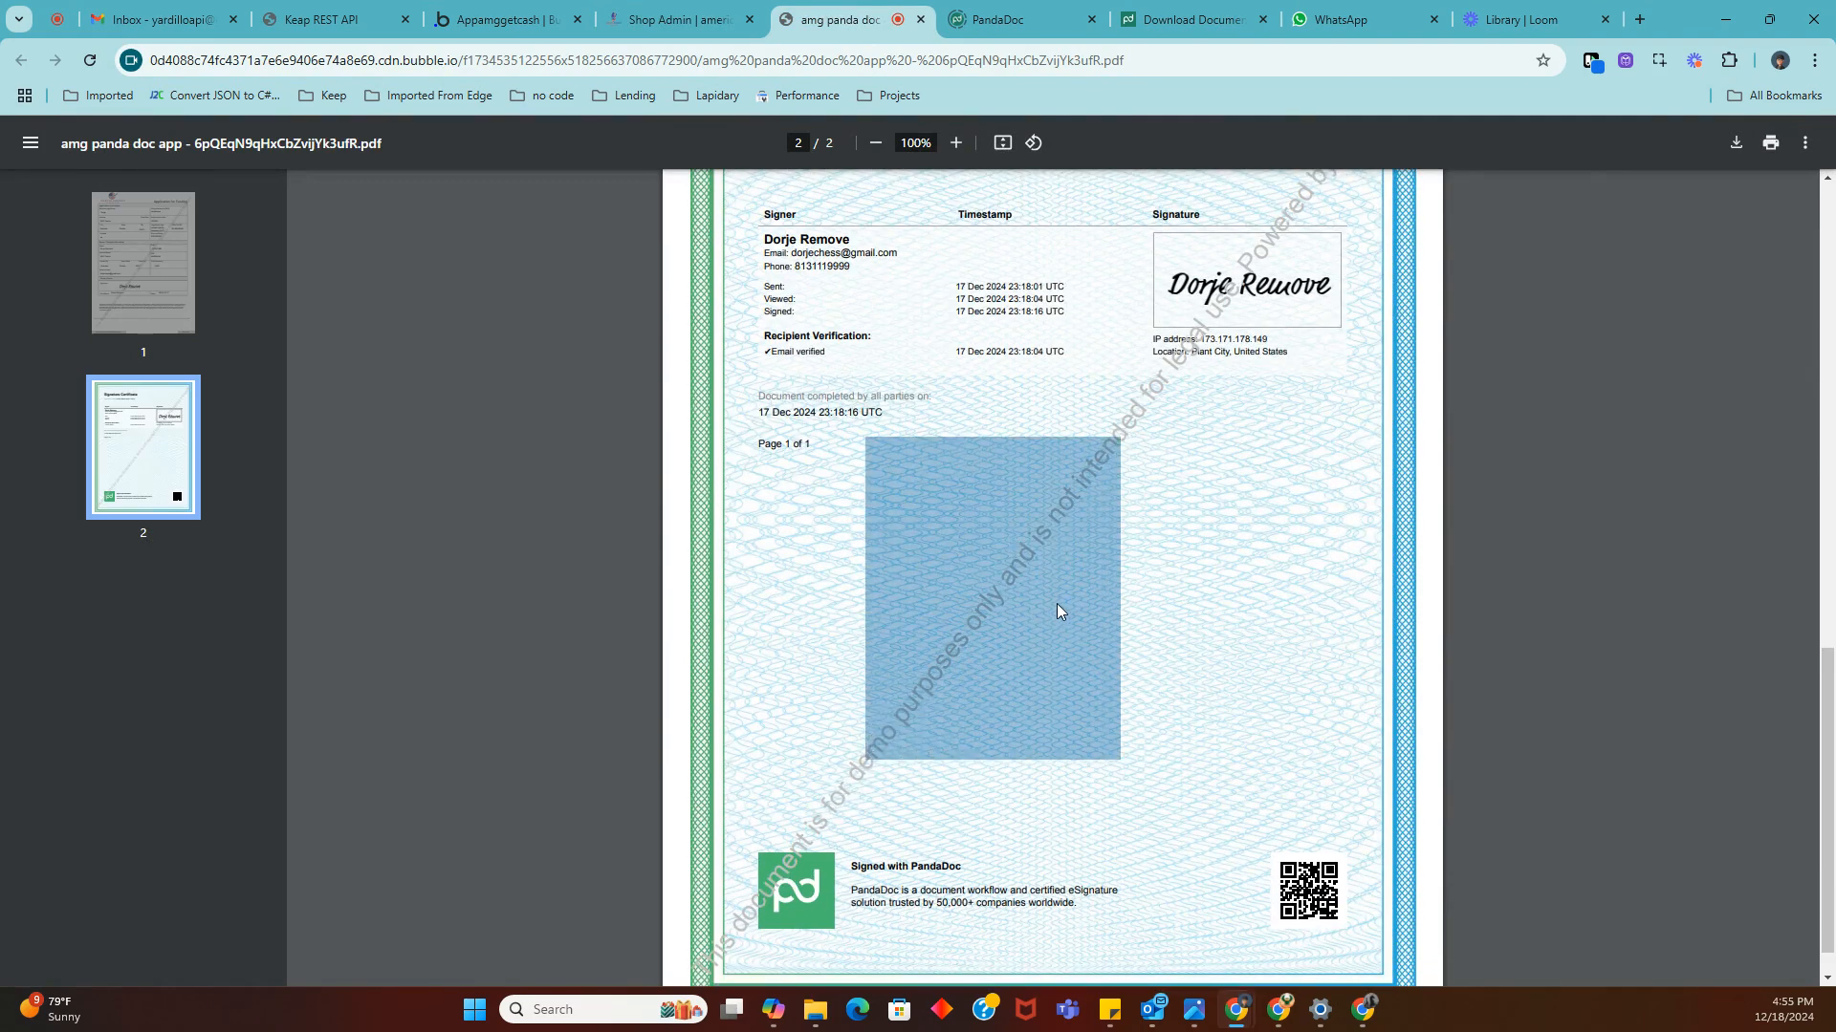
scroll(961, 197, up, 1)
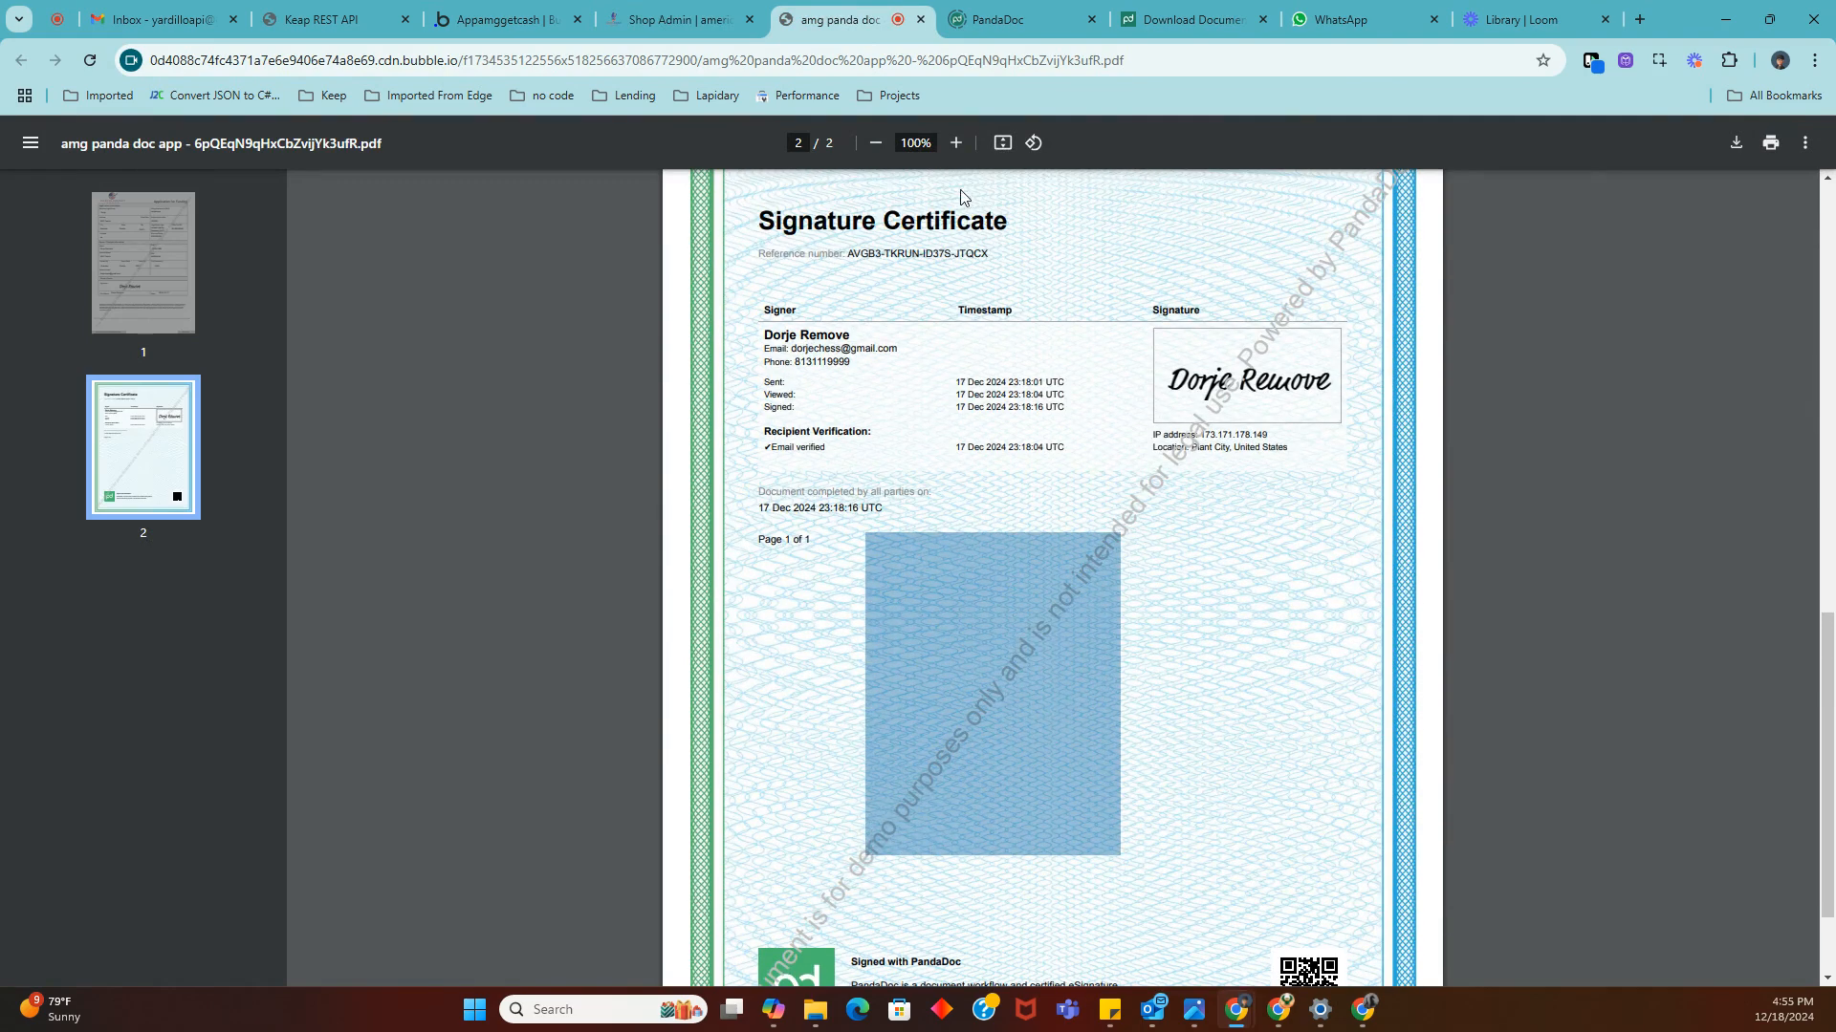
click(921, 20)
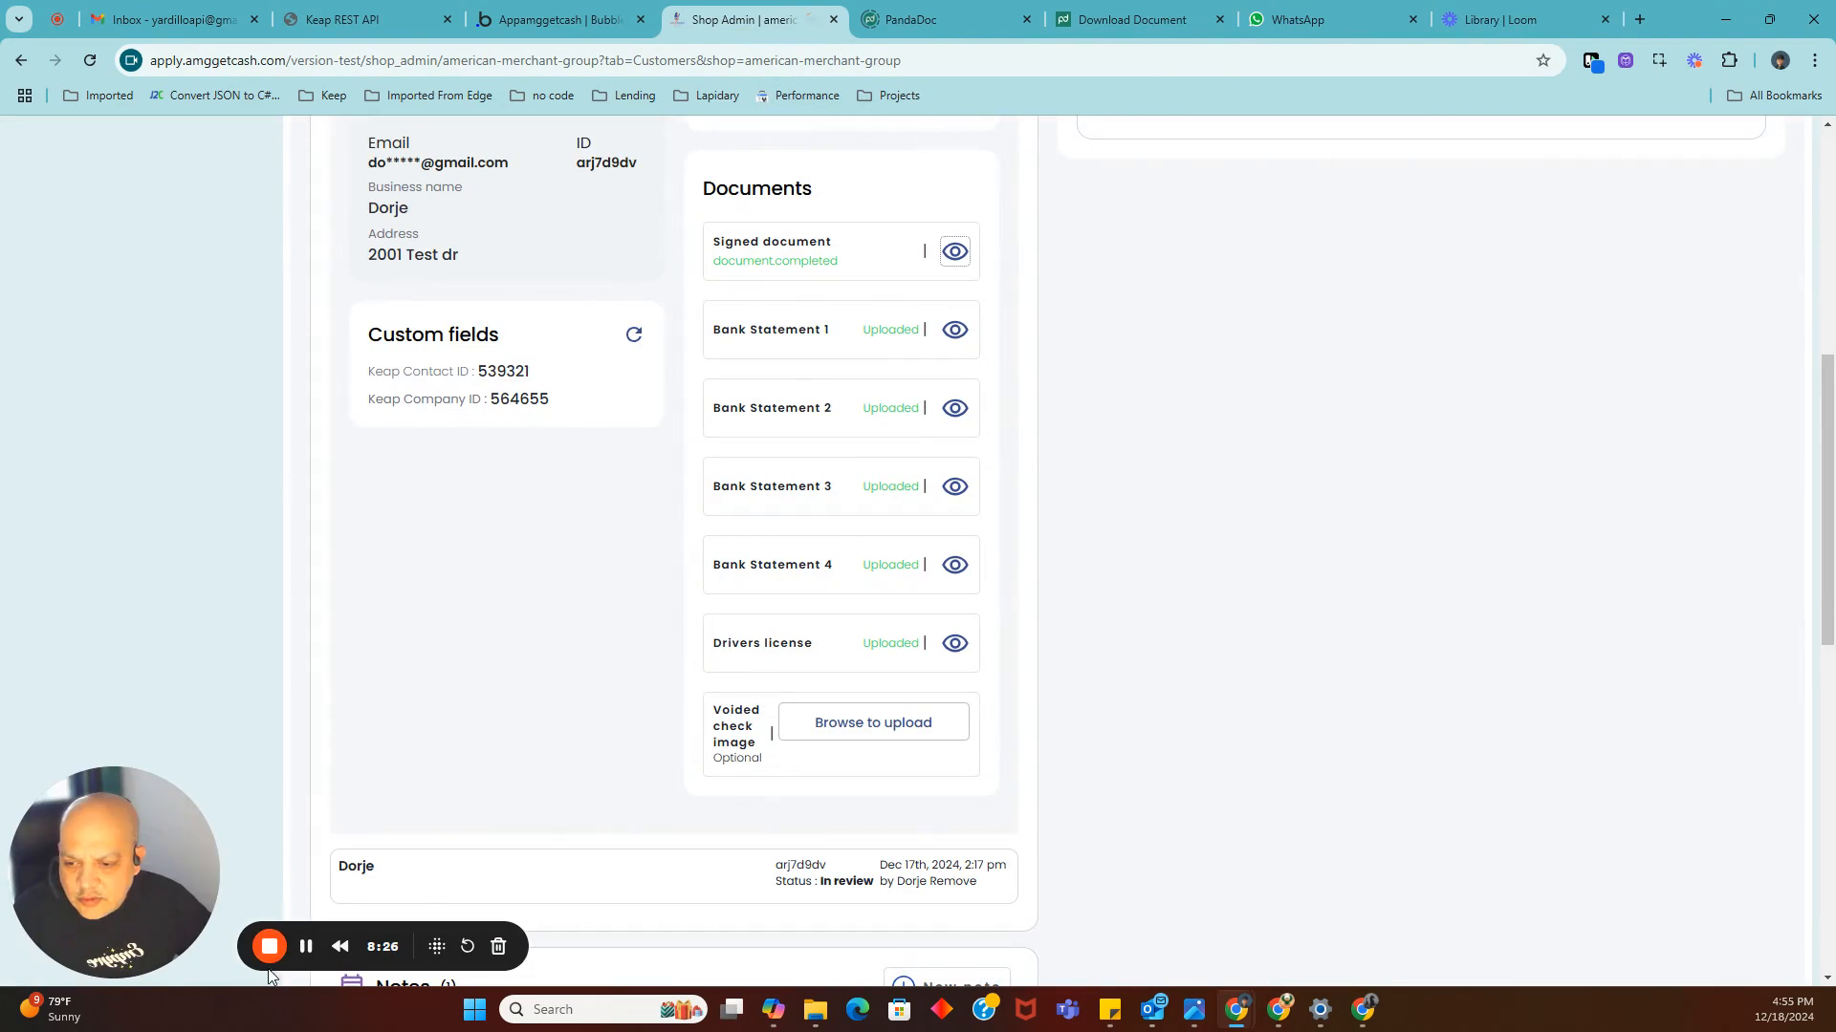